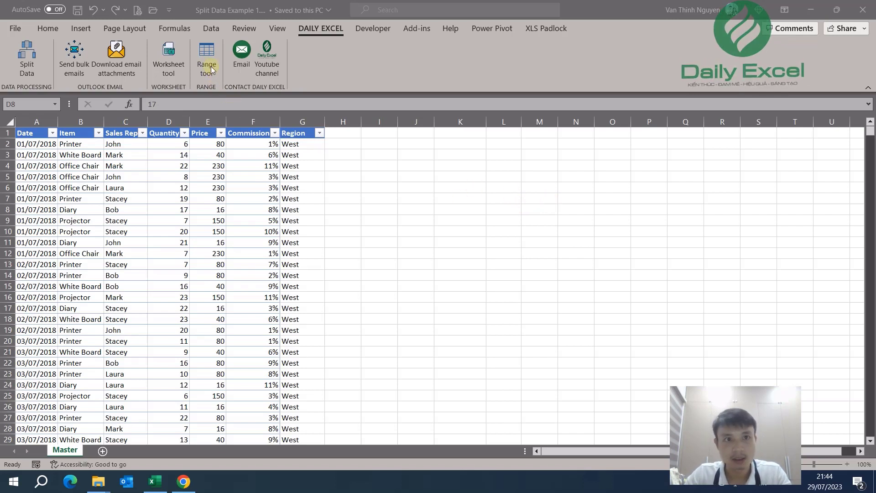
With cell G9 selected, open the Daily Excel Rows Tool and move its dialog aside
{"action": "left_click", "coordinate": [371, 219]}
{"action": "left_click", "coordinate": [195, 219]}
{"action": "left_click", "coordinate": [285, 220]}
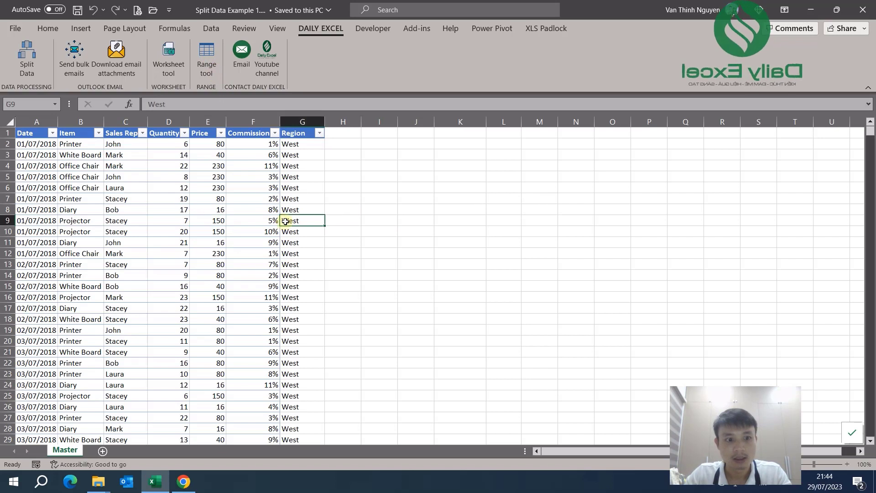
{"action": "left_click", "coordinate": [206, 66]}
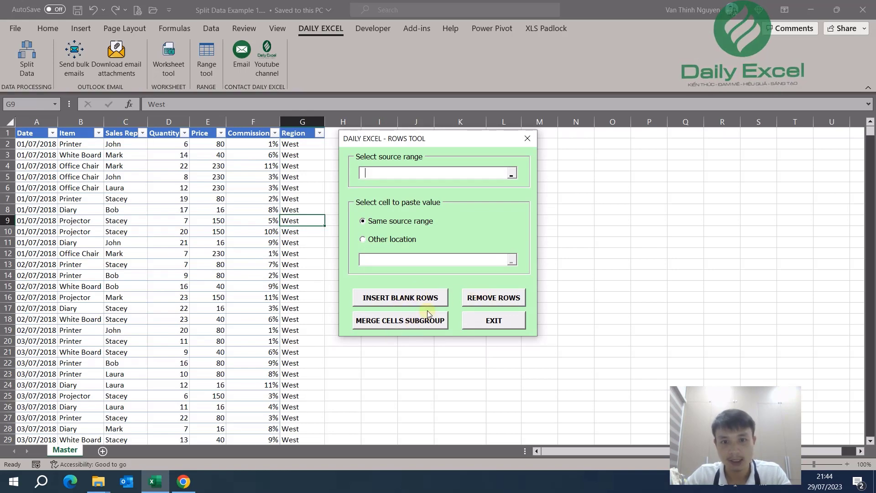
{"action": "left_click", "coordinate": [493, 319]}
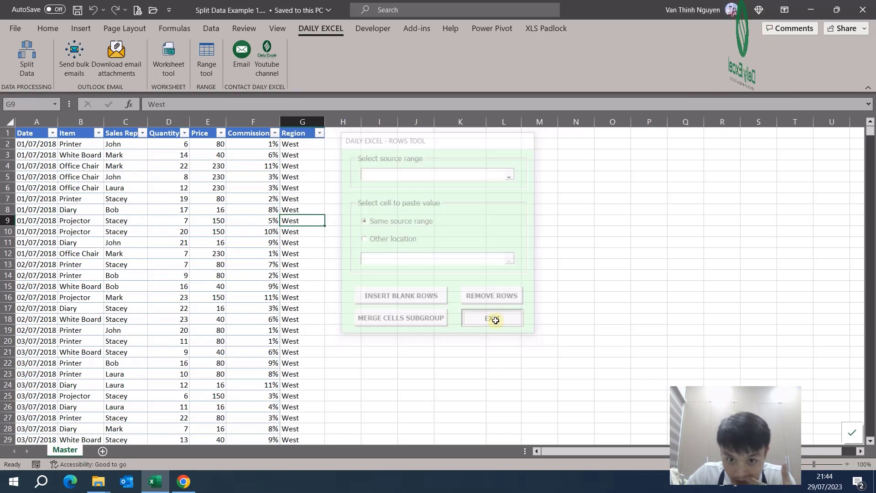
{"action": "left_click", "coordinate": [213, 69]}
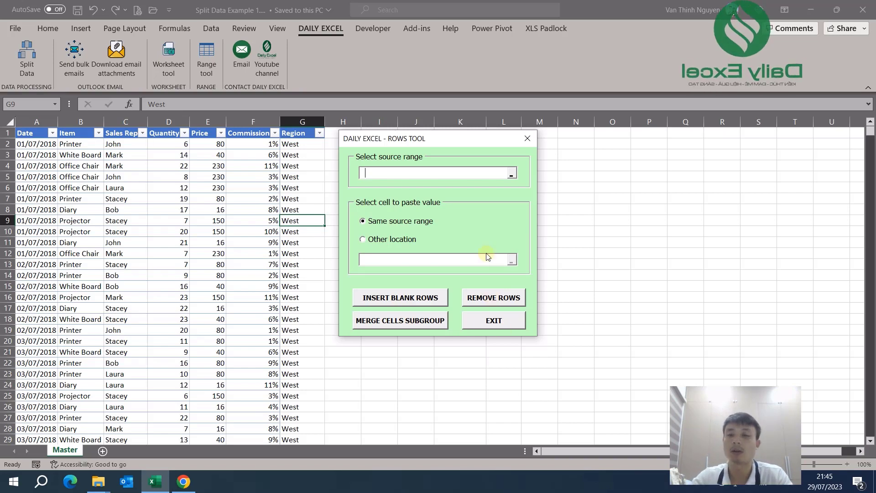
{"action": "left_click_drag", "start_coordinate": [448, 138], "coordinate": [474, 160]}
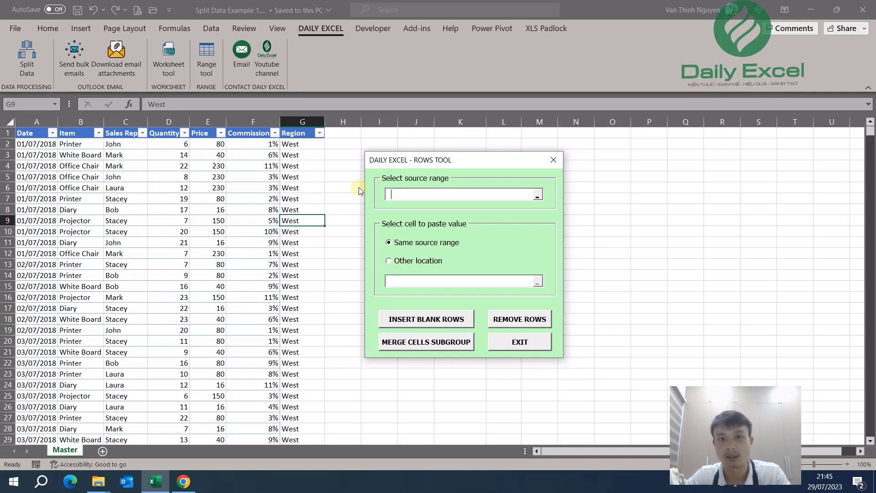
Select A2:G21 on the Master sheet as the Rows Tool source range ('Master'!$A$2:$G$21)
{"action": "left_click", "coordinate": [538, 196]}
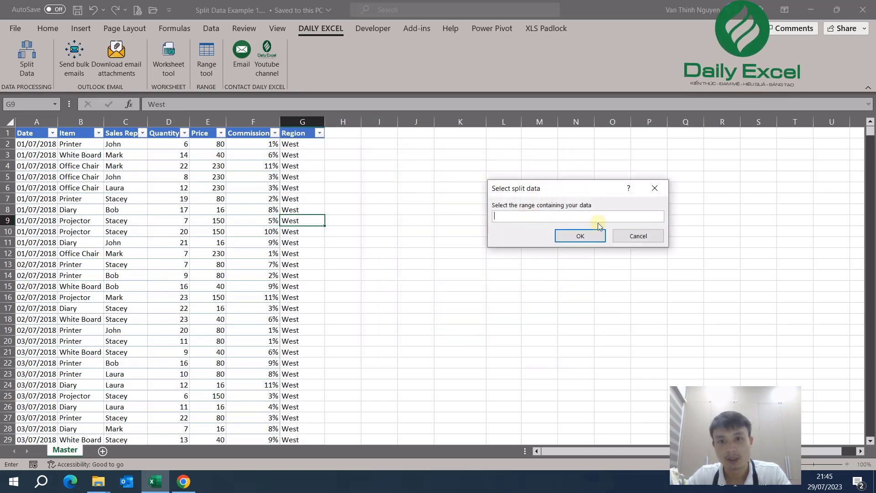
{"action": "left_click", "coordinate": [636, 235]}
{"action": "left_click", "coordinate": [511, 172]}
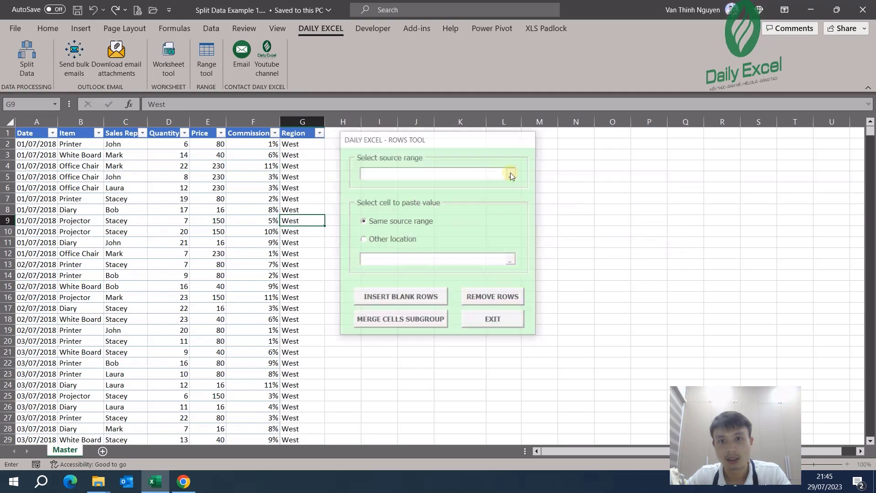
{"action": "left_click", "coordinate": [623, 231]}
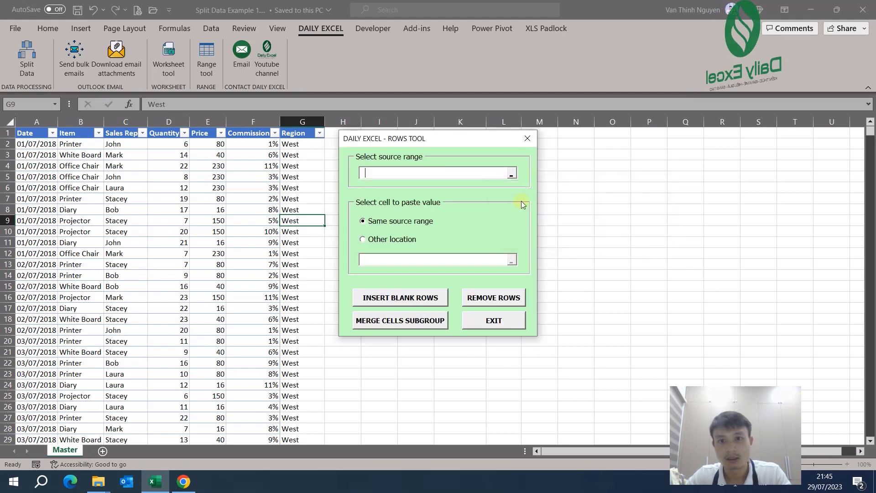
{"action": "left_click", "coordinate": [512, 173]}
{"action": "mouse_move", "coordinate": [35, 144]}
{"action": "left_mouse_down"}
{"action": "mouse_move", "coordinate": [288, 294]}
{"action": "mouse_move", "coordinate": [290, 351]}
{"action": "left_mouse_up"}
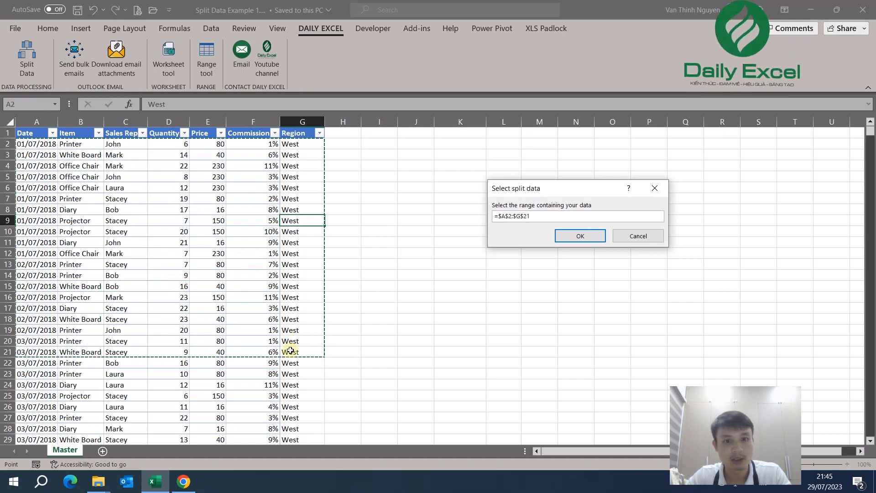
{"action": "left_click", "coordinate": [591, 235]}
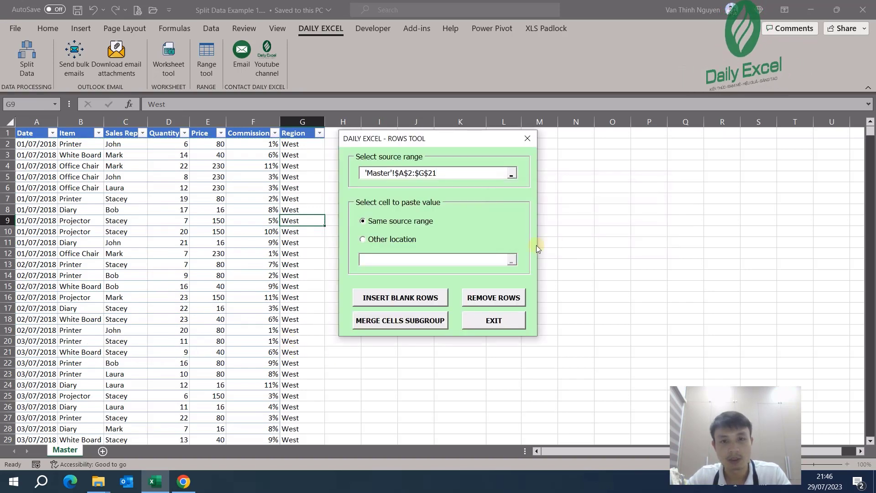
{"action": "left_click", "coordinate": [413, 296]}
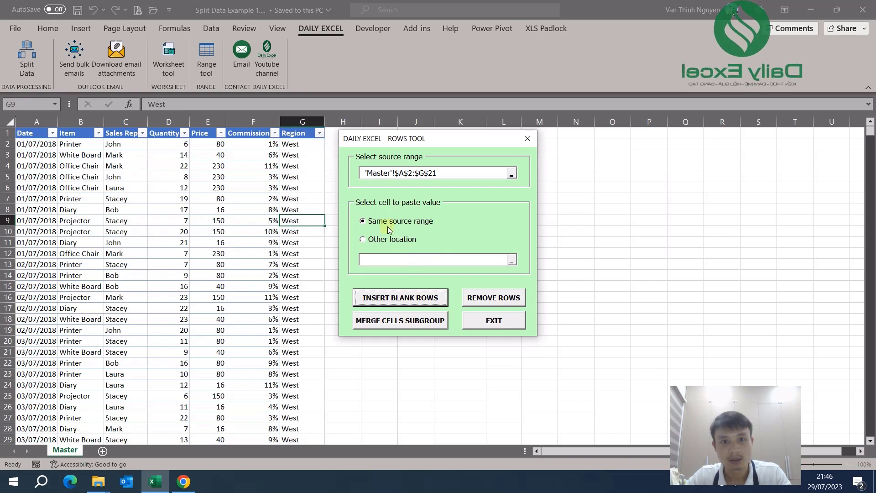
Choose Other location and set the output cell to 'Master'!$I$2, correcting an initial L2 pick
{"action": "left_click", "coordinate": [381, 238]}
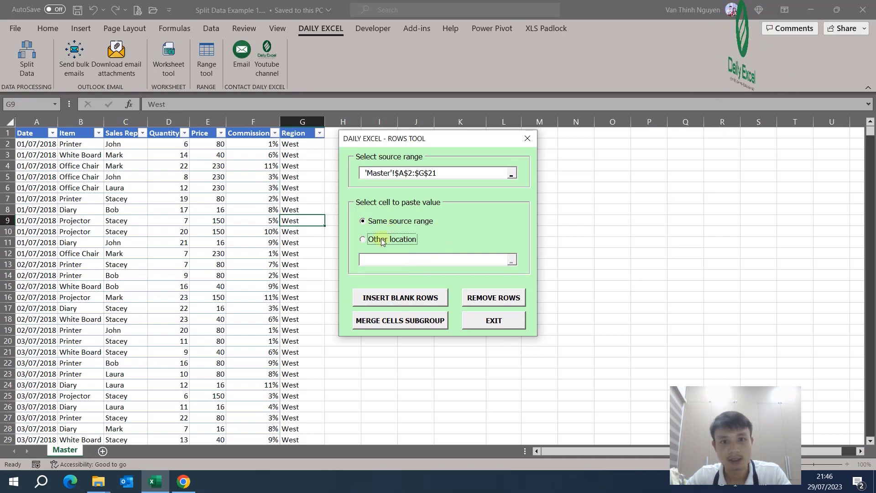
{"action": "left_click", "coordinate": [513, 260]}
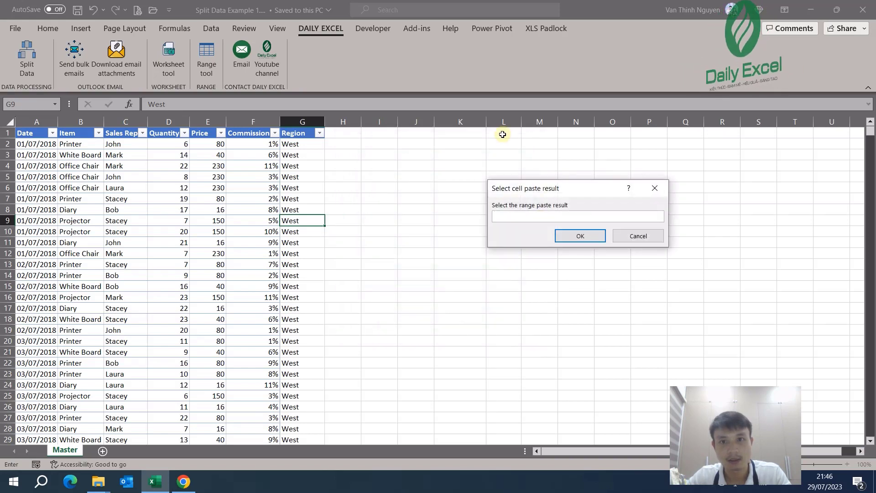
{"action": "left_click", "coordinate": [504, 143]}
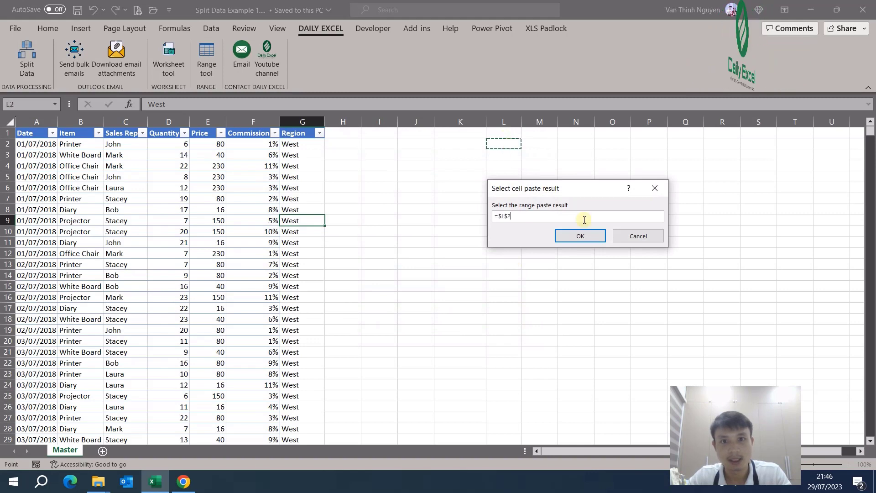
{"action": "left_click", "coordinate": [589, 236]}
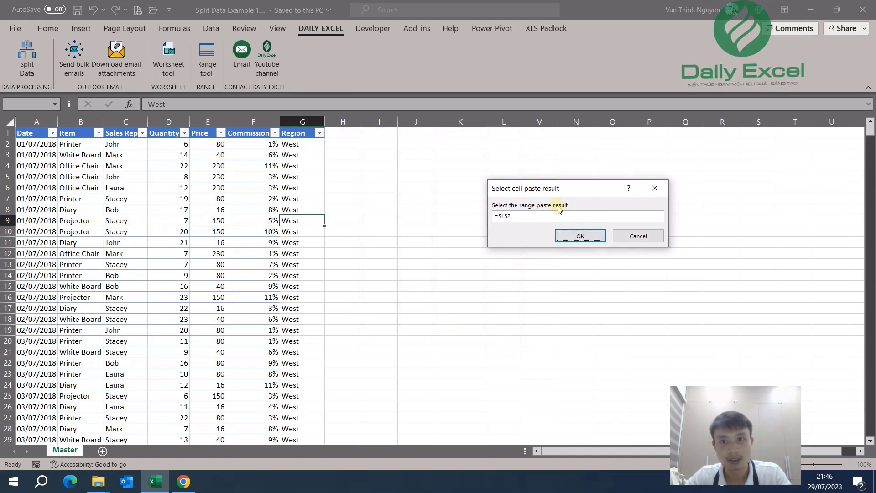
{"action": "left_click_drag", "start_coordinate": [517, 216], "coordinate": [430, 215]}
{"action": "key", "text": "BackSpace"}
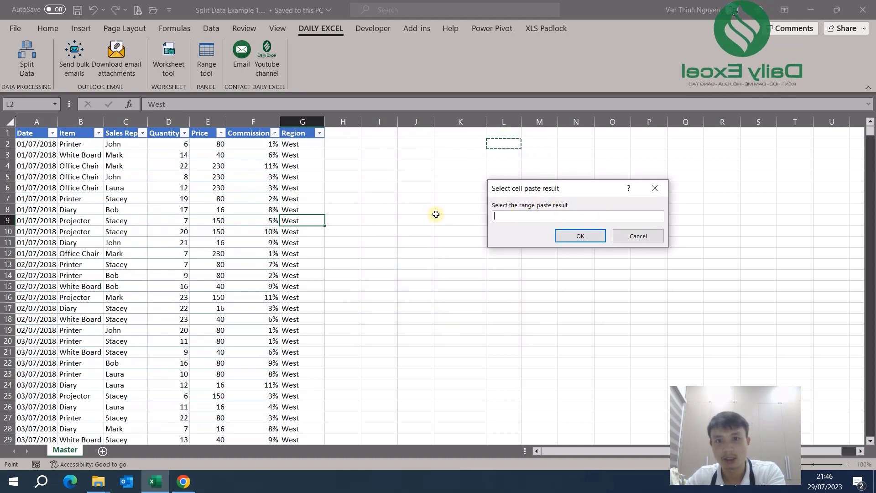
{"action": "left_click", "coordinate": [383, 146]}
{"action": "left_click", "coordinate": [581, 236]}
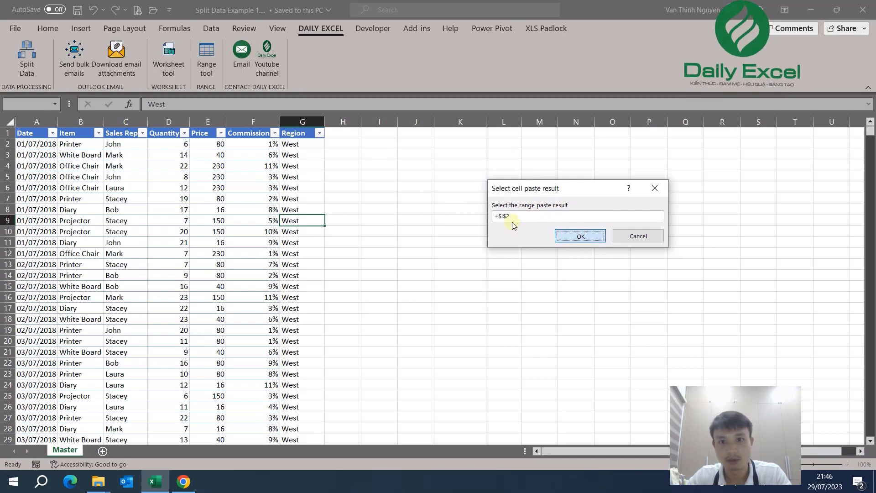
{"action": "left_click_drag", "start_coordinate": [490, 218], "coordinate": [446, 219]}
{"action": "key", "text": "BackSpace"}
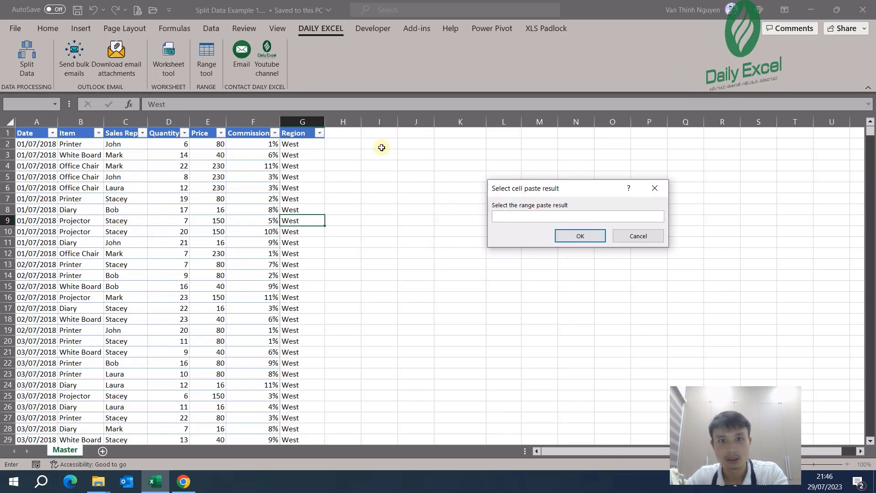
{"action": "left_click", "coordinate": [380, 146]}
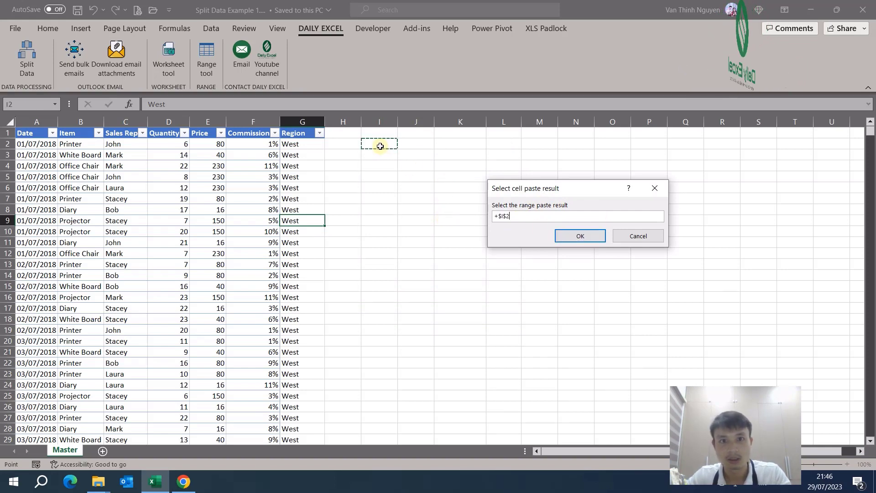
{"action": "left_click", "coordinate": [500, 216]}
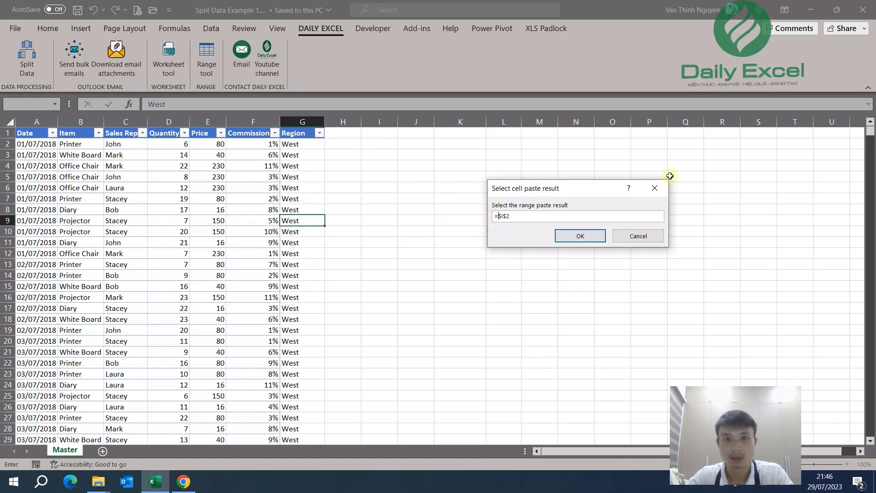
{"action": "left_click", "coordinate": [596, 238]}
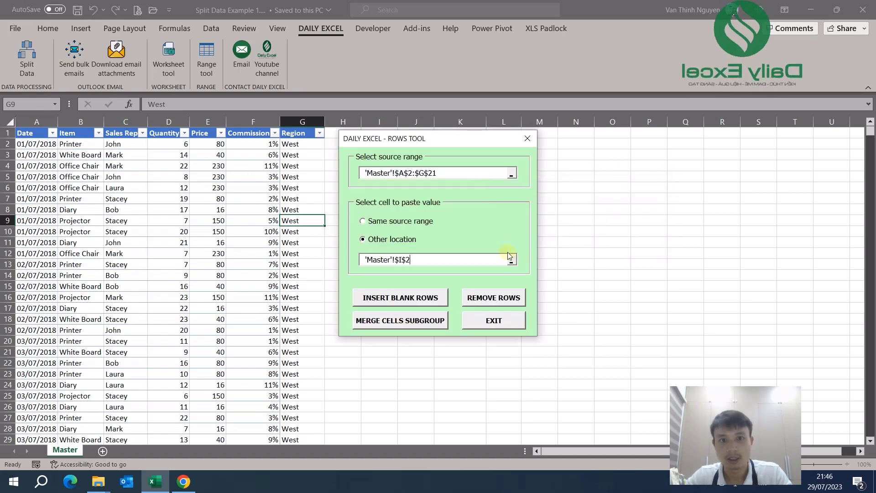
Insert 1 blank row after every 5 rows, dismiss Done, and exit the Rows Tool
{"action": "left_click", "coordinate": [423, 302]}
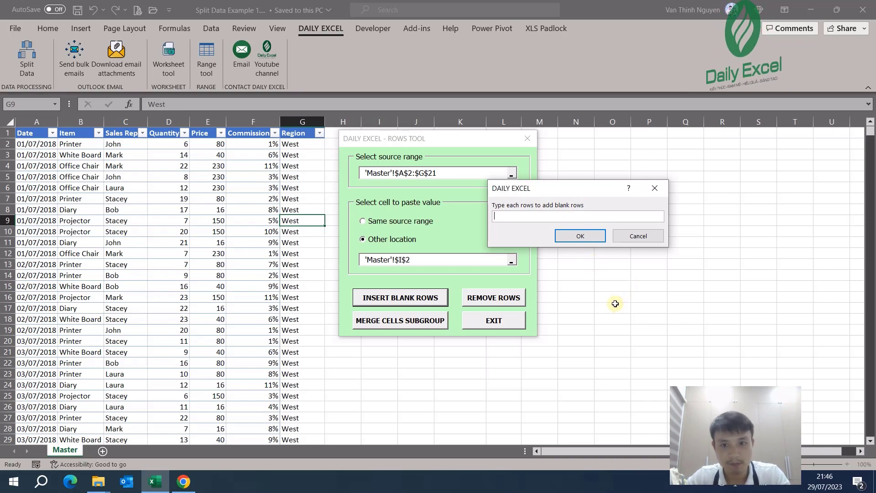
{"action": "type", "text": "5"}
{"action": "left_click", "coordinate": [585, 236]}
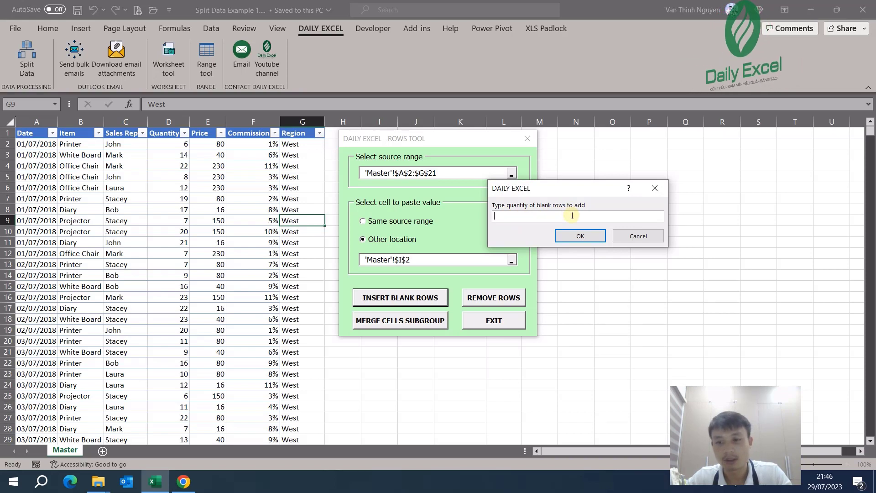
{"action": "type", "text": "1"}
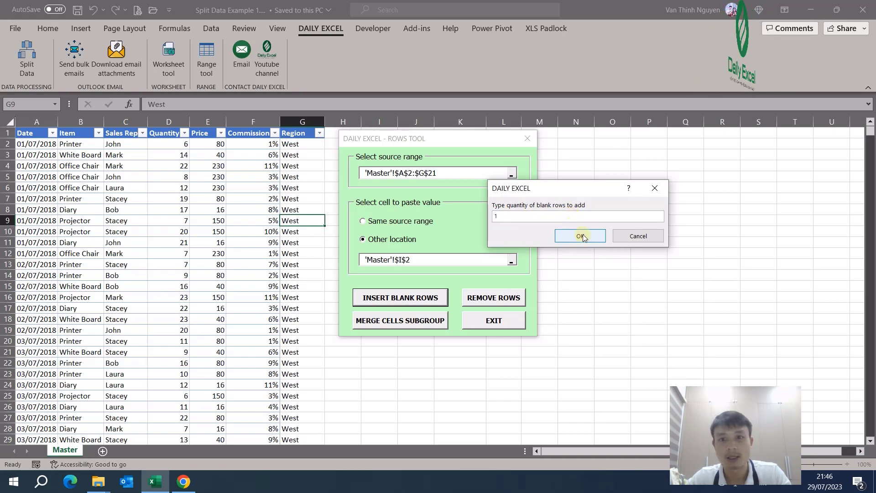
{"action": "left_click", "coordinate": [583, 237]}
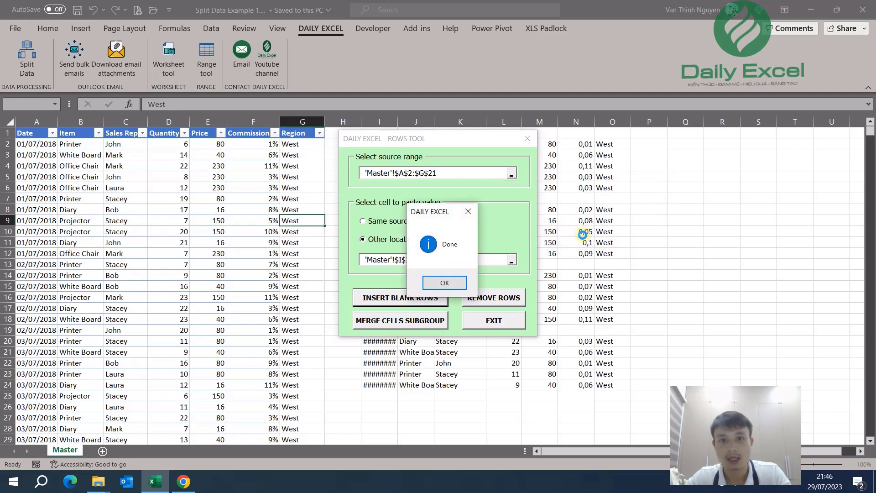
{"action": "left_click", "coordinate": [458, 283]}
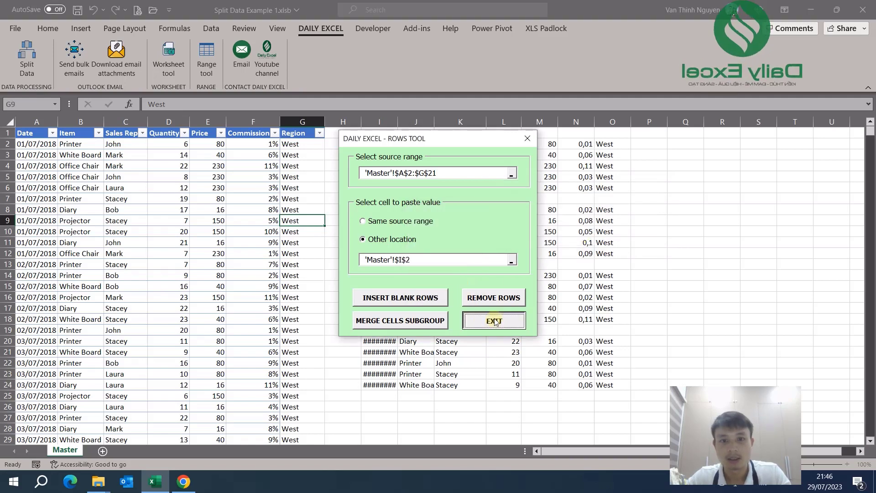
{"action": "left_click", "coordinate": [493, 321]}
{"action": "double_click", "coordinate": [396, 126]}
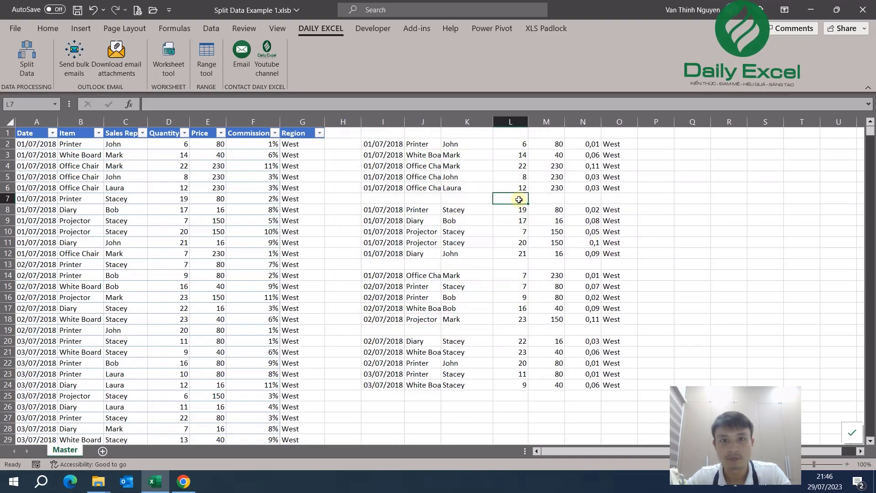
{"action": "mouse_move", "coordinate": [393, 144]}
{"action": "left_mouse_down"}
{"action": "mouse_move", "coordinate": [532, 161]}
{"action": "mouse_move", "coordinate": [631, 188]}
{"action": "left_mouse_up"}
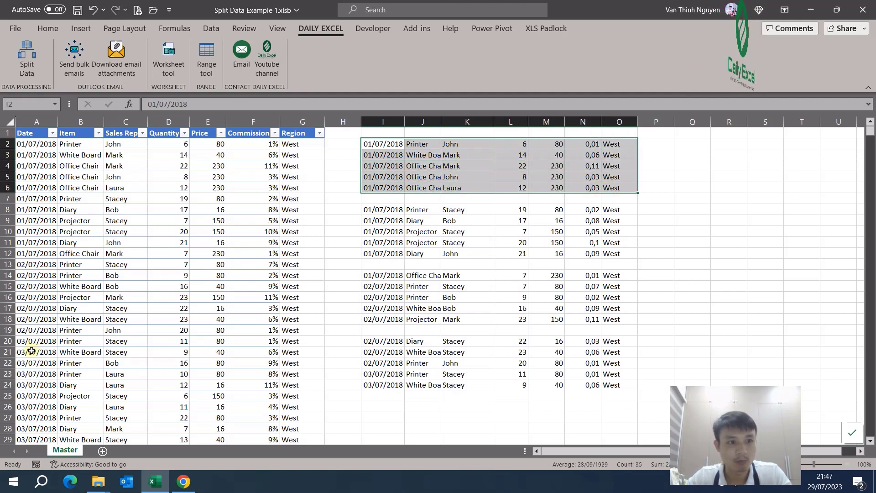
{"action": "left_click_drag", "start_coordinate": [30, 352], "coordinate": [301, 351]}
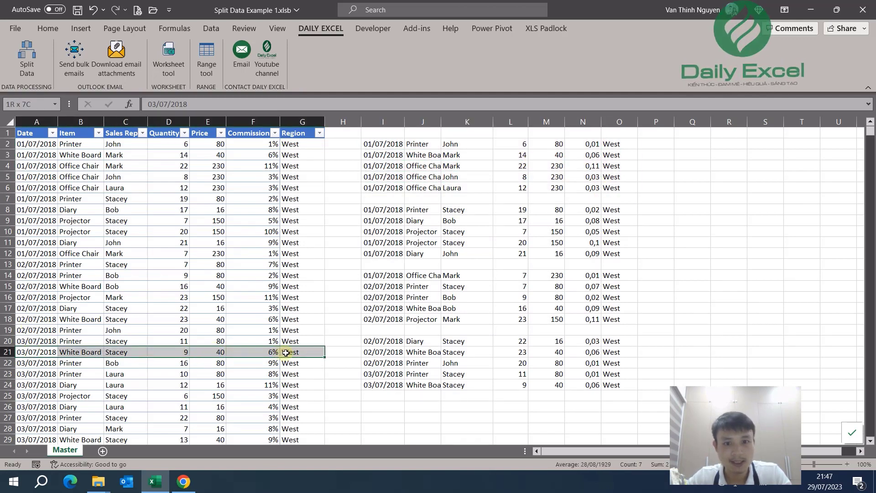
{"action": "left_click_drag", "start_coordinate": [385, 384], "coordinate": [425, 385]}
{"action": "left_click_drag", "start_coordinate": [514, 383], "coordinate": [607, 385]}
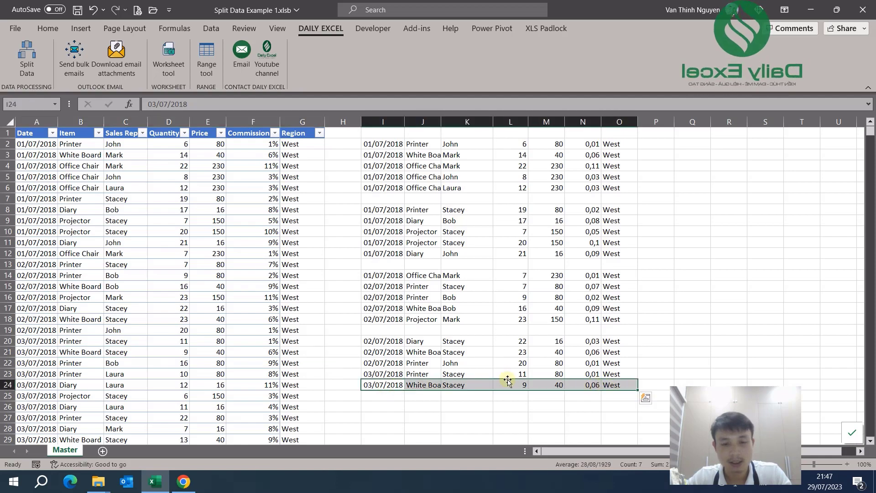
{"action": "scroll", "coordinate": [504, 381], "scroll_direction": "down", "scroll_amount": 2}
{"action": "scroll", "coordinate": [504, 379], "scroll_direction": "up", "scroll_amount": 2}
{"action": "left_click_drag", "start_coordinate": [378, 395], "coordinate": [616, 396]}
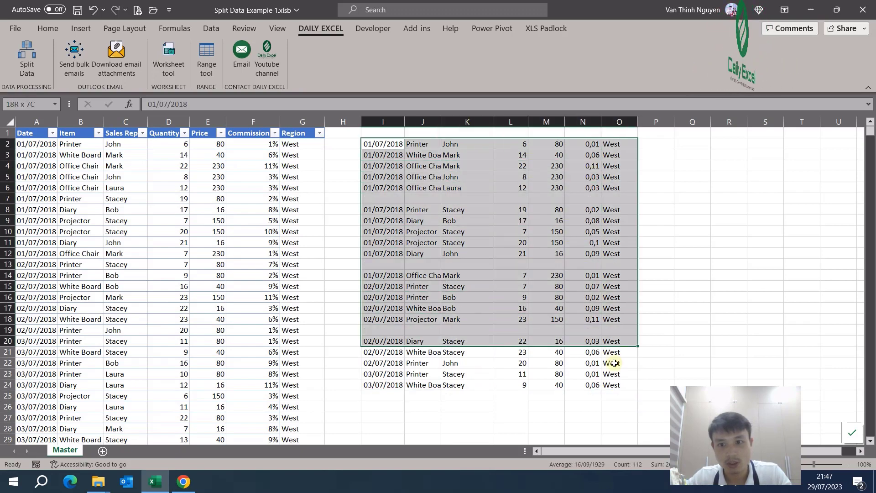
{"action": "left_click_drag", "start_coordinate": [385, 147], "coordinate": [612, 385]}
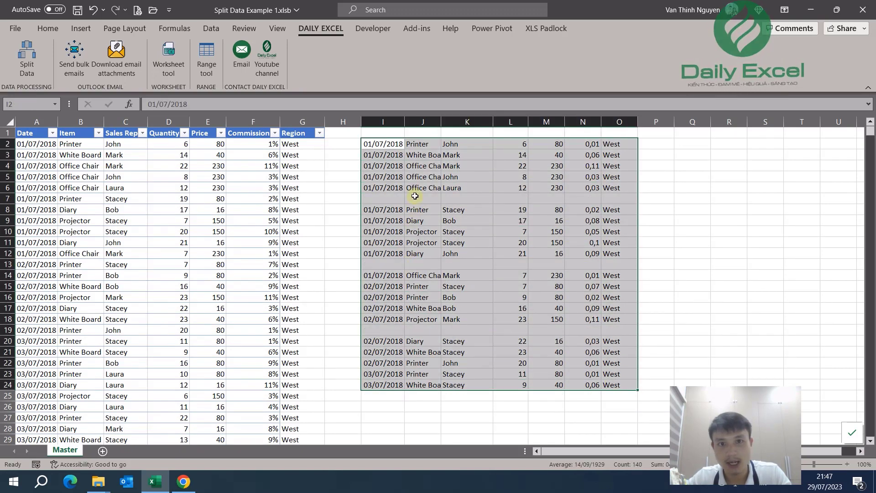
{"action": "mouse_move", "coordinate": [416, 144]}
{"action": "left_mouse_down"}
{"action": "mouse_move", "coordinate": [413, 155]}
{"action": "mouse_move", "coordinate": [524, 167]}
{"action": "mouse_move", "coordinate": [607, 190]}
{"action": "left_mouse_up"}
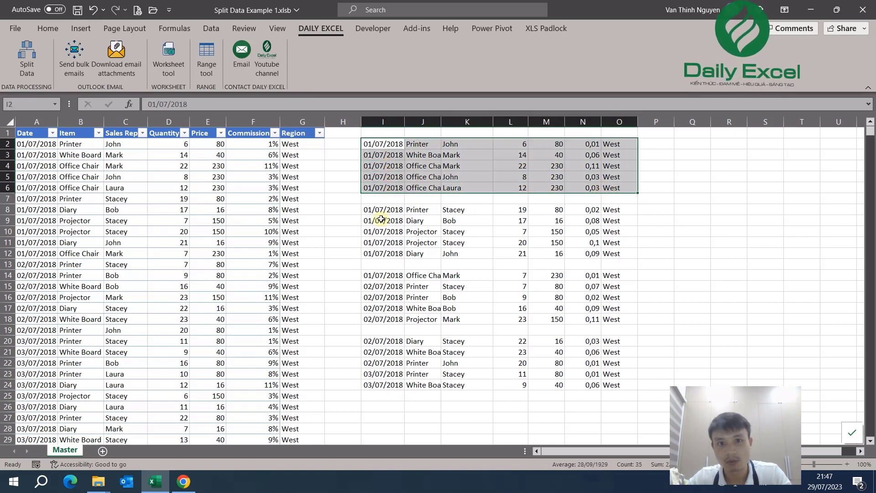
{"action": "left_click_drag", "start_coordinate": [383, 209], "coordinate": [612, 261]}
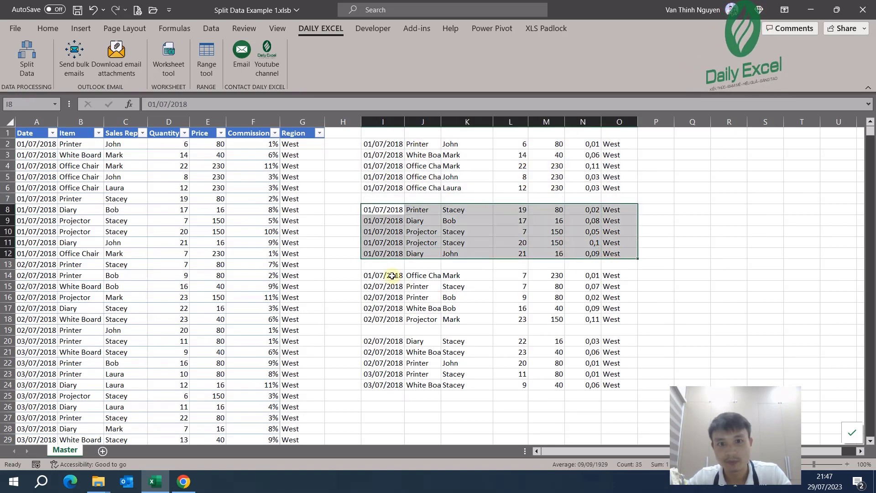
{"action": "left_click_drag", "start_coordinate": [385, 275], "coordinate": [612, 324]}
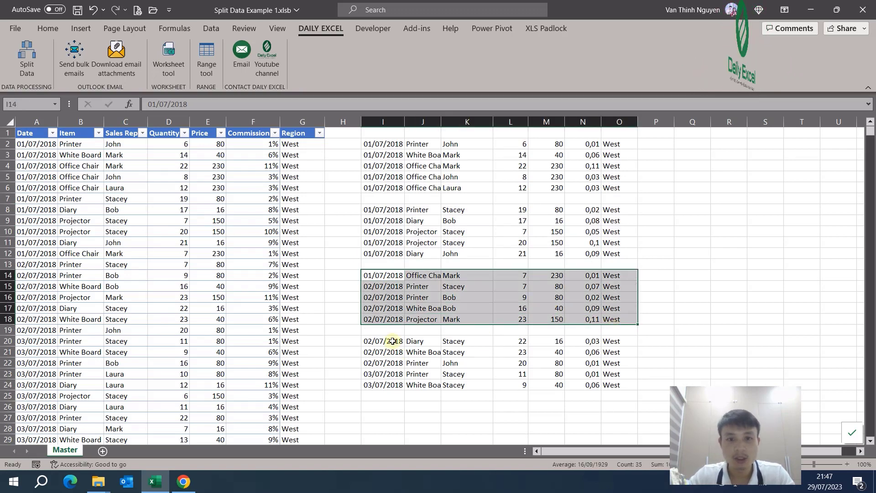
{"action": "left_click_drag", "start_coordinate": [387, 342], "coordinate": [607, 381]}
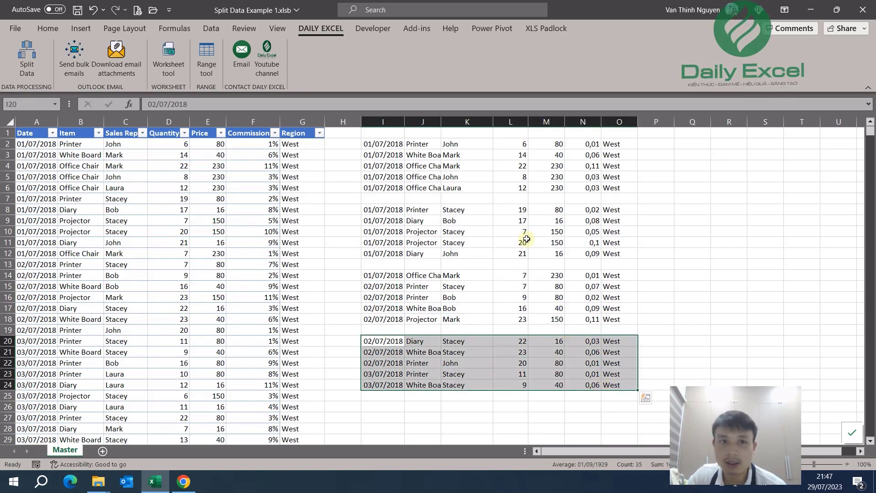
{"action": "left_click", "coordinate": [374, 141]}
{"action": "left_click", "coordinate": [573, 166]}
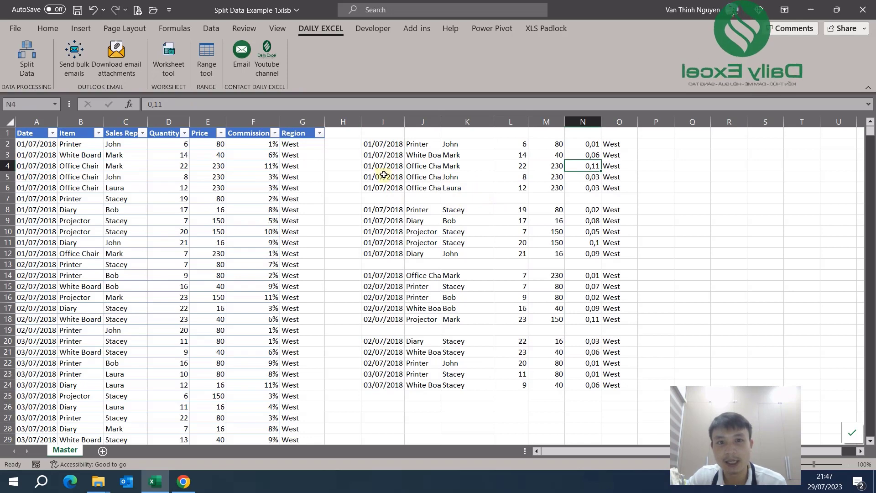
{"action": "mouse_move", "coordinate": [375, 142]}
{"action": "left_mouse_down"}
{"action": "mouse_move", "coordinate": [609, 363]}
{"action": "mouse_move", "coordinate": [610, 384]}
{"action": "left_mouse_up"}
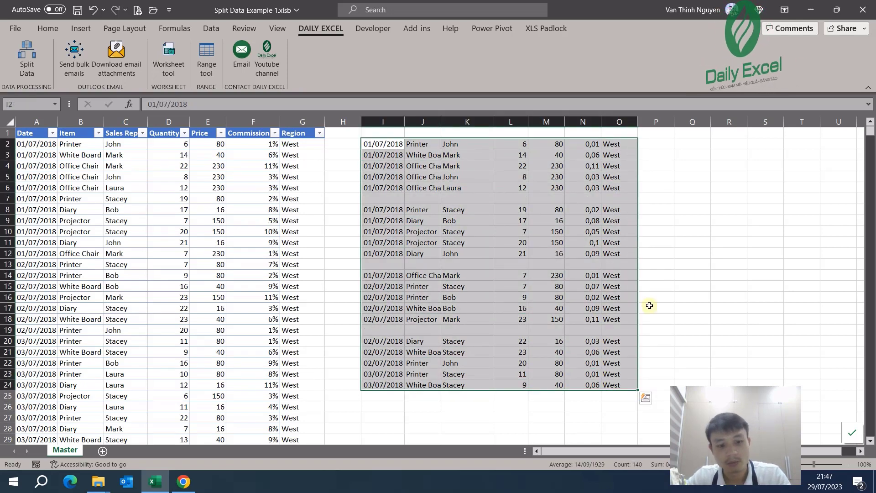
Copy the data block into a new workbook at A2 and autofit column A for the dates
{"action": "key", "text": "ctrl+c"}
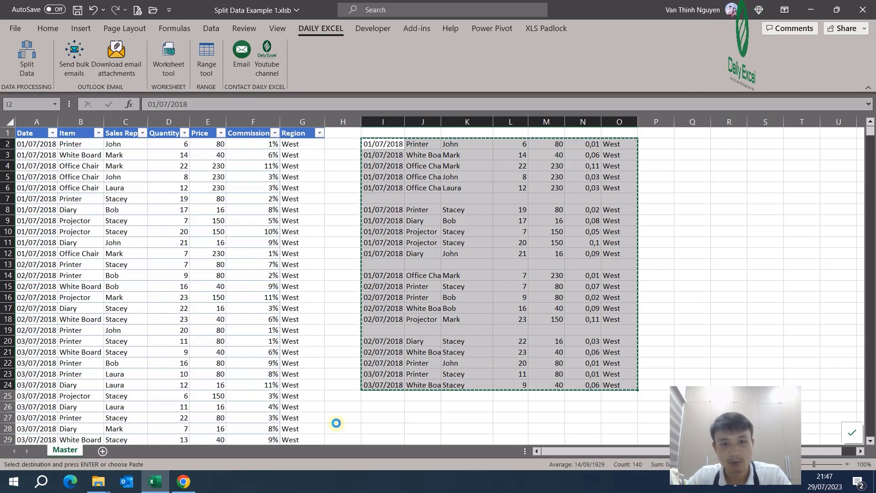
{"action": "key", "text": "ctrl+n"}
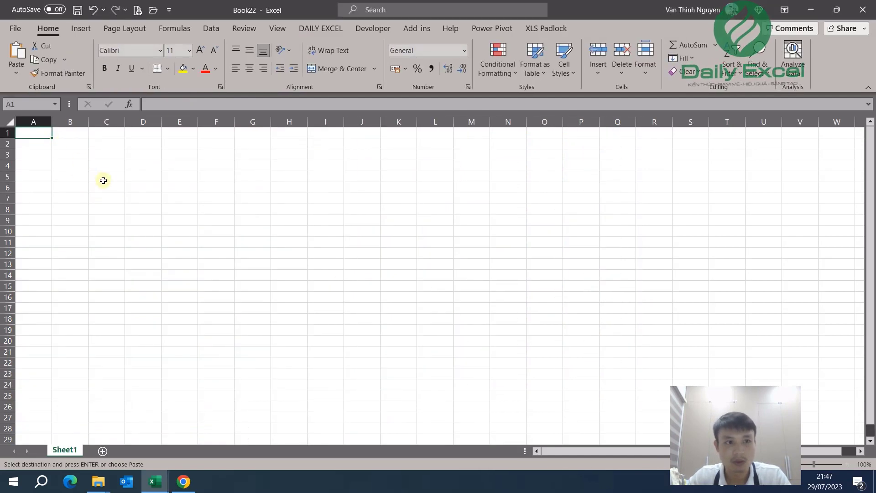
{"action": "left_click", "coordinate": [43, 145]}
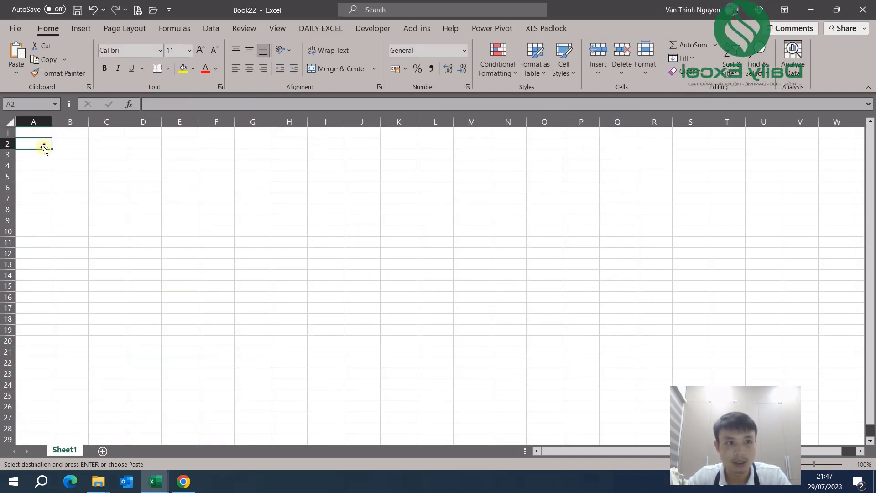
{"action": "key", "text": "ctrl+v"}
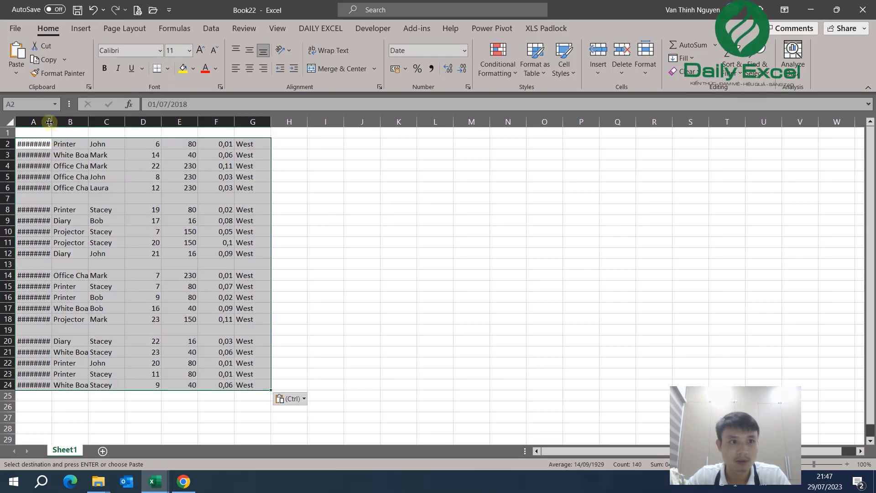
{"action": "double_click", "coordinate": [49, 122]}
{"action": "left_click", "coordinate": [112, 223]}
Delete the empty separator rows 7, 12 and 17
{"action": "left_click", "coordinate": [5, 198]}
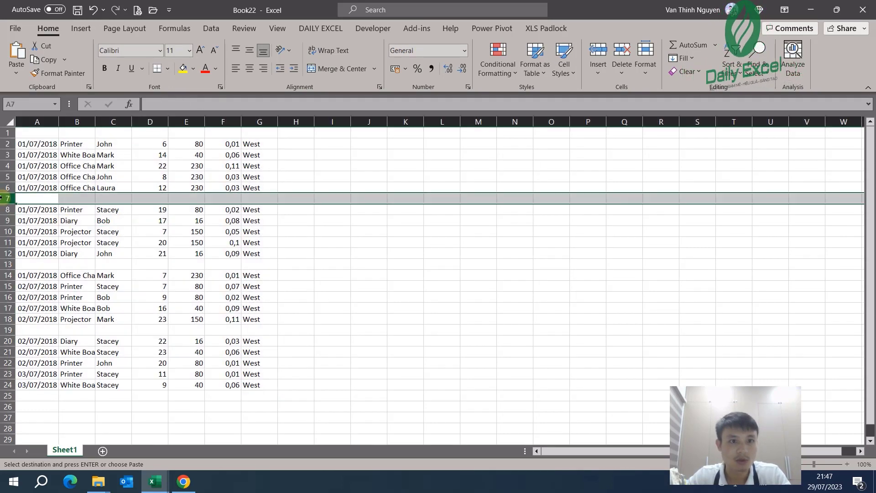
{"action": "right_click", "coordinate": [5, 198]}
{"action": "left_click", "coordinate": [73, 324]}
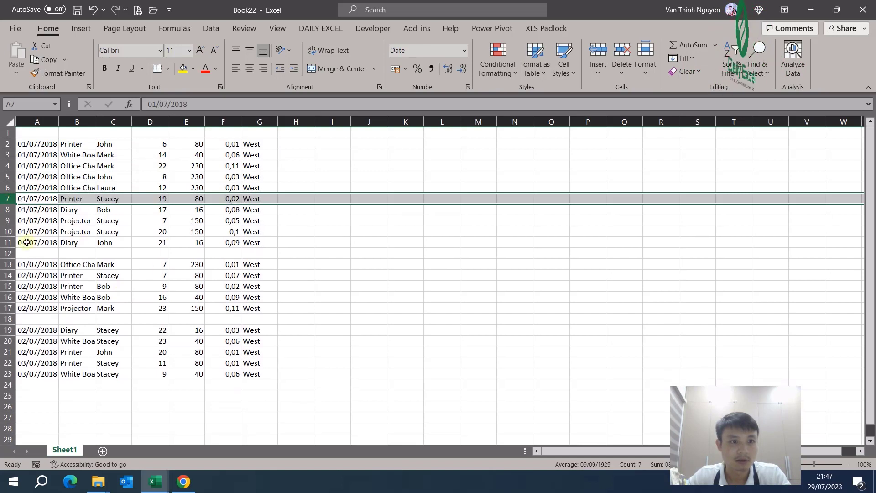
{"action": "left_click", "coordinate": [8, 253]}
{"action": "right_click", "coordinate": [8, 253]}
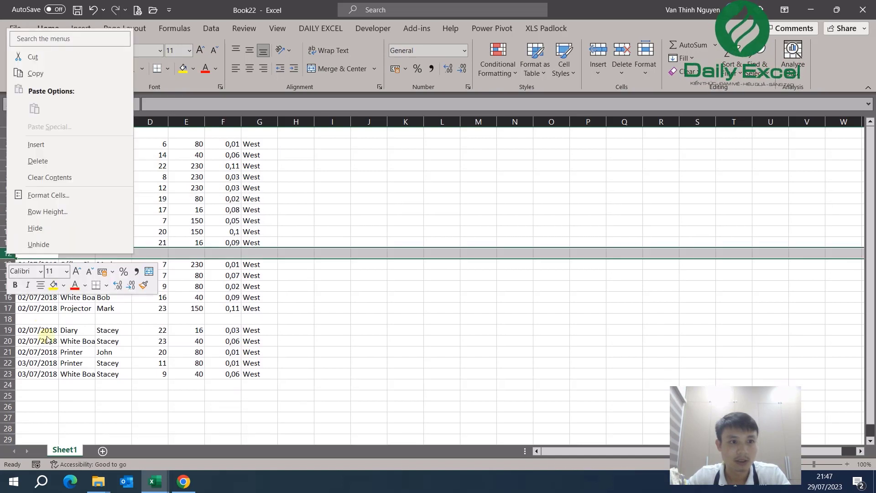
{"action": "left_click", "coordinate": [50, 161]}
{"action": "left_click", "coordinate": [4, 308]}
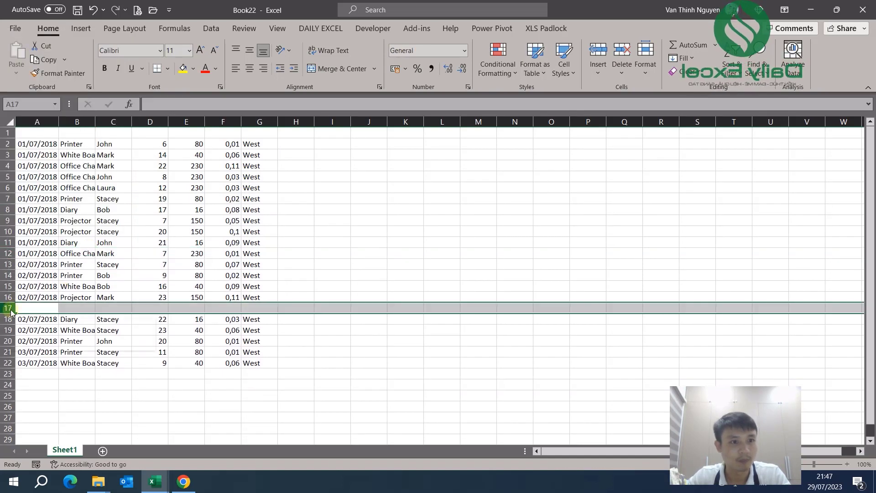
{"action": "right_click", "coordinate": [5, 308]}
{"action": "left_click", "coordinate": [36, 215]}
{"action": "left_click", "coordinate": [364, 199]}
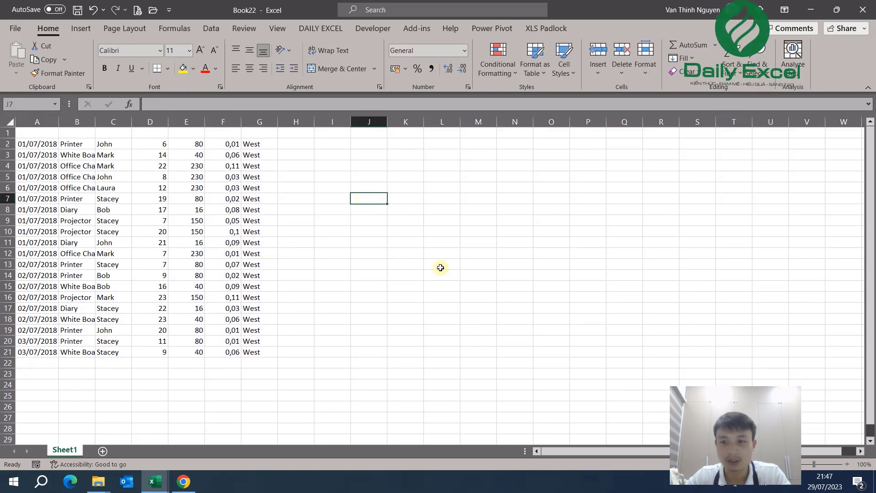
Enter 1 in H2 and fill the series 1–5 down to H6
{"action": "left_click_drag", "start_coordinate": [41, 144], "coordinate": [256, 228]}
{"action": "left_click", "coordinate": [303, 297]}
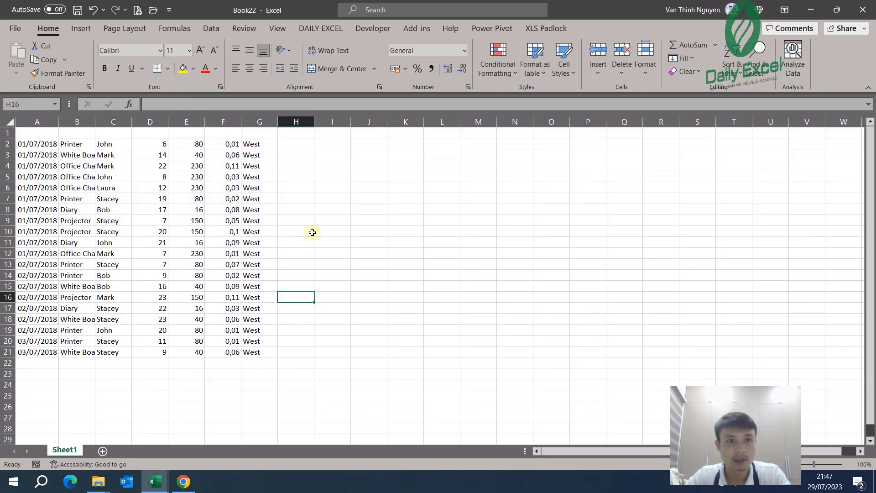
{"action": "left_click", "coordinate": [300, 145]}
{"action": "type", "text": "1"}
{"action": "key", "text": "Return"}
{"action": "type", "text": "1"}
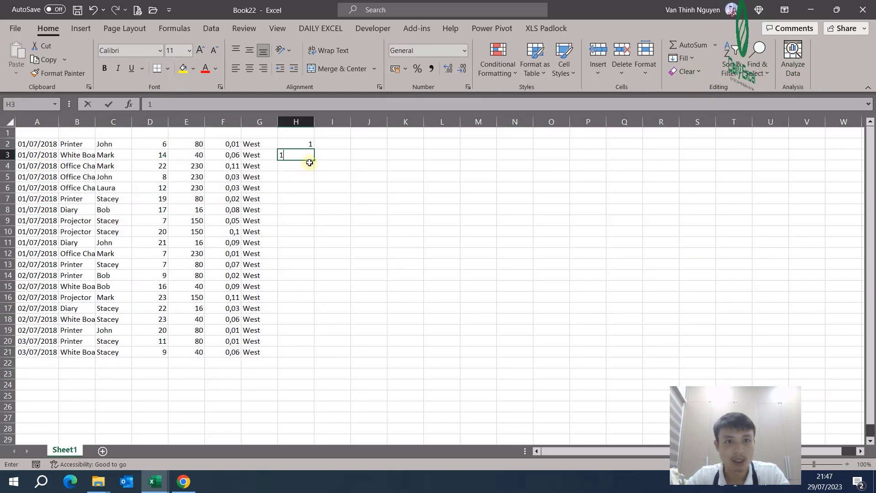
{"action": "left_click", "coordinate": [305, 144]}
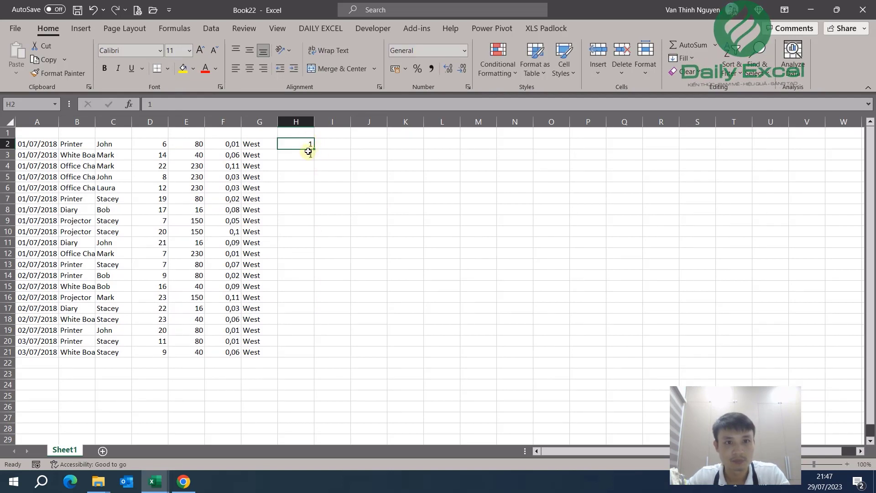
{"action": "type", "text": "2"}
{"action": "left_click", "coordinate": [318, 170]}
{"action": "left_click_drag", "start_coordinate": [303, 143], "coordinate": [307, 192]}
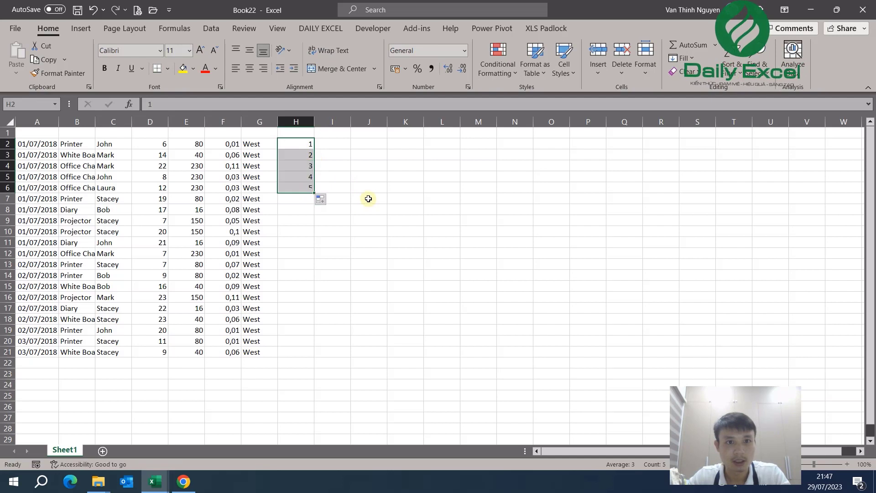
{"action": "left_click", "coordinate": [366, 198]}
{"action": "left_click_drag", "start_coordinate": [303, 144], "coordinate": [305, 180]}
Copy the numbers 1–5 into H7:H11 and select them
{"action": "key", "text": "ctrl+c"}
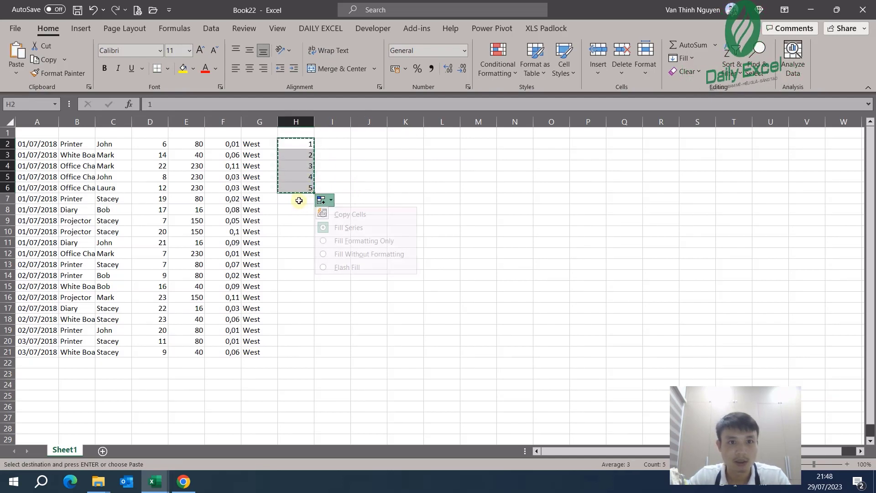
{"action": "left_click", "coordinate": [300, 201]}
{"action": "key", "text": "ctrl+v"}
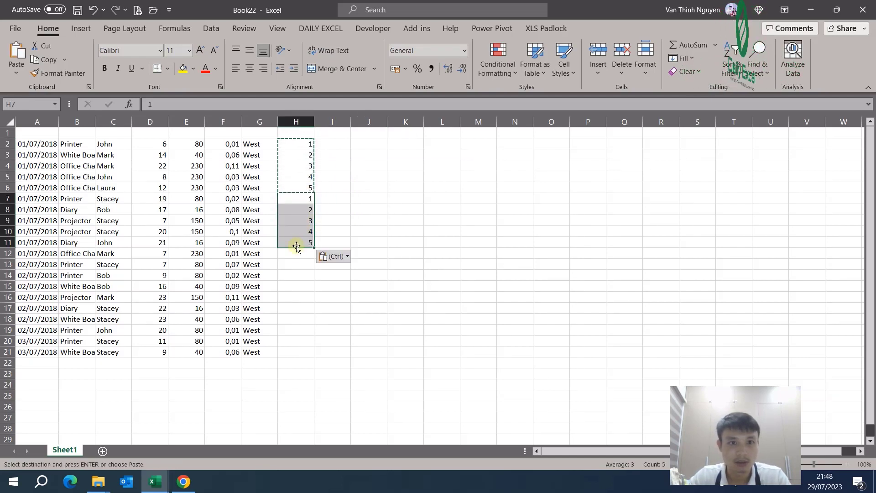
{"action": "left_click_drag", "start_coordinate": [301, 196], "coordinate": [298, 242]}
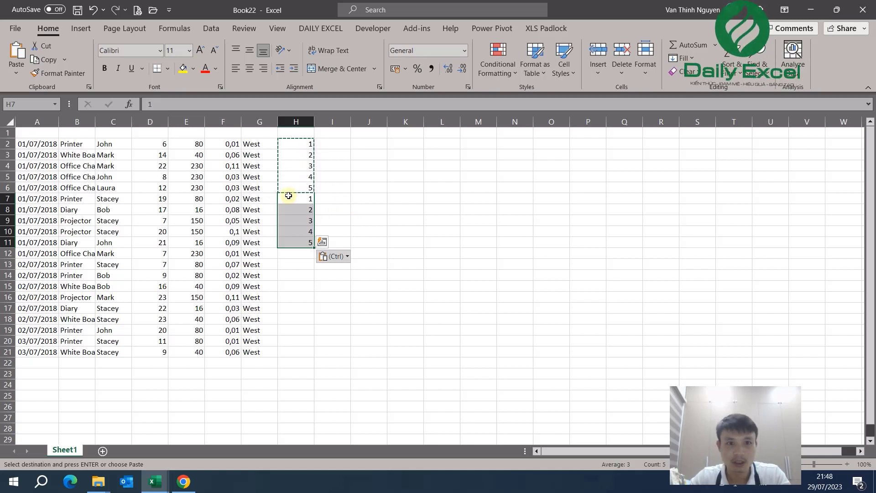
{"action": "left_click_drag", "start_coordinate": [288, 195], "coordinate": [287, 241]}
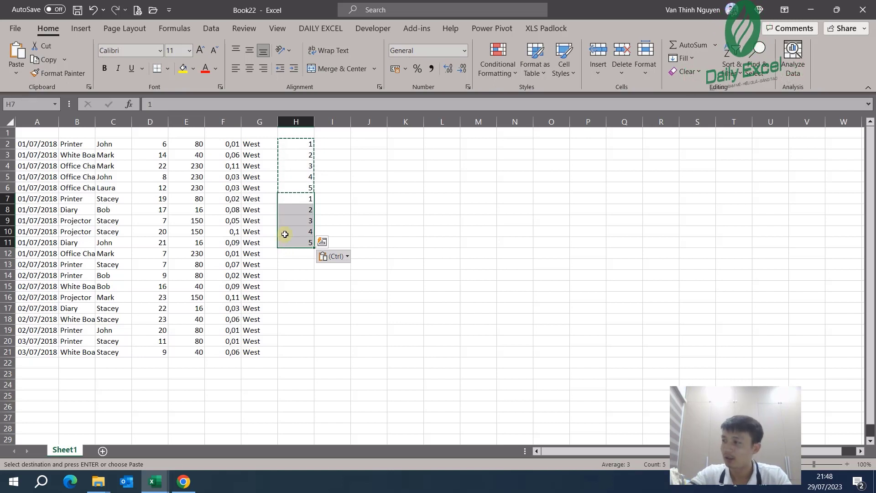
Clear H7:H11 and fill group number 1 down H2:H6
{"action": "key", "text": "Delete"}
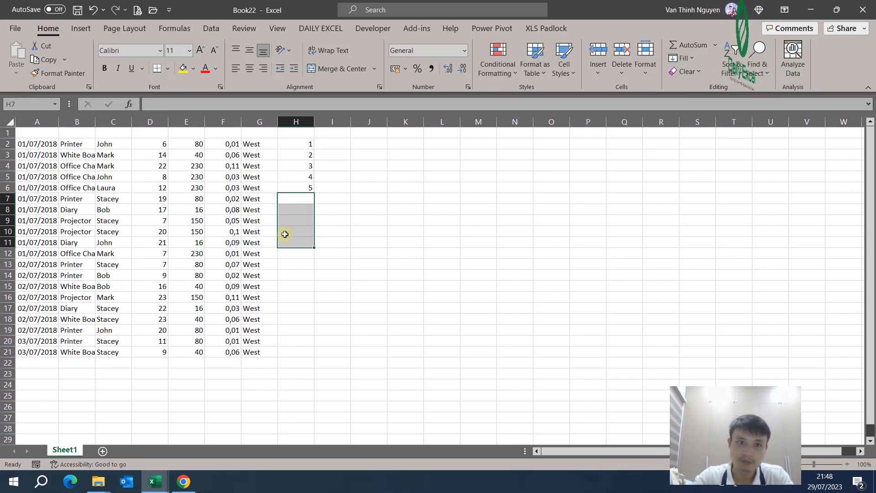
{"action": "left_click", "coordinate": [292, 143]}
{"action": "left_click", "coordinate": [301, 158]}
{"action": "type", "text": "1"}
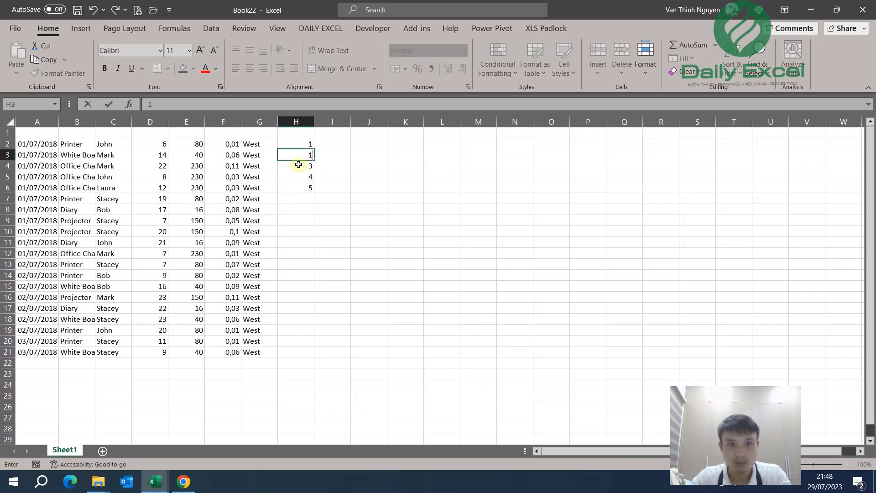
{"action": "key", "text": "Return"}
{"action": "type", "text": "2"}
{"action": "key", "text": "Return"}
{"action": "key", "text": "Right"}
{"action": "left_click_drag", "start_coordinate": [307, 149], "coordinate": [315, 192]}
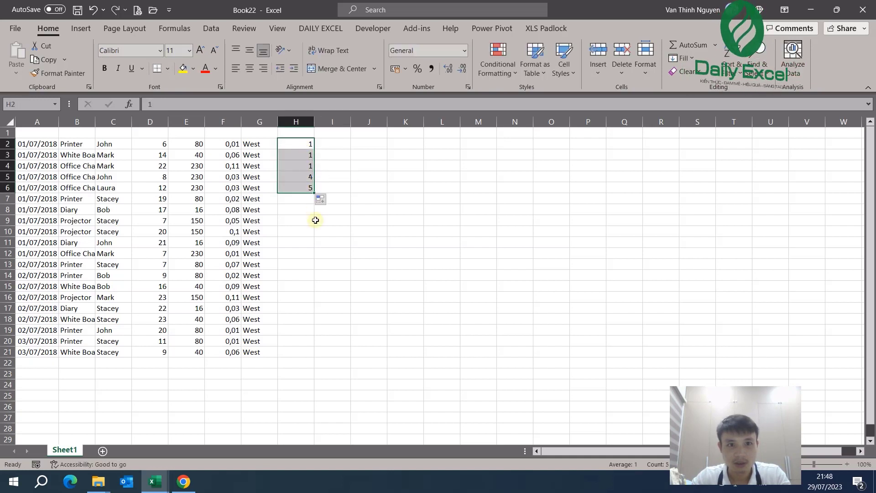
Fill group number 2 into H7:H11
{"action": "left_click", "coordinate": [304, 200]}
{"action": "type", "text": "2"}
{"action": "key", "text": "Return"}
{"action": "type", "text": "2"}
{"action": "key", "text": "Return"}
{"action": "key", "text": "Return"}
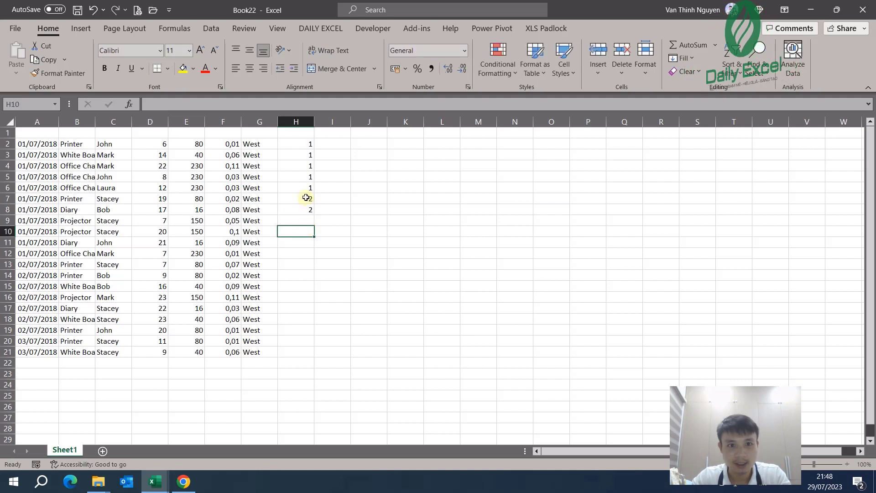
{"action": "left_click_drag", "start_coordinate": [305, 197], "coordinate": [314, 246]}
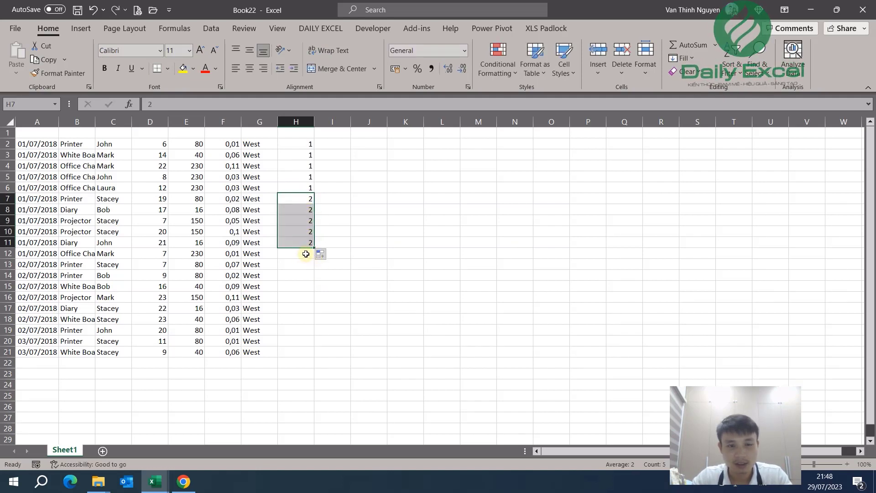
Fill group number 3 into H12:H16
{"action": "left_click", "coordinate": [306, 254]}
{"action": "type", "text": "3"}
{"action": "key", "text": "Return"}
{"action": "type", "text": "3"}
{"action": "left_click", "coordinate": [332, 275]}
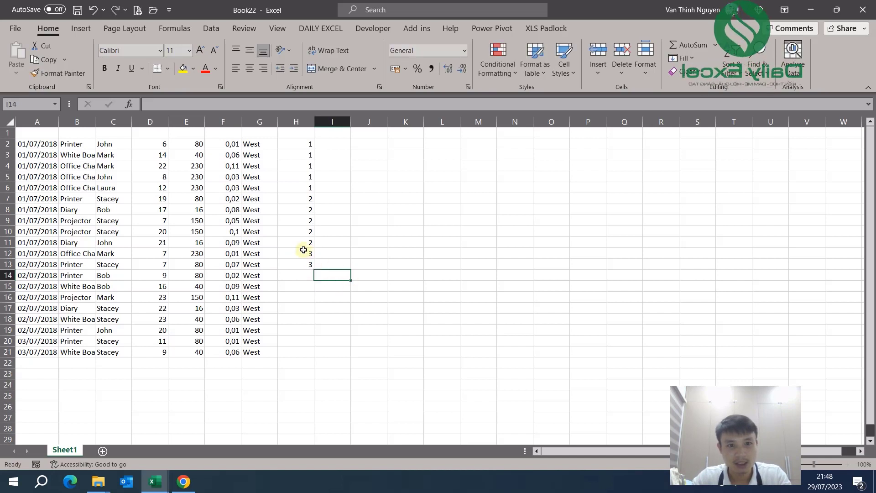
{"action": "left_click_drag", "start_coordinate": [303, 250], "coordinate": [315, 301]}
{"action": "left_click", "coordinate": [306, 308]}
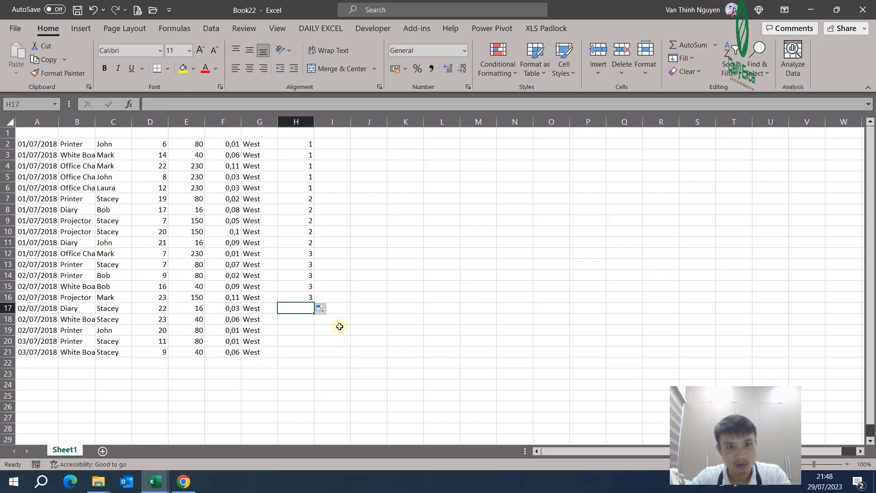
Copy the 3s from H12:H16 into H17:H21
{"action": "left_click", "coordinate": [306, 177]}
{"action": "left_click", "coordinate": [303, 187]}
{"action": "left_click", "coordinate": [302, 209]}
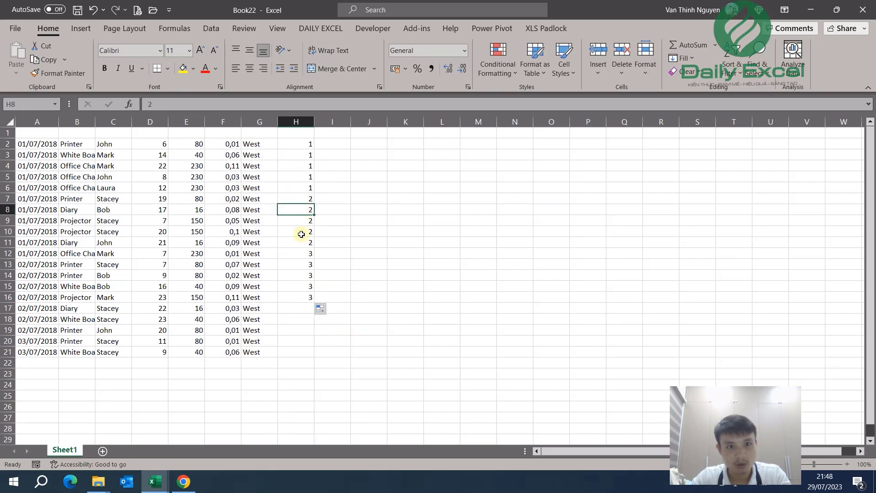
{"action": "left_click", "coordinate": [301, 231]}
{"action": "left_click", "coordinate": [301, 247]}
{"action": "left_click_drag", "start_coordinate": [301, 254], "coordinate": [302, 351]}
{"action": "key", "text": "ctrl+c"}
{"action": "key", "text": "ctrl+v"}
Change H17:H21 to group number 4 using Ctrl+Enter
{"action": "type", "text": "3"}
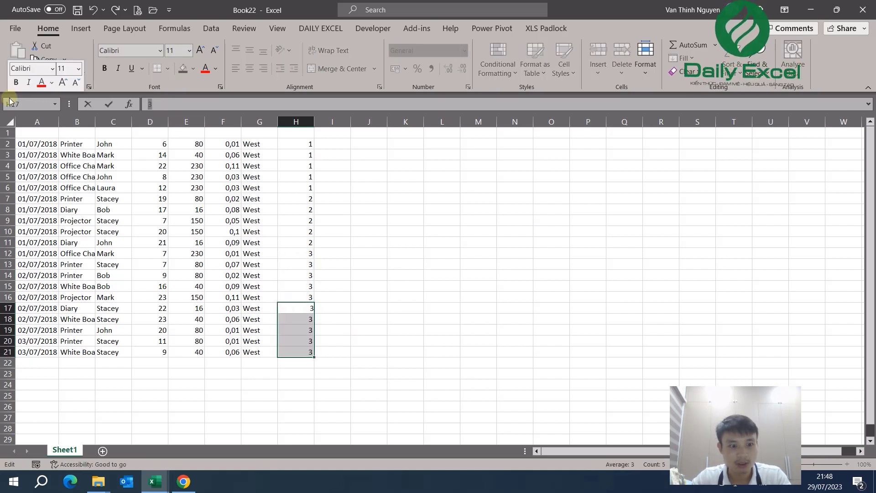
{"action": "key", "text": "BackSpace"}
{"action": "type", "text": "4"}
{"action": "key", "text": "Return"}
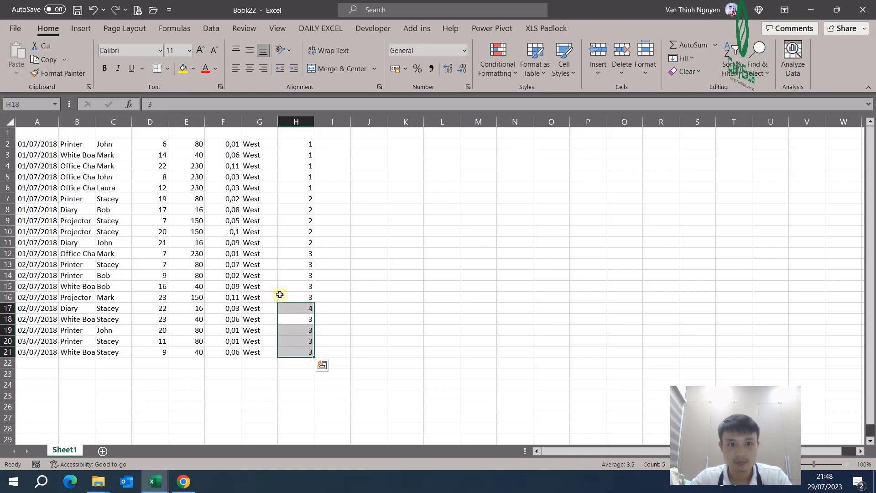
{"action": "key", "text": "Escape"}
{"action": "type", "text": "4"}
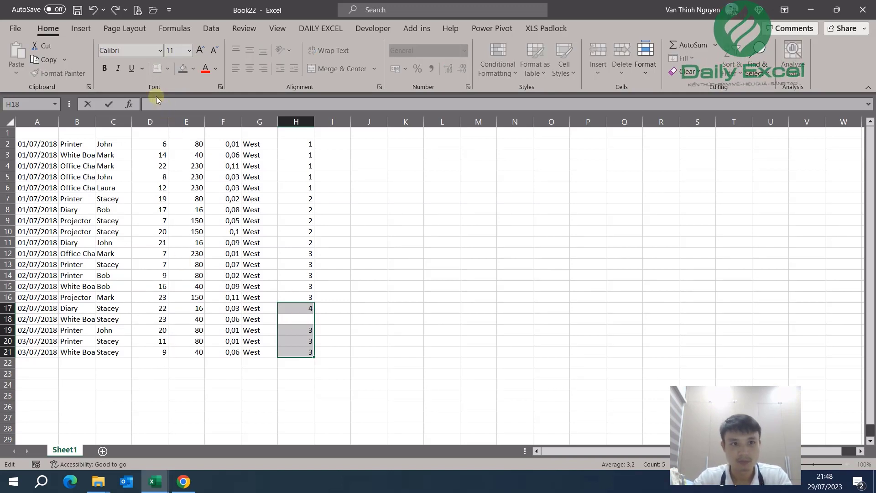
{"action": "key", "text": "ctrl+Return"}
{"action": "left_click", "coordinate": [371, 294]}
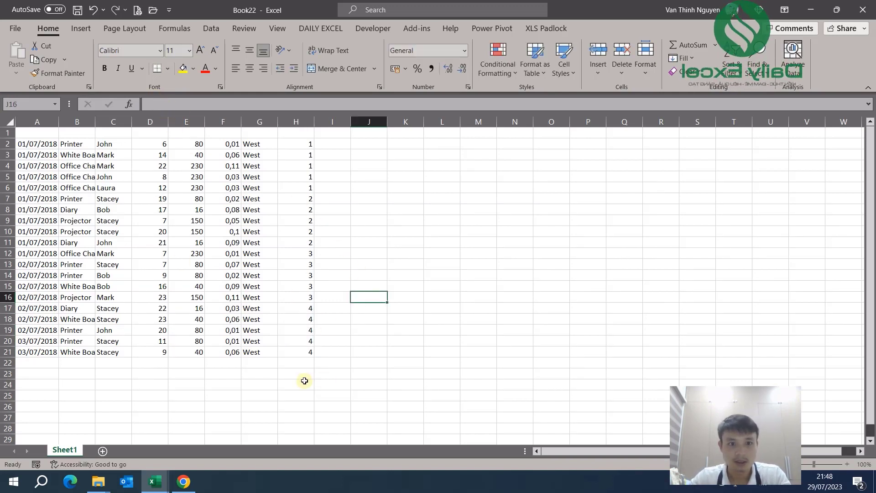
{"action": "left_click", "coordinate": [291, 360]}
Copy the group numbers H2:H21 and paste them into H22:H41
{"action": "left_click_drag", "start_coordinate": [306, 143], "coordinate": [302, 350]}
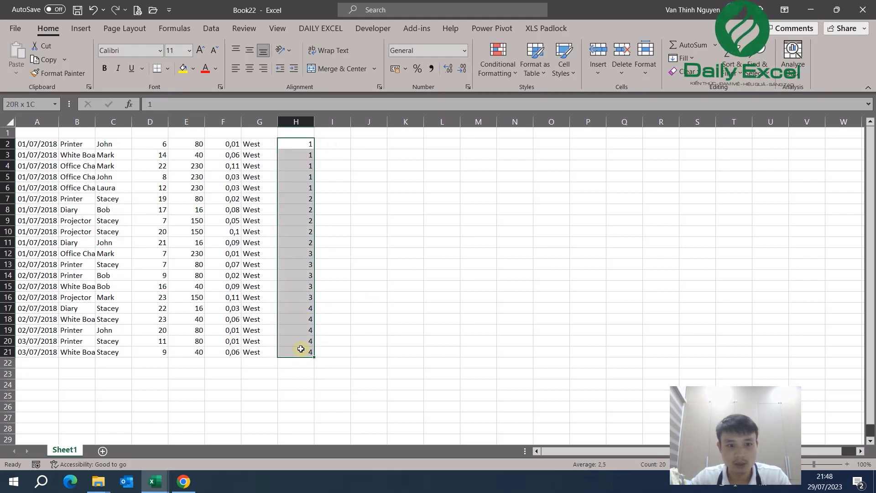
{"action": "key", "text": "ctrl+c"}
{"action": "left_click", "coordinate": [310, 364]}
{"action": "key", "text": "ctrl+v"}
{"action": "scroll", "coordinate": [410, 313], "scroll_direction": "down", "scroll_amount": 6}
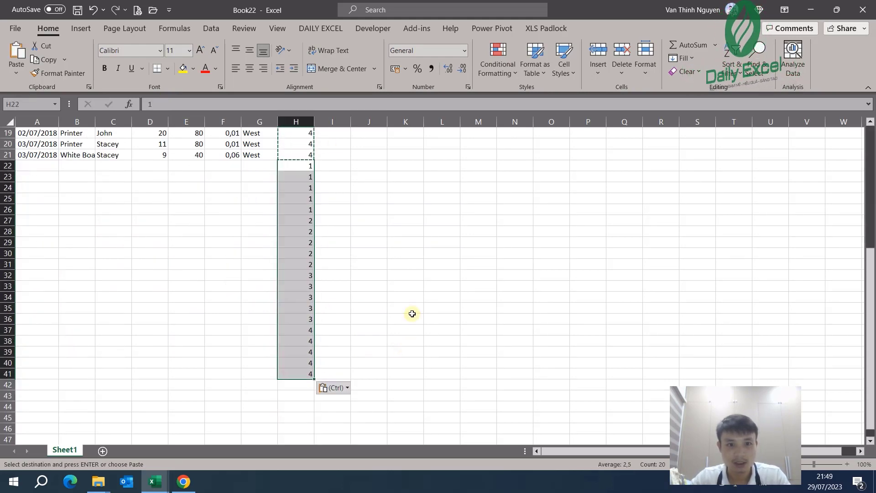
{"action": "scroll", "coordinate": [411, 312], "scroll_direction": "up", "scroll_amount": 6}
{"action": "left_click", "coordinate": [405, 198]}
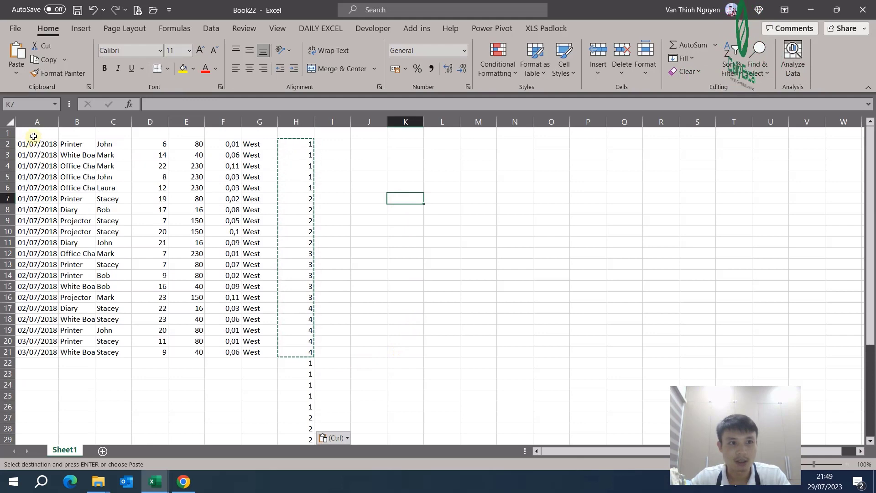
Select the data from A2 across to column H and show the Data tab
{"action": "left_click_drag", "start_coordinate": [34, 133], "coordinate": [278, 135]}
{"action": "left_click", "coordinate": [157, 251]}
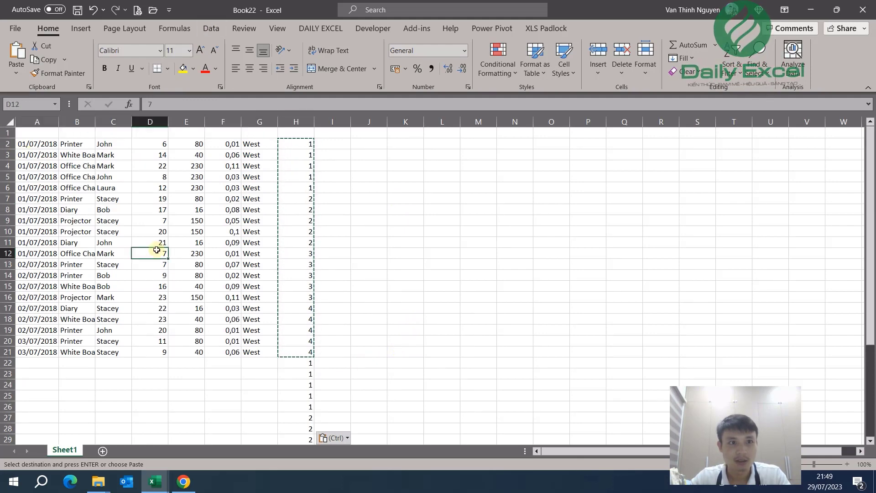
{"action": "left_click_drag", "start_coordinate": [38, 144], "coordinate": [305, 271]}
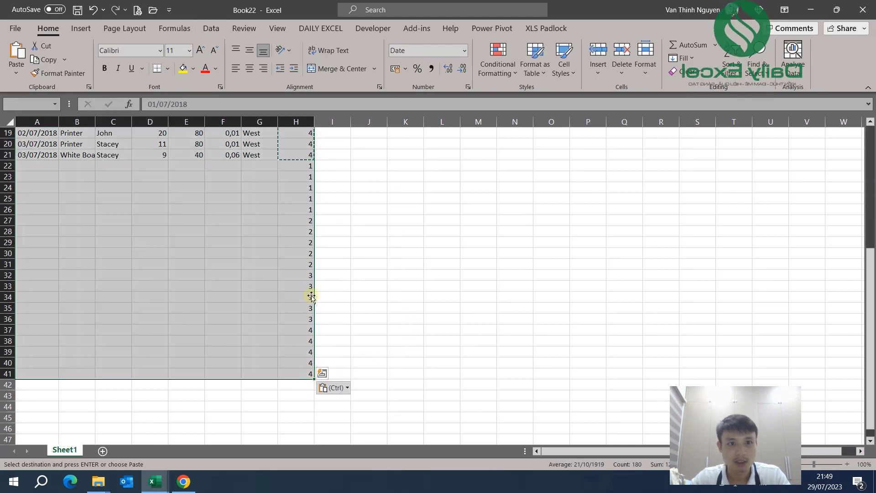
{"action": "left_click", "coordinate": [208, 28]}
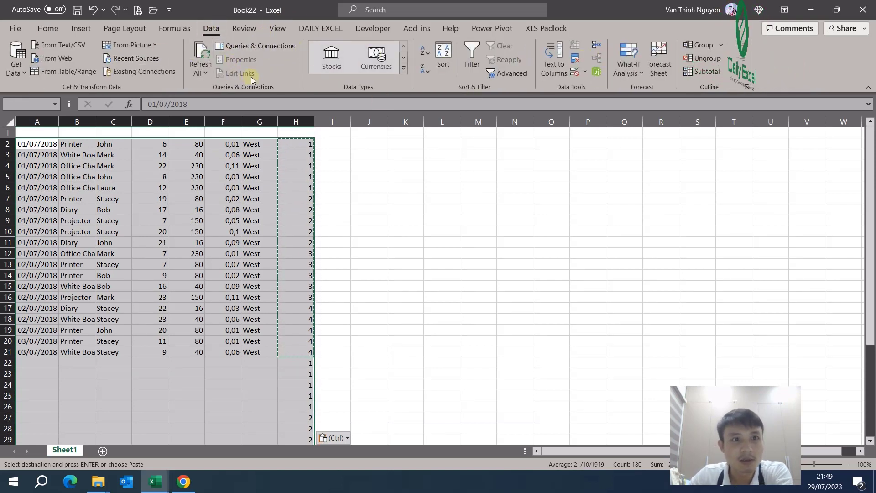
{"action": "left_click", "coordinate": [427, 55]}
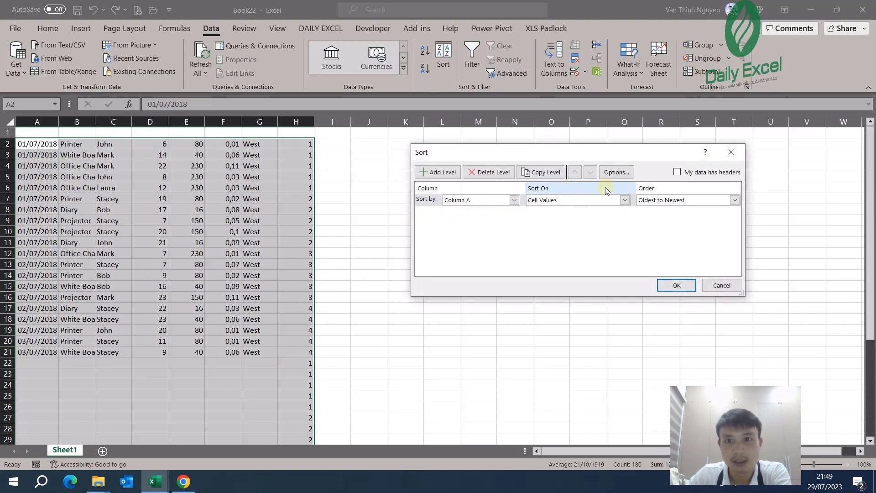
{"action": "left_click", "coordinate": [514, 200]}
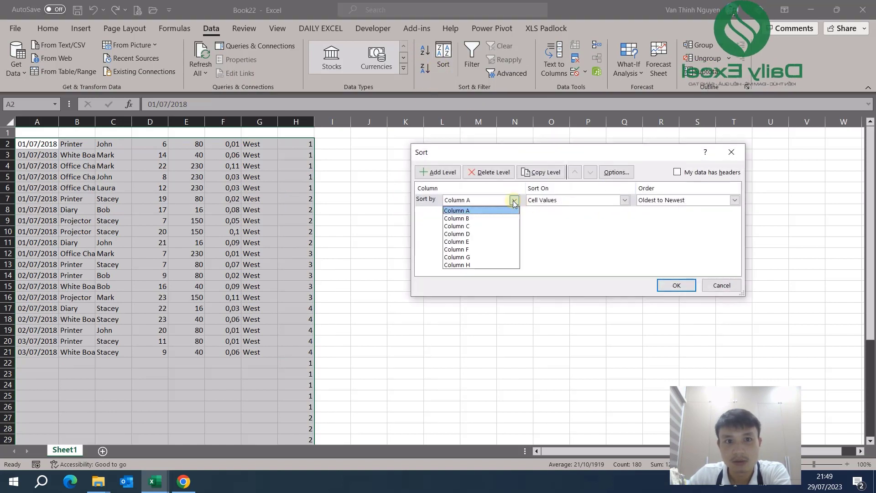
{"action": "left_click", "coordinate": [472, 264]}
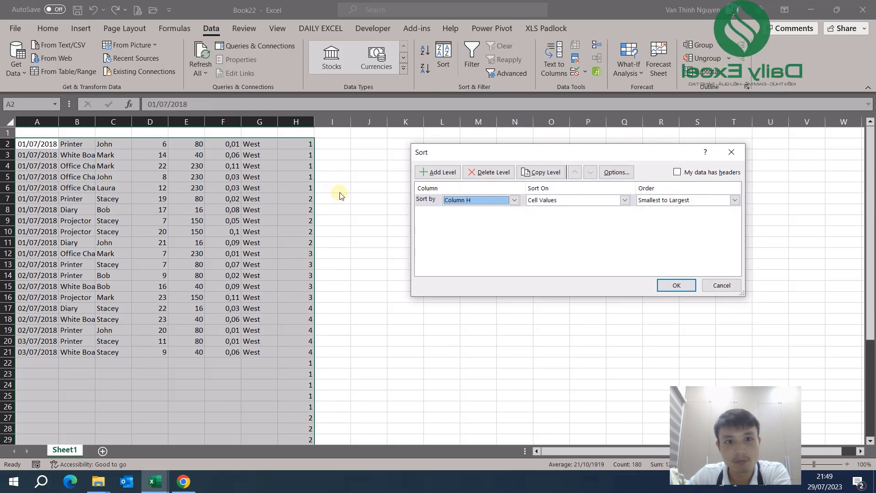
{"action": "left_click", "coordinate": [683, 285]}
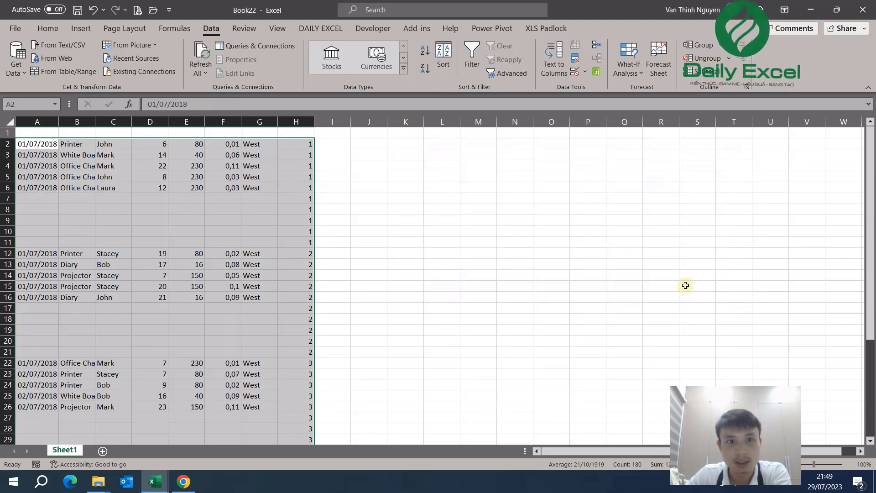
{"action": "scroll", "coordinate": [337, 229], "scroll_direction": "down", "scroll_amount": 5}
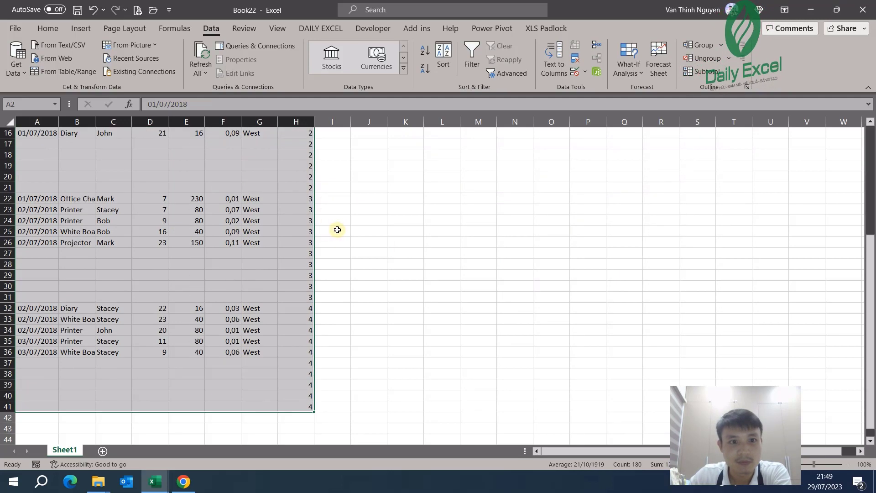
{"action": "scroll", "coordinate": [340, 231], "scroll_direction": "up", "scroll_amount": 5}
Undo the sort and extend H22 into a 1–5 series down to H26
{"action": "key", "text": "ctrl+z"}
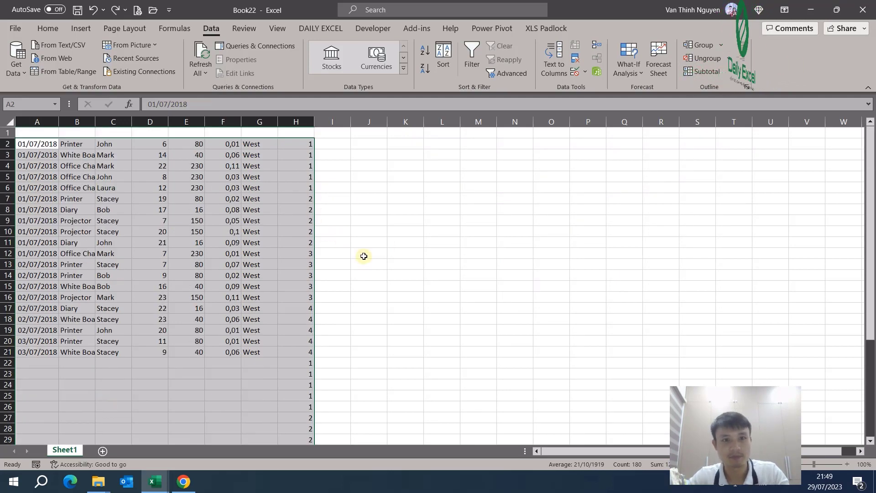
{"action": "left_click", "coordinate": [362, 254]}
{"action": "scroll", "coordinate": [362, 254], "scroll_direction": "down", "scroll_amount": 3}
{"action": "scroll", "coordinate": [365, 260], "scroll_direction": "down", "scroll_amount": 1}
{"action": "left_click", "coordinate": [300, 234]}
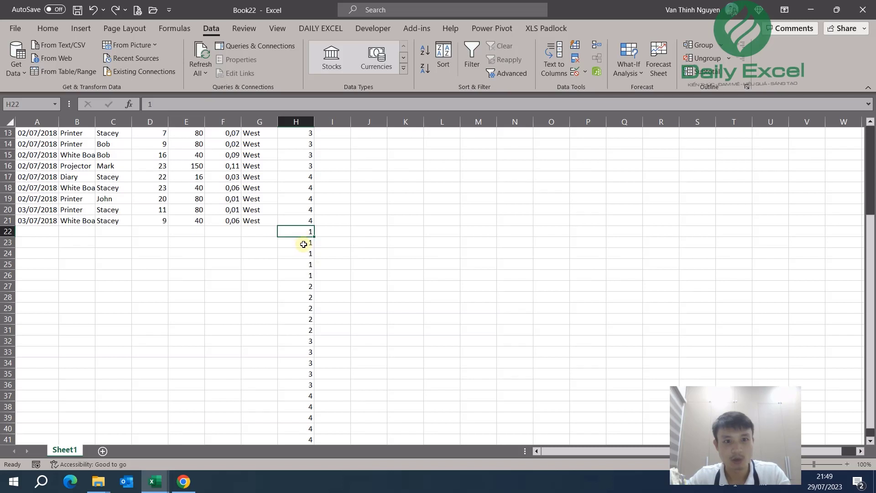
{"action": "left_click_drag", "start_coordinate": [314, 237], "coordinate": [311, 279]}
Clear the contents of rows 27–41
{"action": "scroll", "coordinate": [369, 291], "scroll_direction": "down", "scroll_amount": 2}
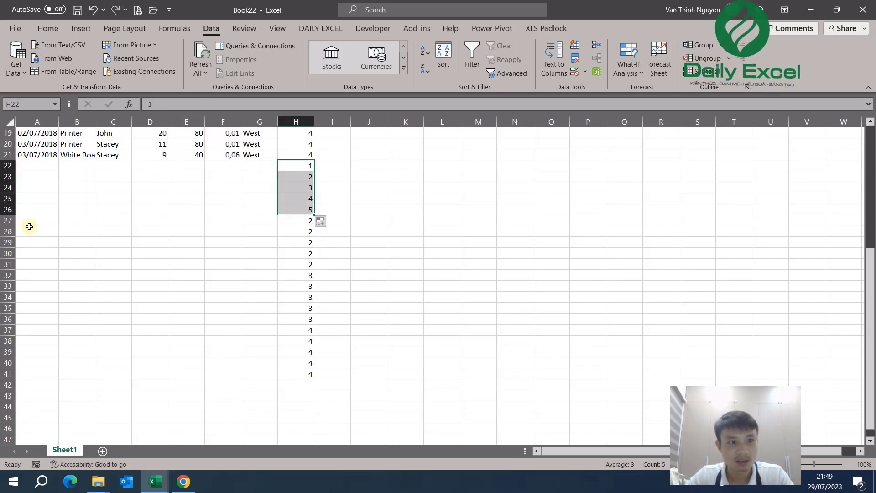
{"action": "left_click_drag", "start_coordinate": [8, 221], "coordinate": [7, 373]}
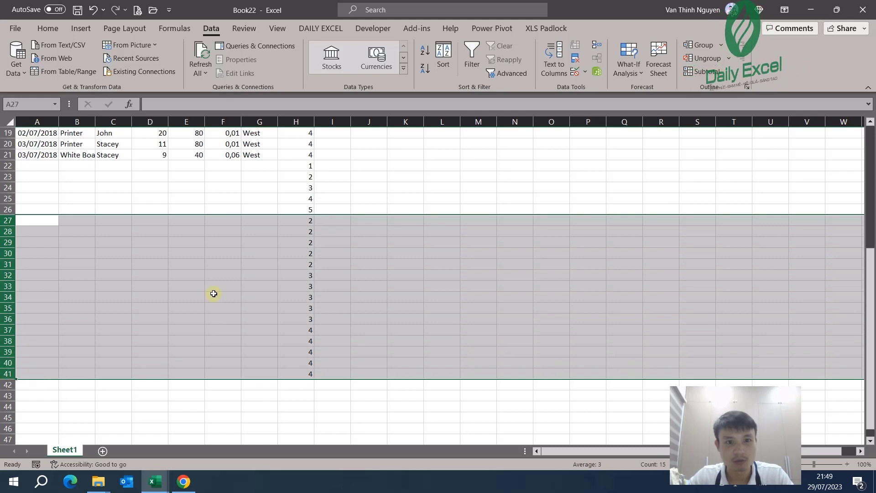
{"action": "right_click", "coordinate": [213, 294]}
{"action": "left_click", "coordinate": [283, 217]}
{"action": "scroll", "coordinate": [344, 229], "scroll_direction": "up", "scroll_amount": 6}
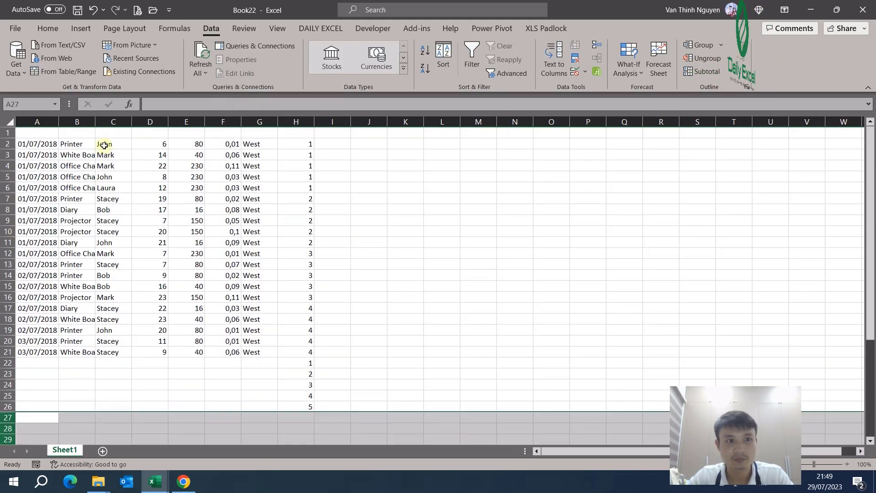
Select the range A2:H26 for sorting
{"action": "left_click", "coordinate": [57, 146]}
{"action": "scroll", "coordinate": [310, 217], "scroll_direction": "down", "scroll_amount": 5}
{"action": "key", "text": "ctrl+a"}
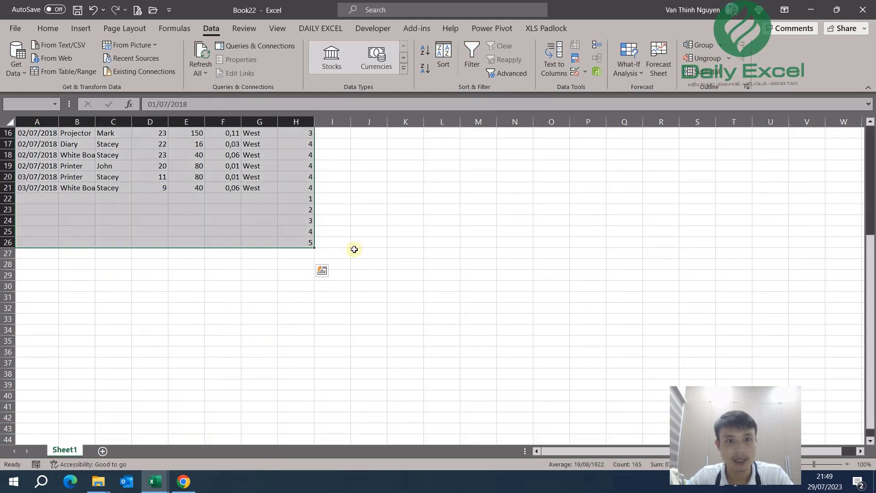
{"action": "scroll", "coordinate": [354, 248], "scroll_direction": "up", "scroll_amount": 5}
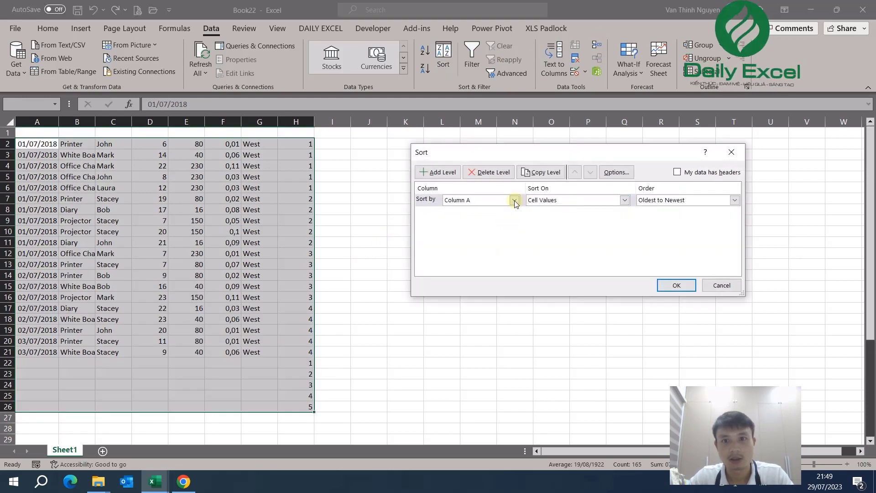
Sort the rows by column H and review the sorted result
{"action": "left_click", "coordinate": [514, 201]}
{"action": "left_click", "coordinate": [489, 265]}
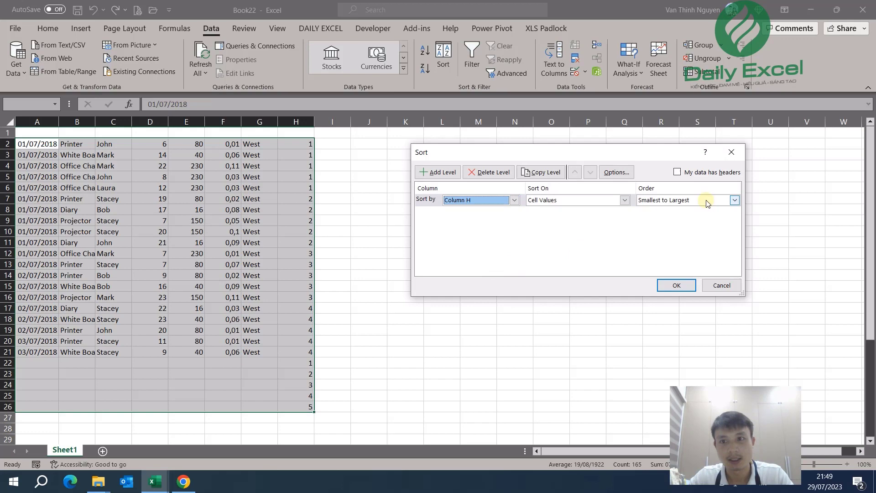
{"action": "left_click", "coordinate": [676, 285]}
{"action": "left_click", "coordinate": [258, 220]}
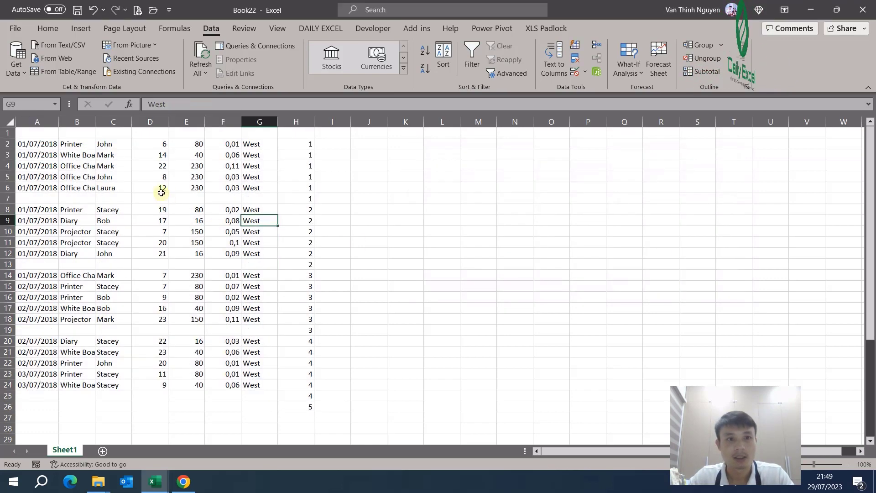
{"action": "left_click", "coordinate": [163, 188]}
{"action": "left_click", "coordinate": [91, 242]}
Check the blank rows and group numbers between the sorted blocks
{"action": "left_click", "coordinate": [260, 253]}
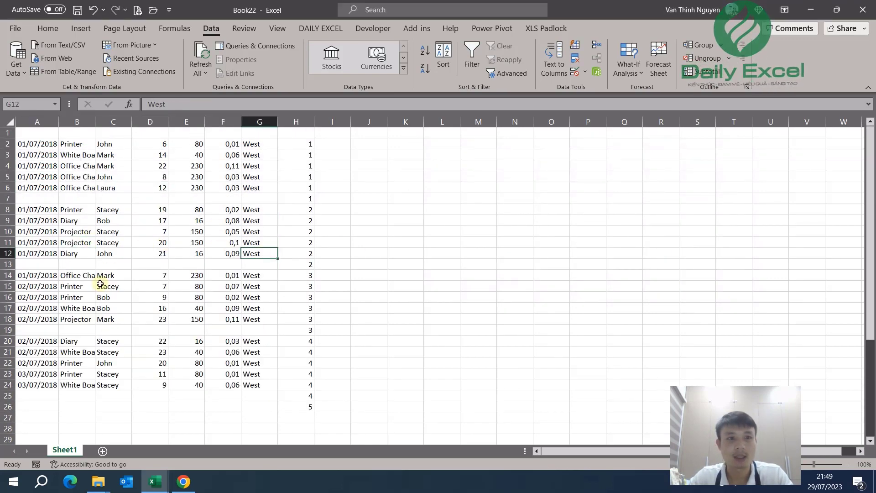
{"action": "left_click_drag", "start_coordinate": [39, 254], "coordinate": [279, 263]}
{"action": "left_click", "coordinate": [296, 308]}
{"action": "left_click", "coordinate": [299, 353]}
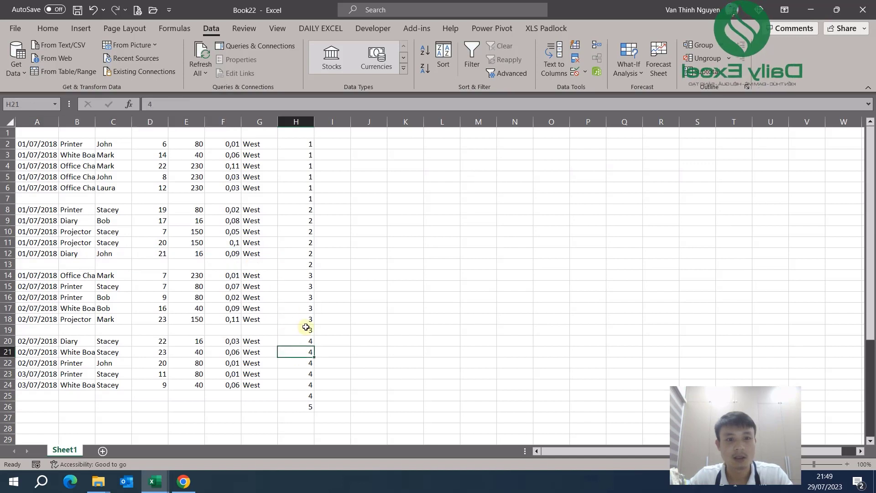
{"action": "left_click", "coordinate": [305, 286]}
{"action": "left_click", "coordinate": [305, 242]}
{"action": "left_click", "coordinate": [299, 210]}
{"action": "left_click", "coordinate": [168, 256]}
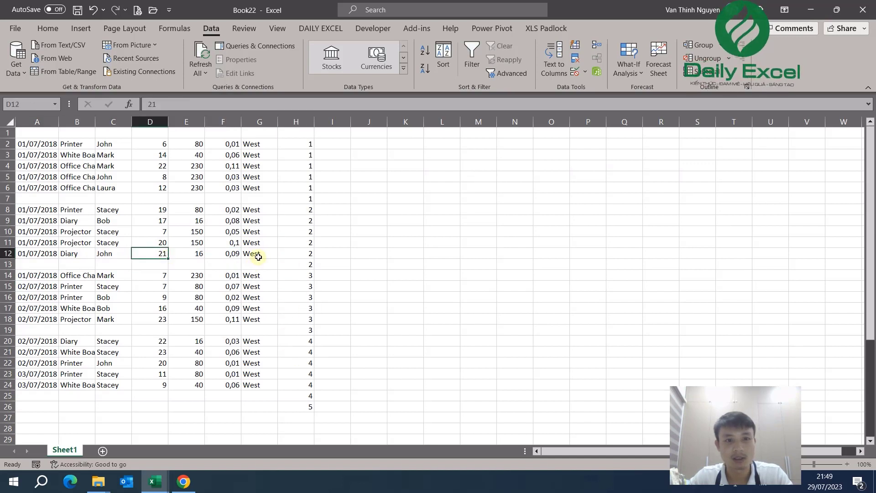
{"action": "left_click", "coordinate": [224, 186]}
Select the sorted range A2:H26 and close Book22 without saving
{"action": "left_click_drag", "start_coordinate": [36, 144], "coordinate": [308, 406]}
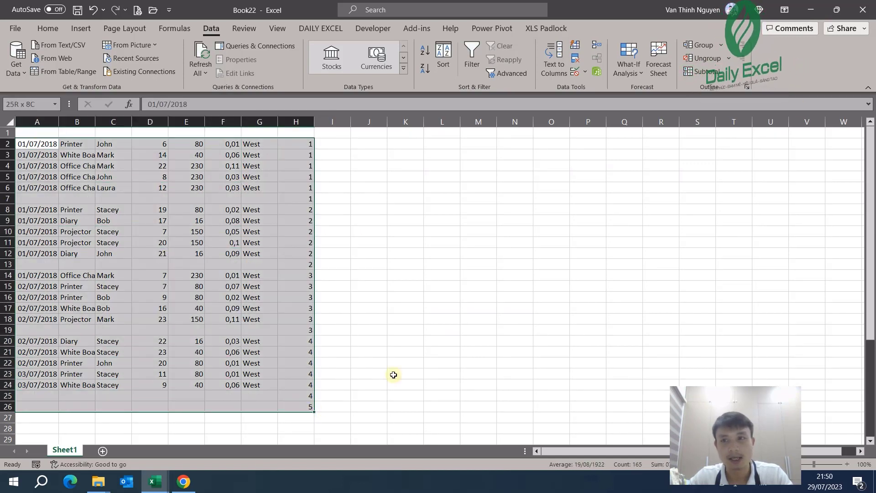
{"action": "key", "text": "ctrl+w"}
{"action": "left_click", "coordinate": [486, 302]}
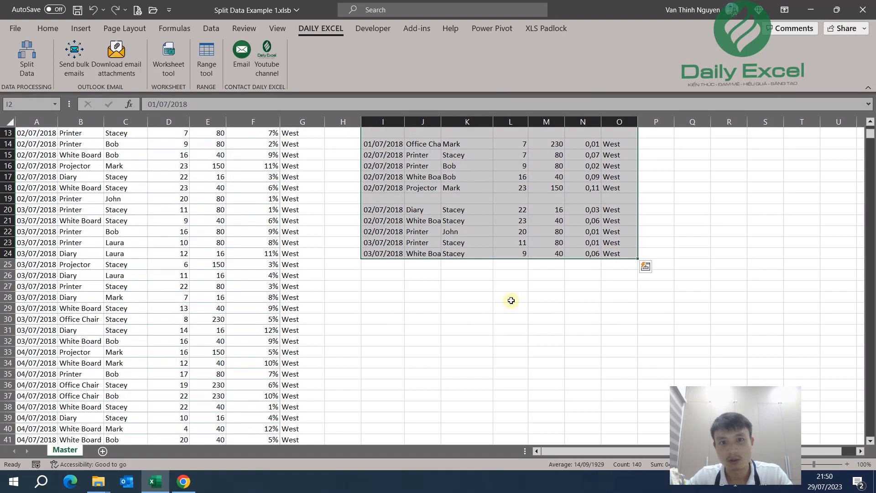
Select columns I through O and bring up their column options
{"action": "left_click", "coordinate": [509, 210]}
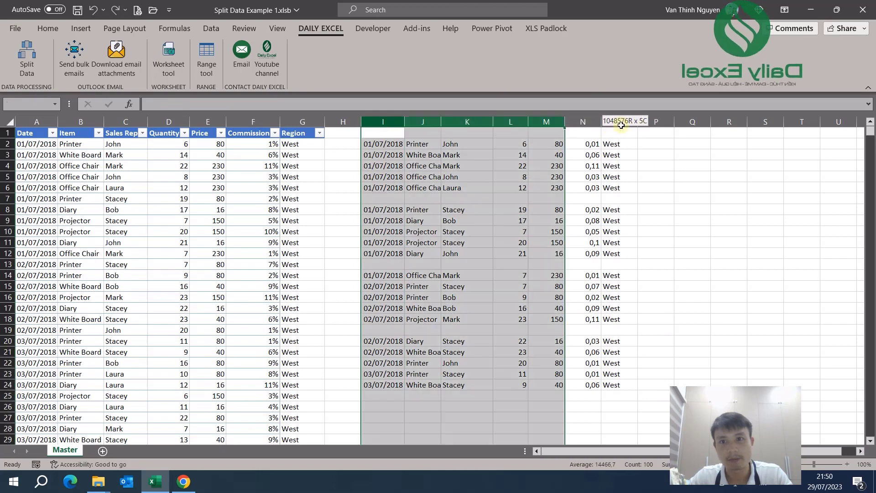
{"action": "left_click_drag", "start_coordinate": [382, 121], "coordinate": [606, 121]}
{"action": "right_click", "coordinate": [606, 122]}
{"action": "key", "text": "Escape"}
Delete columns I–O, then set A2:G22 as the Rows Tool source range
{"action": "key", "text": "ctrl+minus"}
{"action": "left_click", "coordinate": [415, 253]}
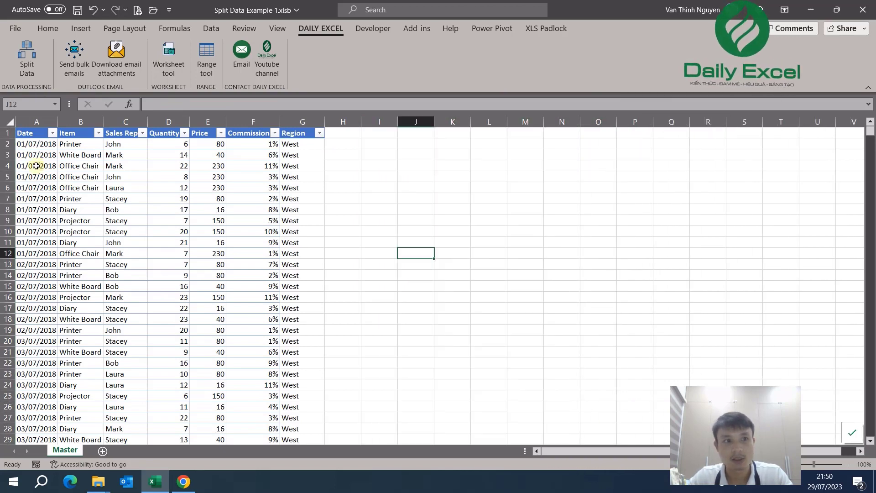
{"action": "left_click", "coordinate": [206, 57]}
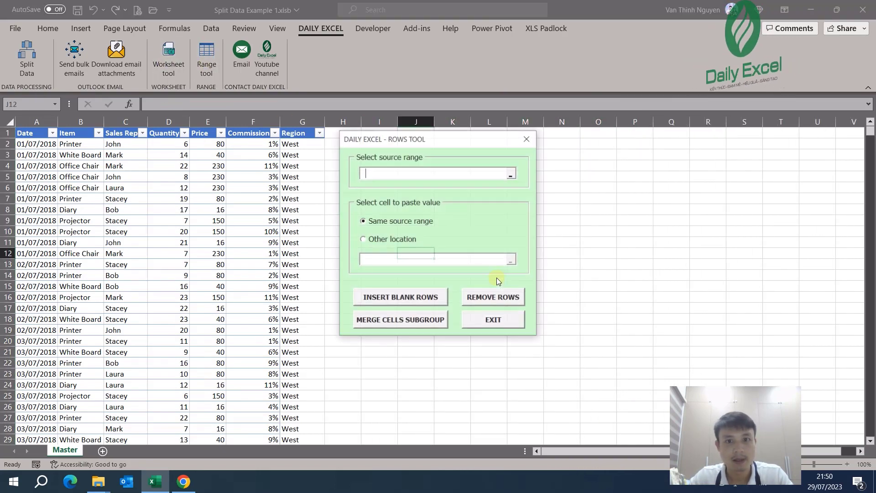
{"action": "left_click", "coordinate": [511, 173]}
{"action": "left_click", "coordinate": [23, 143]}
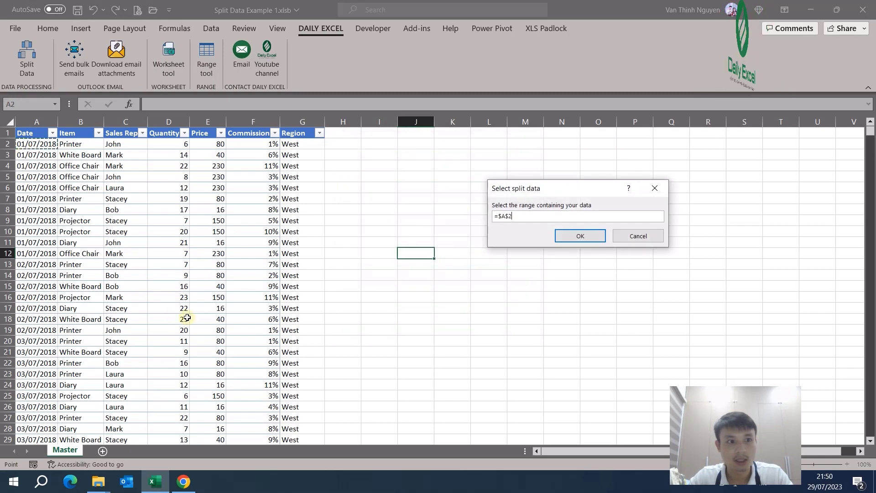
{"action": "scroll", "coordinate": [131, 334], "scroll_direction": "down", "scroll_amount": 2}
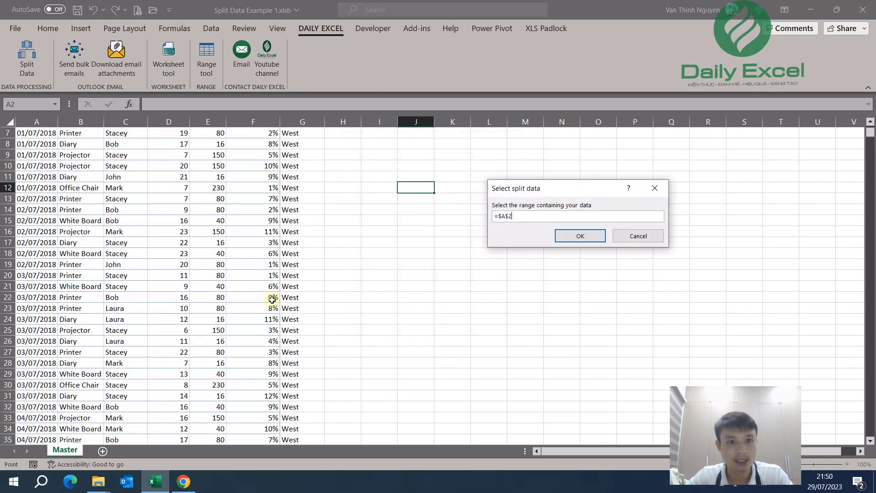
{"action": "left_click", "coordinate": [299, 299], "text": "shift"}
{"action": "scroll", "coordinate": [362, 328], "scroll_direction": "up", "scroll_amount": 2}
{"action": "left_click", "coordinate": [579, 235]}
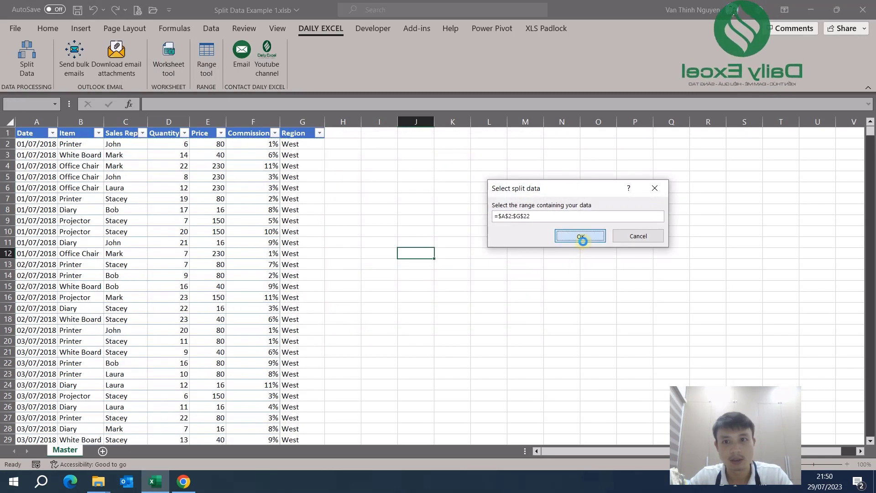
Output to I2 and insert two blank rows after every five rows
{"action": "left_click", "coordinate": [511, 262]}
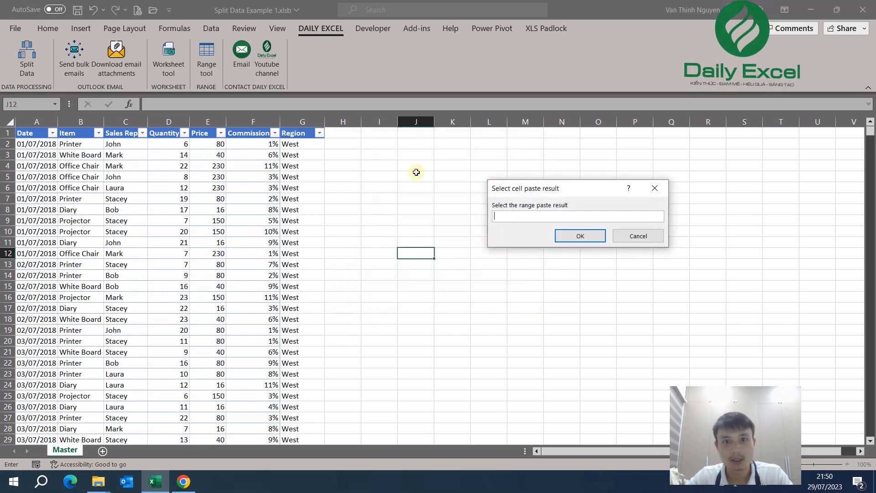
{"action": "left_click", "coordinate": [378, 145]}
{"action": "left_click", "coordinate": [595, 234]}
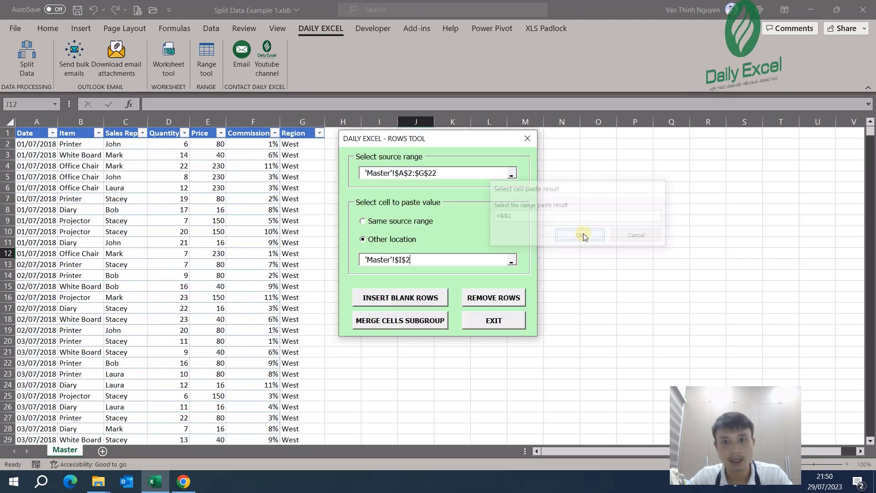
{"action": "left_click", "coordinate": [420, 301]}
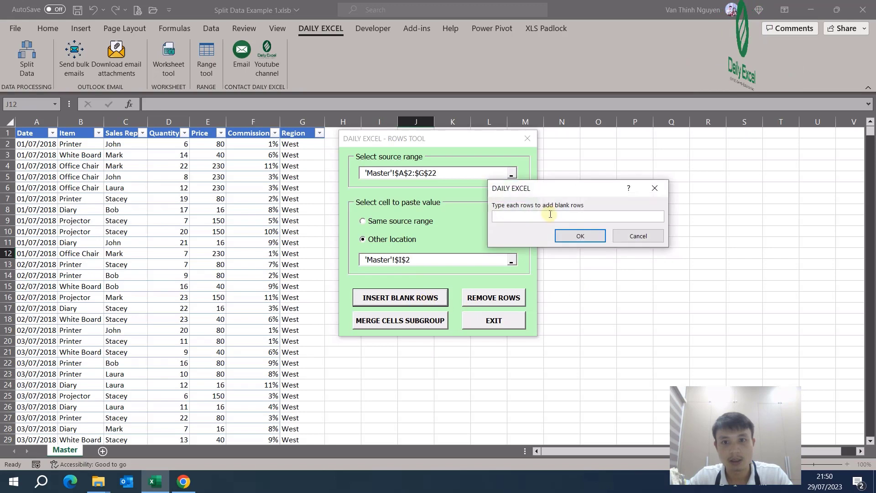
{"action": "type", "text": "5"}
{"action": "left_click", "coordinate": [562, 242]}
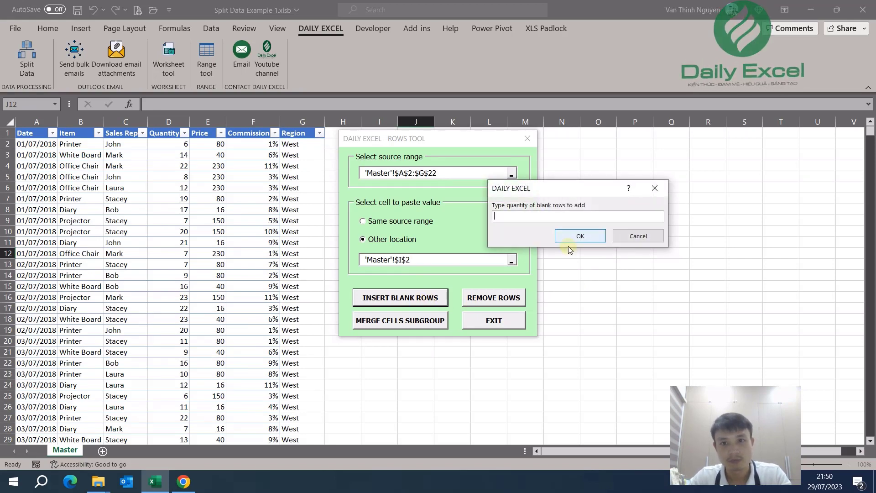
{"action": "type", "text": "2"}
{"action": "left_click", "coordinate": [580, 237]}
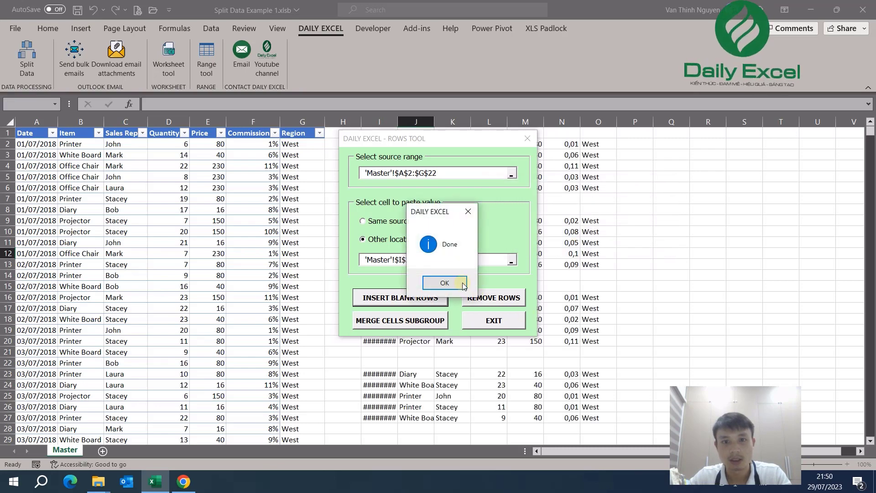
{"action": "left_click", "coordinate": [445, 282]}
{"action": "left_click", "coordinate": [493, 322]}
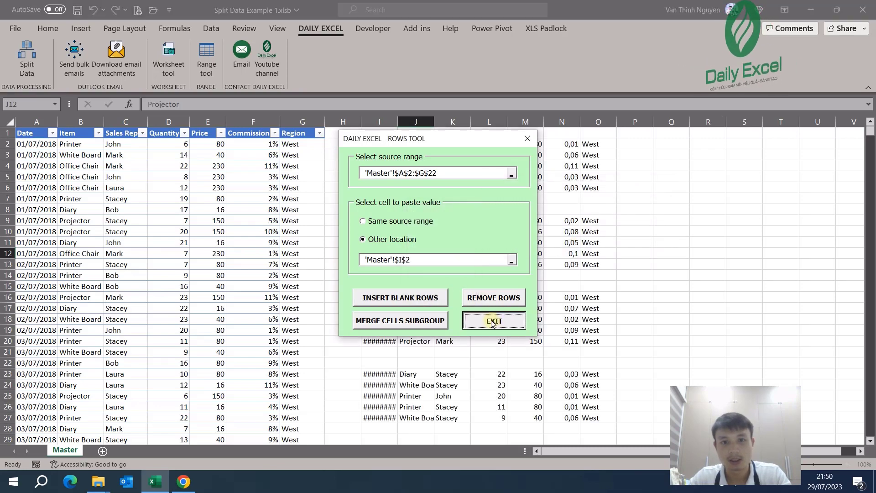
Close the Rows Tool and autofit columns I–O so dates display fully
{"action": "left_click", "coordinate": [492, 322]}
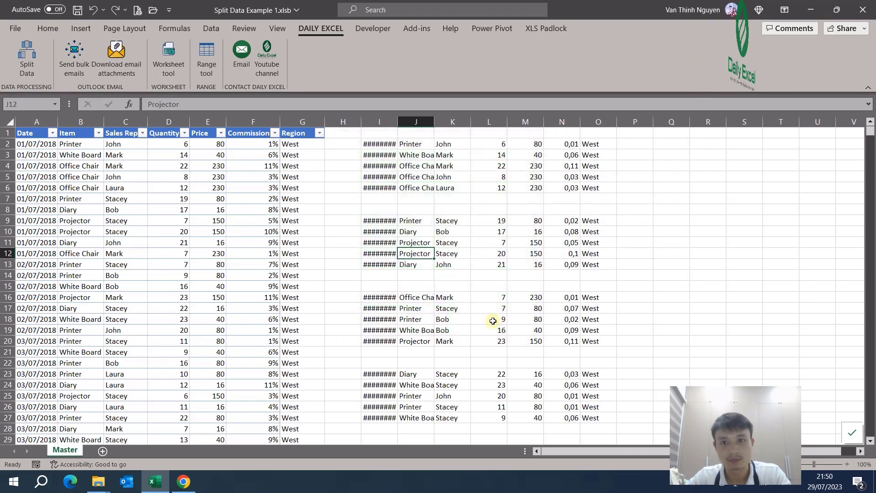
{"action": "scroll", "coordinate": [487, 327], "scroll_direction": "down", "scroll_amount": 1}
{"action": "scroll", "coordinate": [487, 273], "scroll_direction": "up", "scroll_amount": 1}
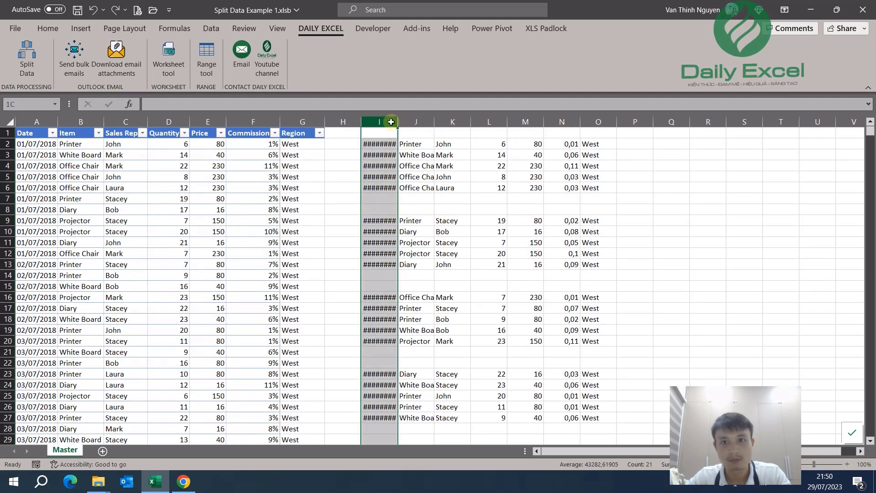
{"action": "left_click_drag", "start_coordinate": [394, 121], "coordinate": [615, 121]}
{"action": "double_click", "coordinate": [615, 121]}
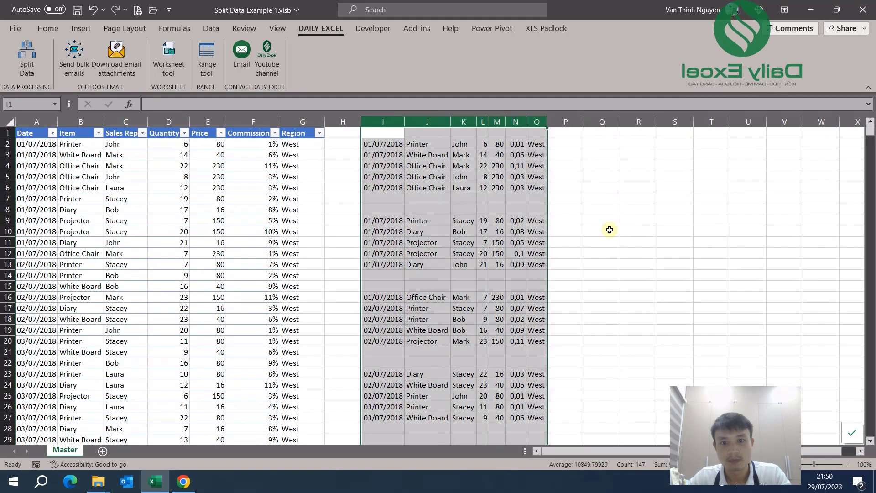
Review the last group of copied rows and the extra record in row 30
{"action": "scroll", "coordinate": [593, 219], "scroll_direction": "down", "scroll_amount": 2}
{"action": "left_click", "coordinate": [554, 258]}
{"action": "left_click", "coordinate": [397, 364]}
{"action": "left_click", "coordinate": [422, 340]}
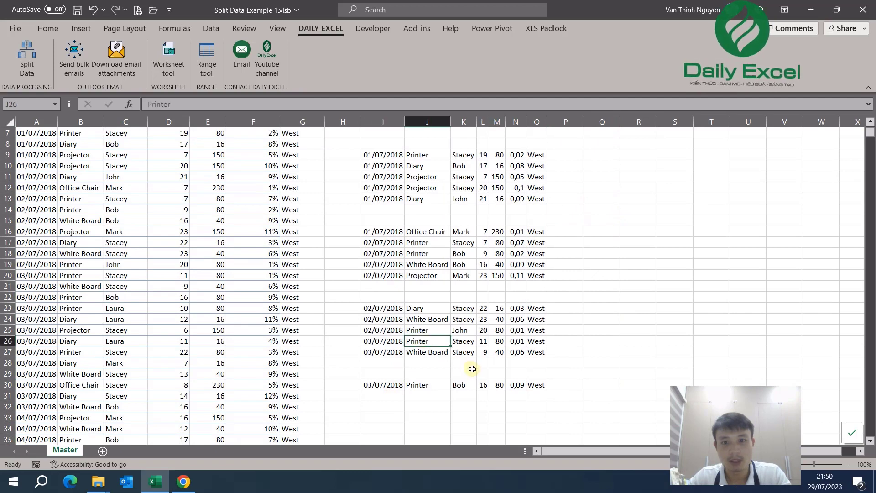
{"action": "left_click_drag", "start_coordinate": [379, 384], "coordinate": [531, 385]}
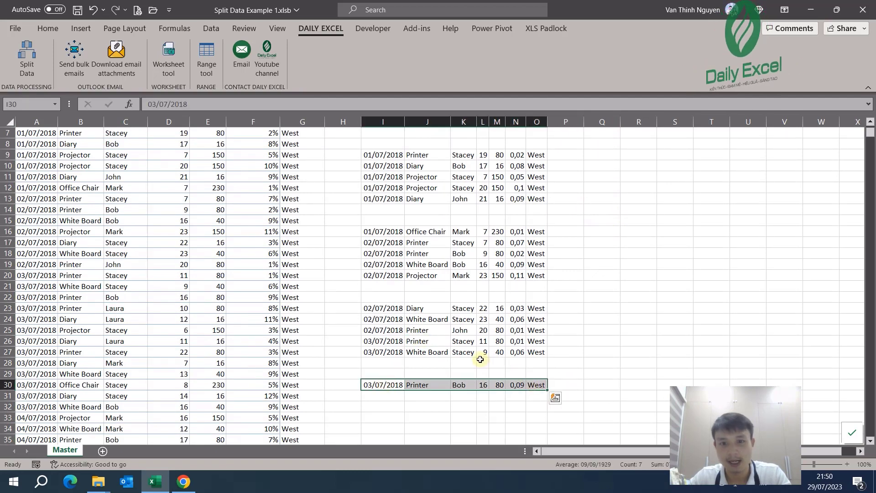
{"action": "scroll", "coordinate": [479, 359], "scroll_direction": "up", "scroll_amount": 2}
{"action": "left_click", "coordinate": [424, 287]}
{"action": "left_click", "coordinate": [496, 177]}
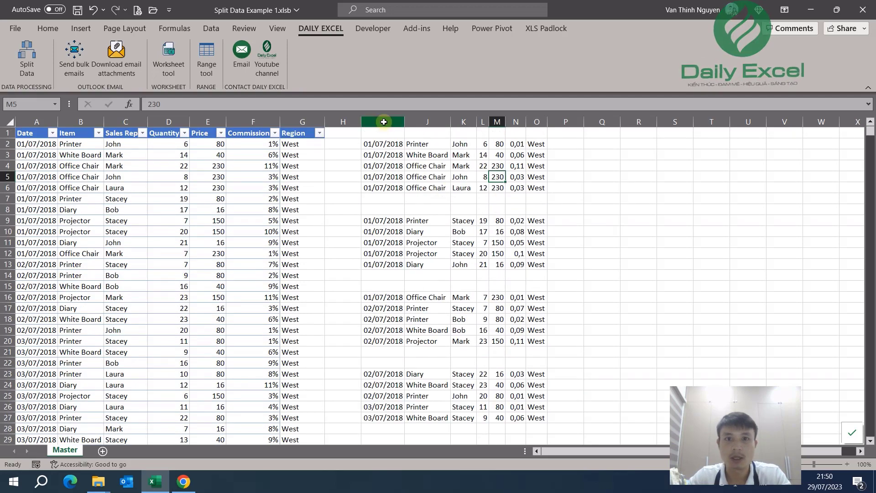
Widen column M and copy the result range I2:O27
{"action": "left_click_drag", "start_coordinate": [383, 122], "coordinate": [549, 125]}
{"action": "left_click", "coordinate": [463, 221]}
{"action": "scroll", "coordinate": [545, 283], "scroll_direction": "down", "scroll_amount": 5}
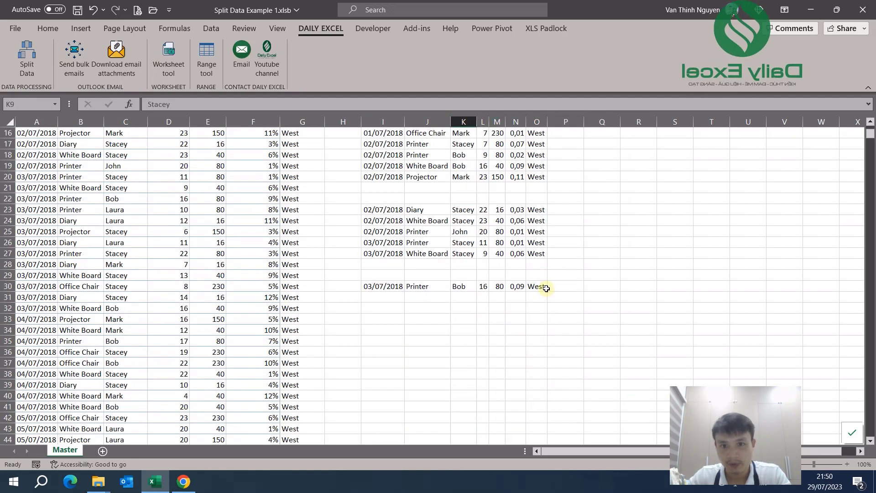
{"action": "scroll", "coordinate": [546, 284], "scroll_direction": "up", "scroll_amount": 5}
{"action": "left_click", "coordinate": [497, 144]}
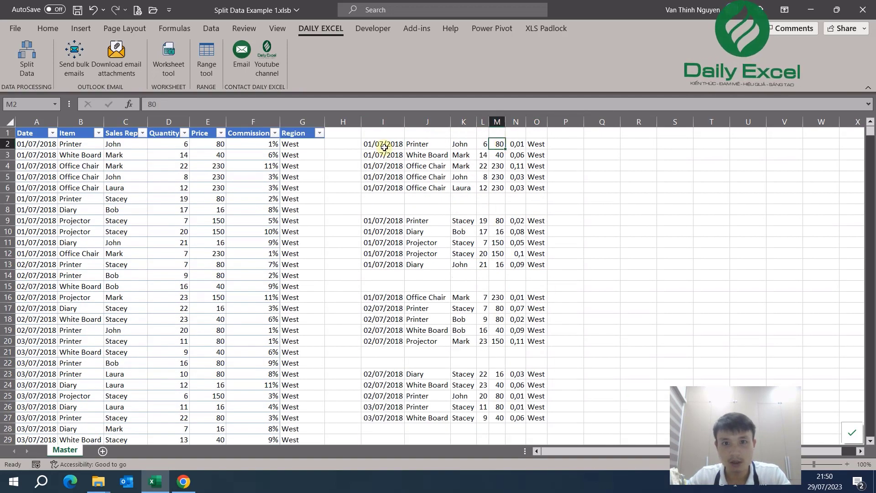
{"action": "left_click_drag", "start_coordinate": [385, 143], "coordinate": [533, 416]}
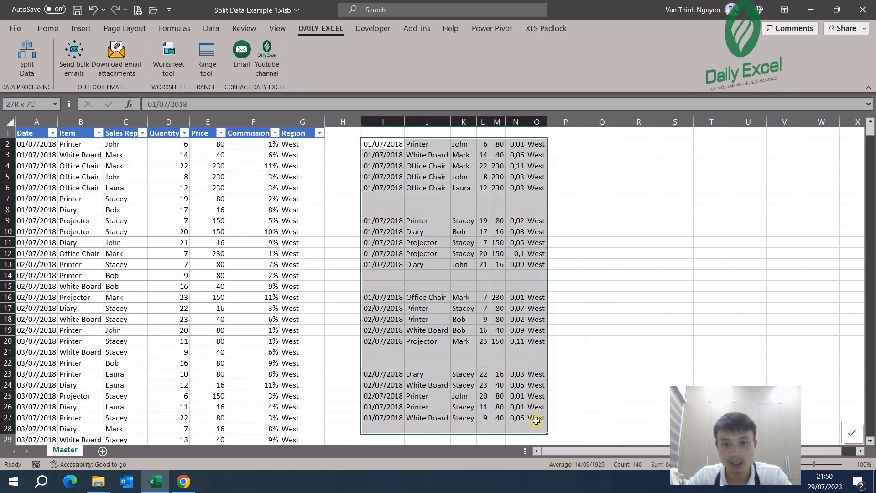
{"action": "left_click_drag", "start_coordinate": [505, 121], "coordinate": [518, 122]}
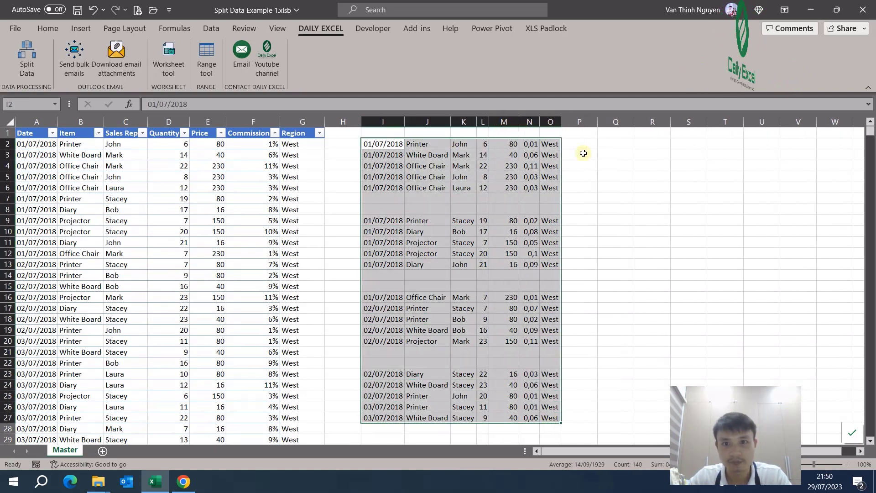
{"action": "left_click", "coordinate": [597, 155]}
{"action": "left_click_drag", "start_coordinate": [514, 173], "coordinate": [544, 406]}
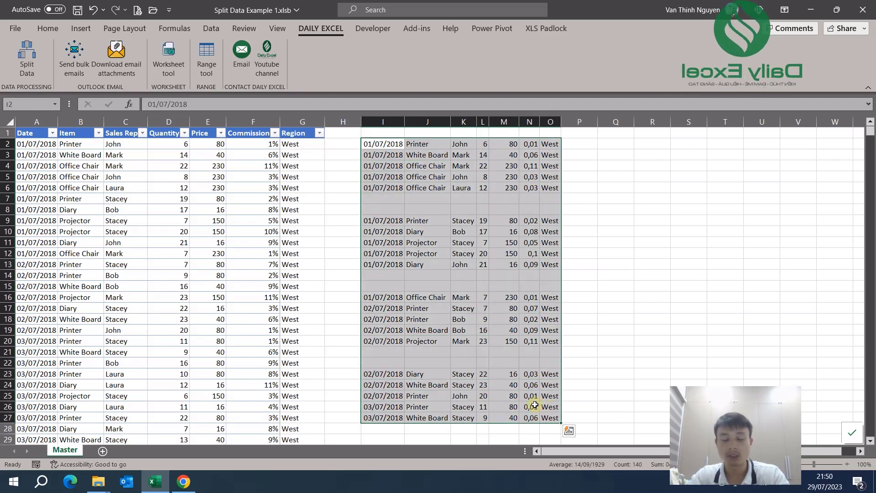
{"action": "key", "text": "ctrl+c"}
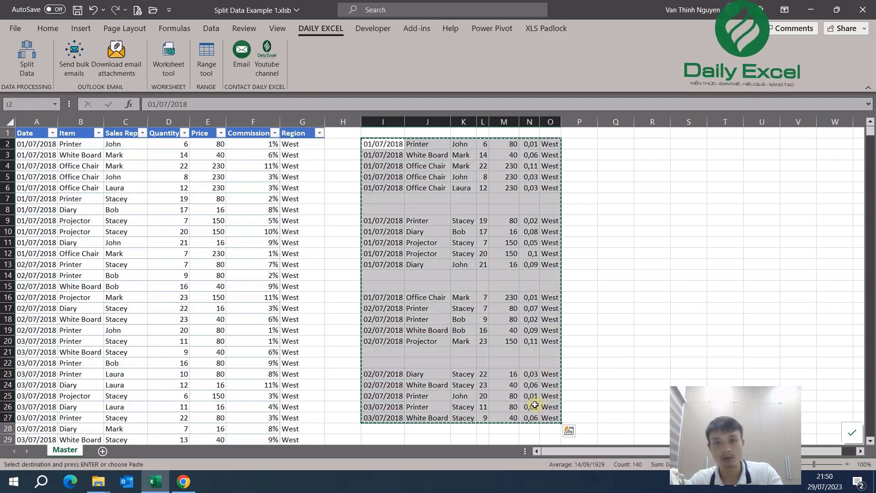
Paste the copied data into a new workbook at A1, keeping source column widths
{"action": "key", "text": "ctrl+n"}
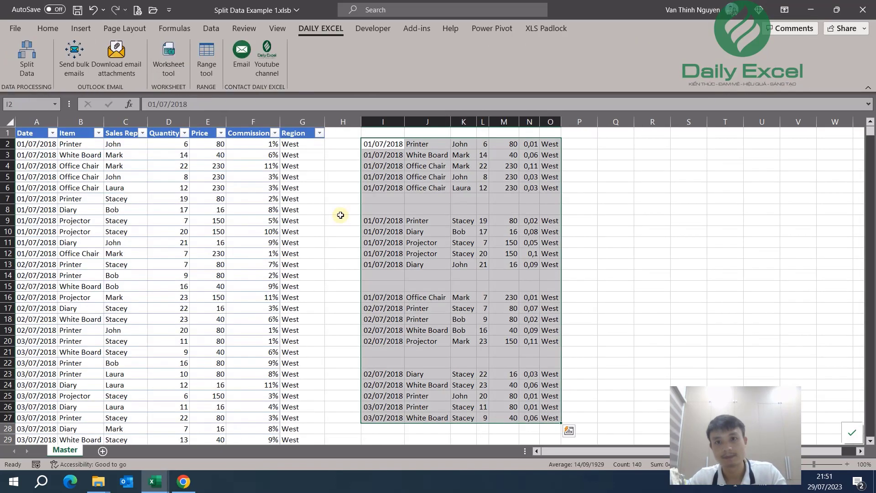
{"action": "key", "text": "ctrl+c"}
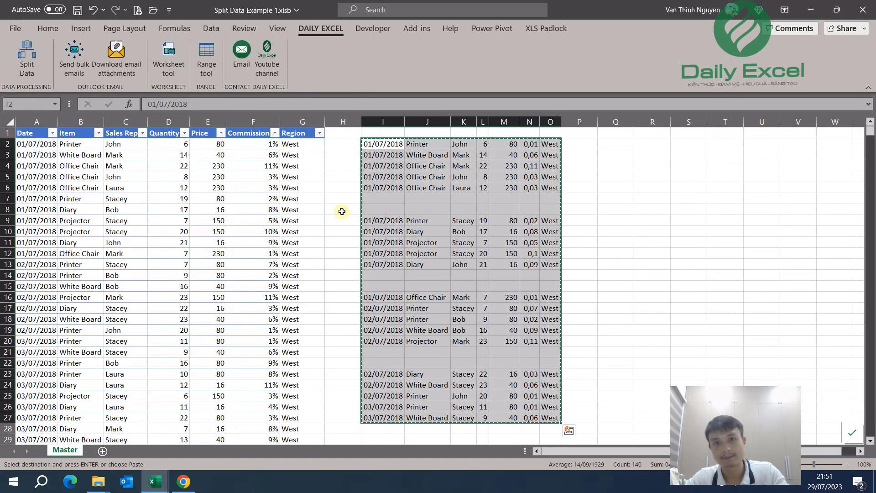
{"action": "key", "text": "alt+Tab"}
{"action": "key", "text": "ctrl+v"}
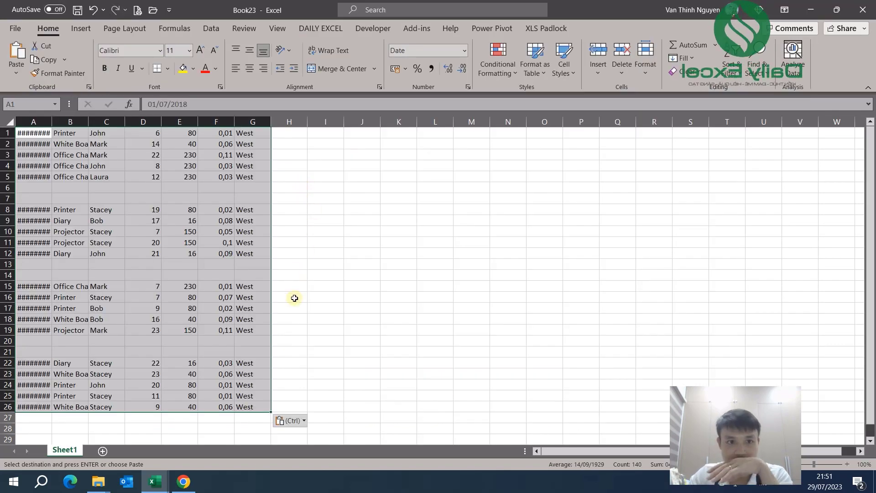
{"action": "left_click", "coordinate": [290, 420]}
{"action": "left_click", "coordinate": [300, 333]}
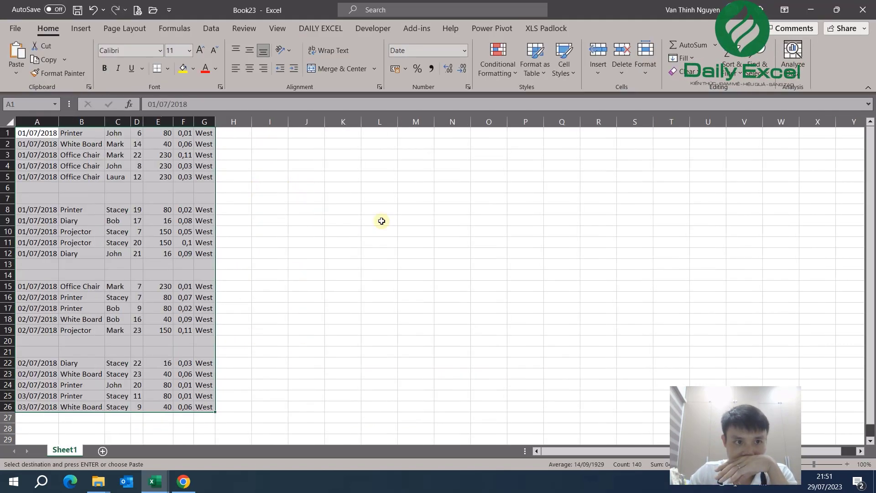
Select the blank cells in A1:A26 with Go To Special > Blanks
{"action": "left_click", "coordinate": [380, 209]}
{"action": "left_click_drag", "start_coordinate": [41, 133], "coordinate": [39, 406]}
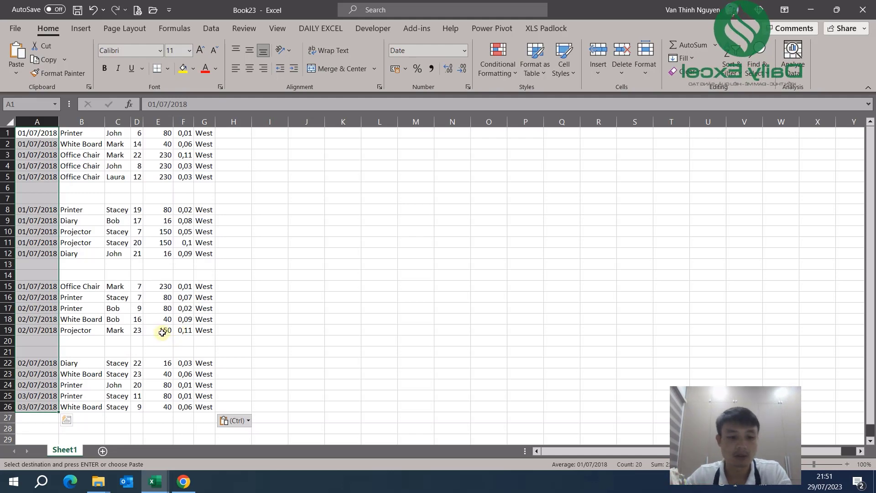
{"action": "key", "text": "ctrl+g"}
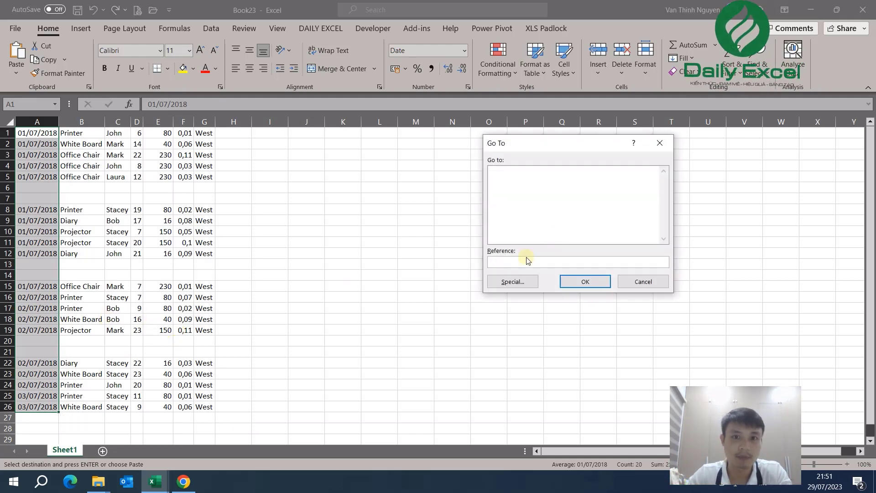
{"action": "left_click", "coordinate": [509, 283]}
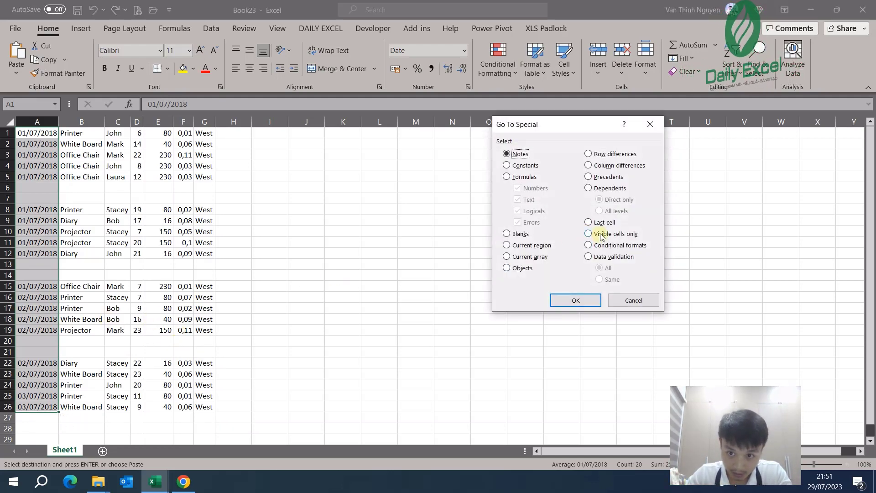
{"action": "left_click", "coordinate": [518, 235]}
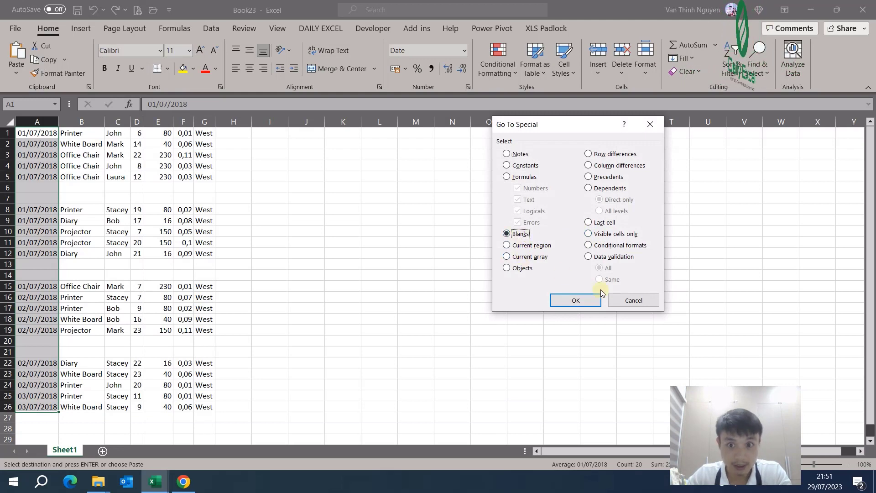
{"action": "left_click", "coordinate": [575, 300]}
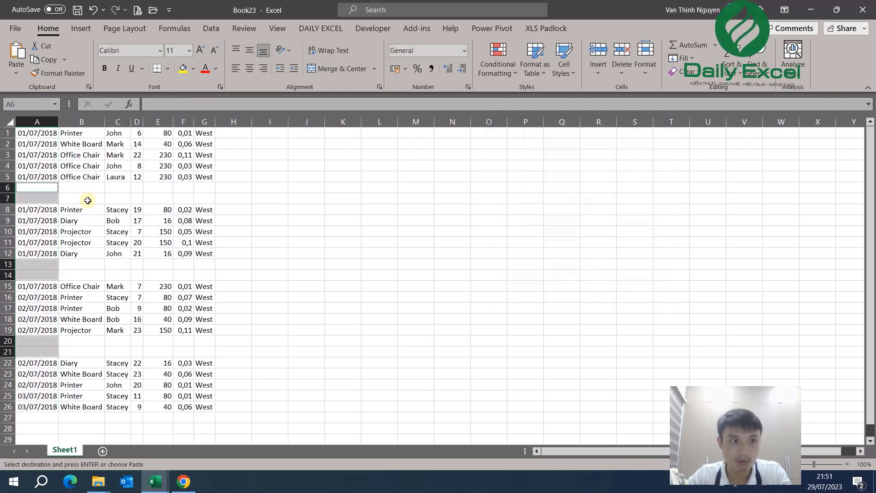
Delete the entire rows of those blank cells and select the cleaned data A1:G20
{"action": "right_click", "coordinate": [44, 200]}
{"action": "left_click", "coordinate": [85, 220]}
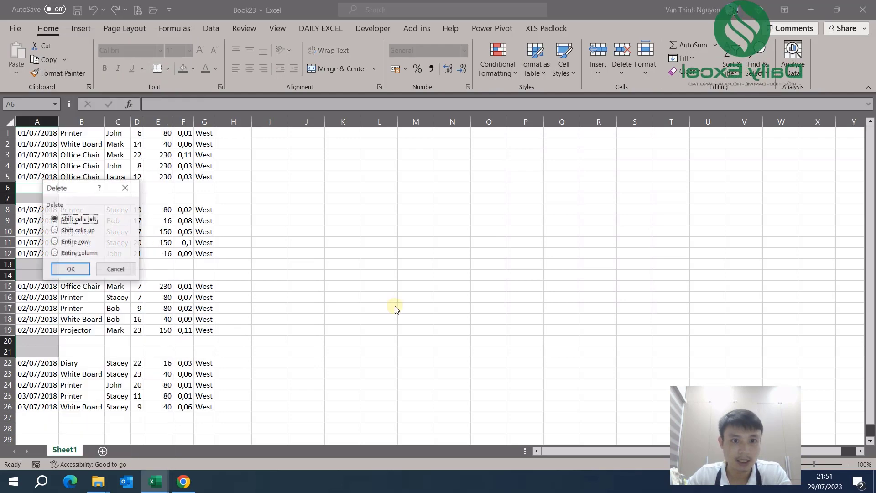
{"action": "left_click", "coordinate": [82, 242]}
{"action": "left_click", "coordinate": [73, 270]}
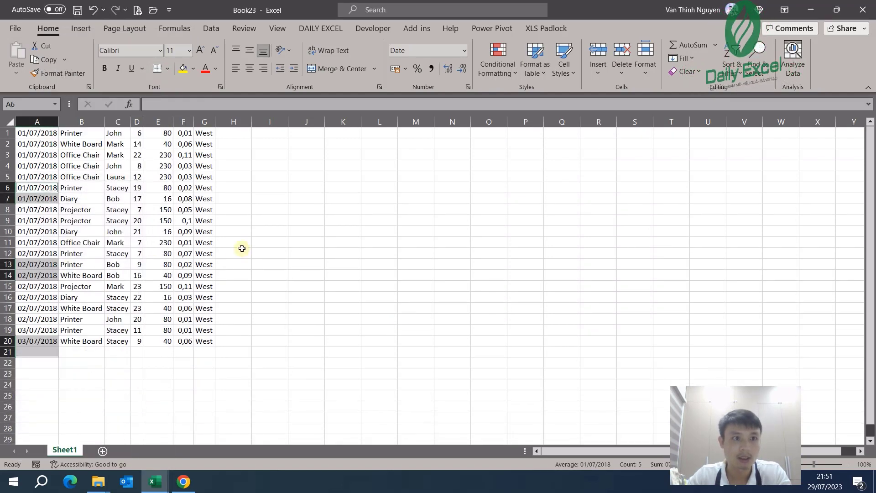
{"action": "left_click", "coordinate": [241, 253]}
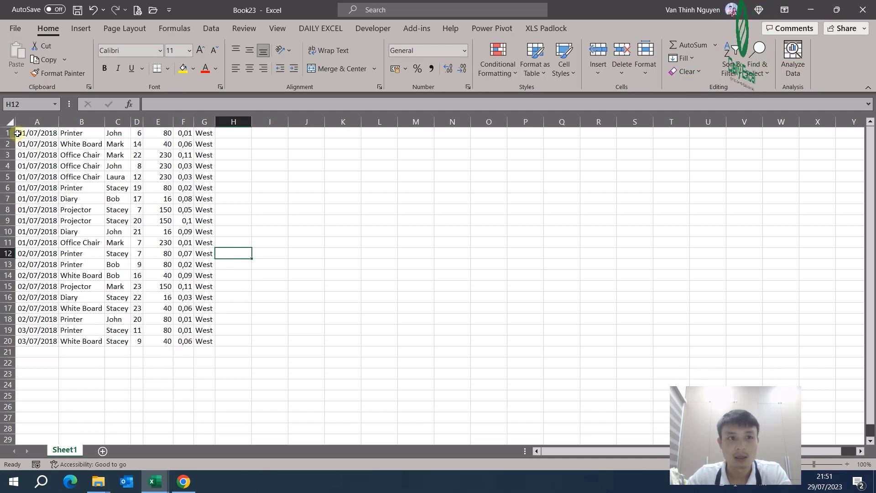
{"action": "left_click_drag", "start_coordinate": [16, 134], "coordinate": [204, 336]}
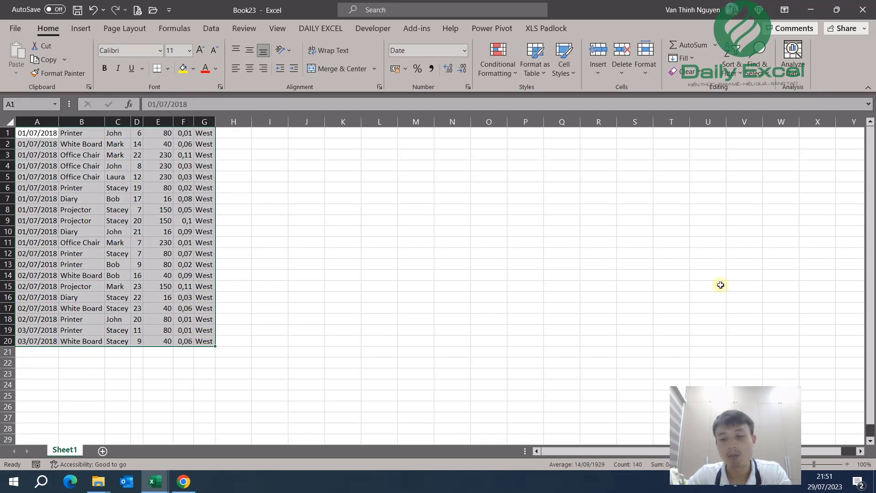
Close Book23 without saving and select the data block starting at I2 on the Master sheet
{"action": "left_click", "coordinate": [862, 10]}
{"action": "left_click", "coordinate": [484, 303]}
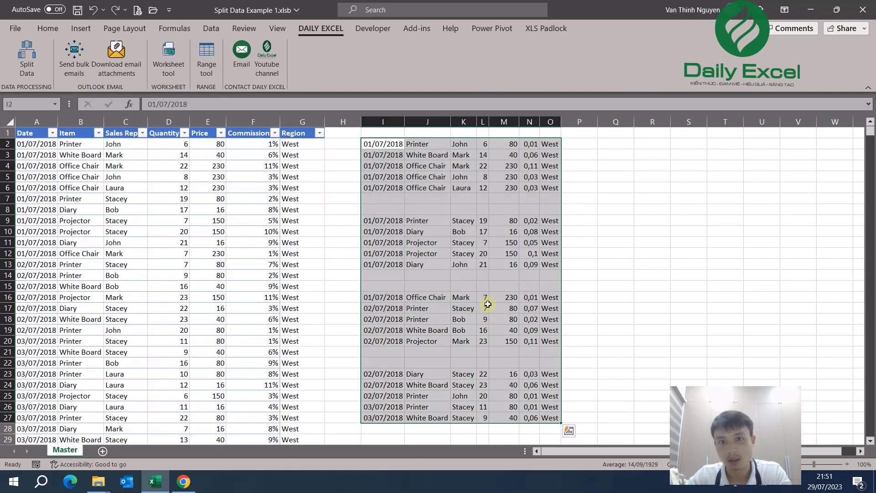
{"action": "left_click", "coordinate": [460, 176]}
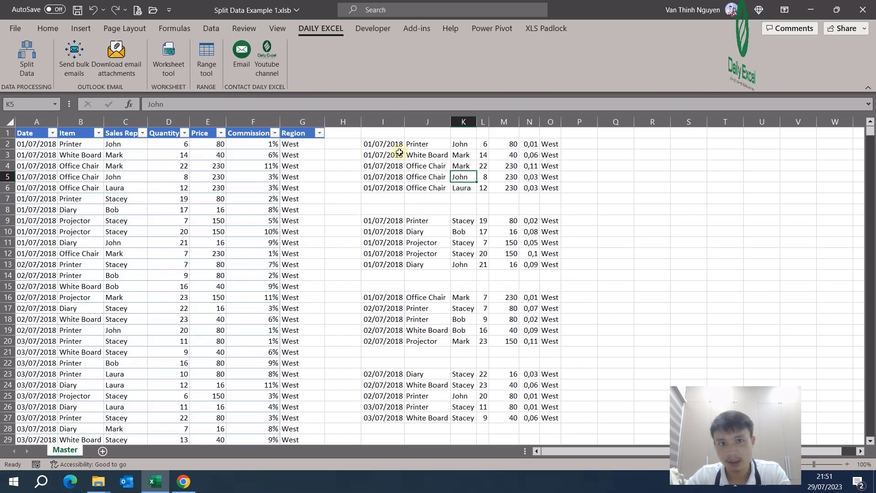
{"action": "left_click_drag", "start_coordinate": [383, 144], "coordinate": [552, 416]}
{"action": "scroll", "coordinate": [561, 319], "scroll_direction": "down", "scroll_amount": 5}
{"action": "scroll", "coordinate": [561, 307], "scroll_direction": "up", "scroll_amount": 4}
{"action": "scroll", "coordinate": [570, 283], "scroll_direction": "up", "scroll_amount": 1}
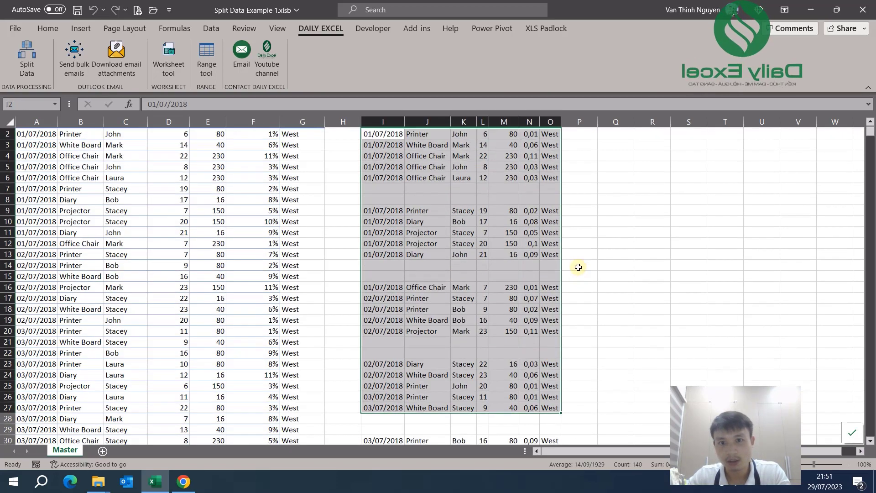
{"action": "left_click", "coordinate": [678, 210]}
Select the copied data from I2 down to row 30
{"action": "scroll", "coordinate": [670, 294], "scroll_direction": "down", "scroll_amount": 5}
{"action": "scroll", "coordinate": [670, 294], "scroll_direction": "up", "scroll_amount": 5}
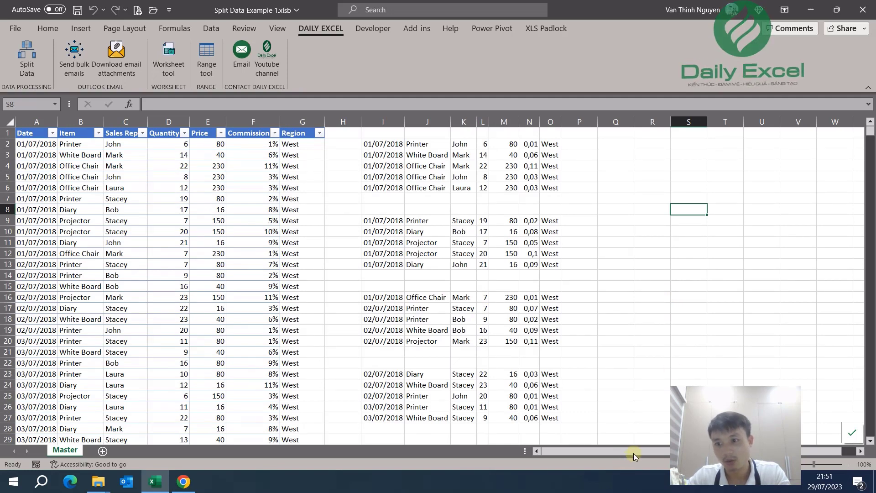
{"action": "left_click_drag", "start_coordinate": [643, 451], "coordinate": [680, 452]}
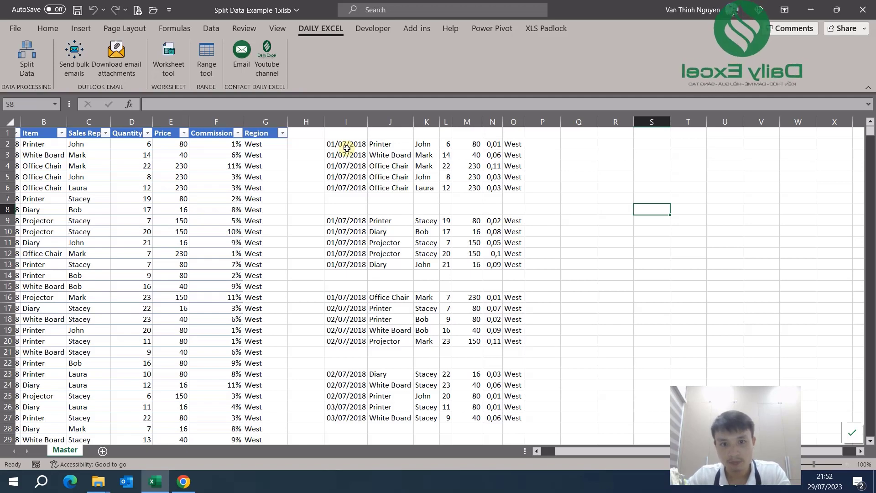
{"action": "scroll", "coordinate": [361, 192], "scroll_direction": "down", "scroll_amount": 4}
{"action": "scroll", "coordinate": [402, 251], "scroll_direction": "up", "scroll_amount": 4}
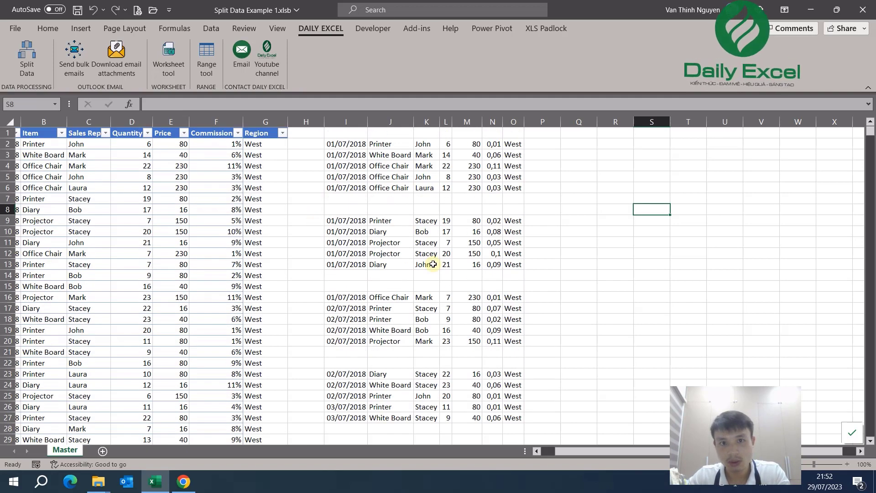
{"action": "scroll", "coordinate": [432, 264], "scroll_direction": "down", "scroll_amount": 1}
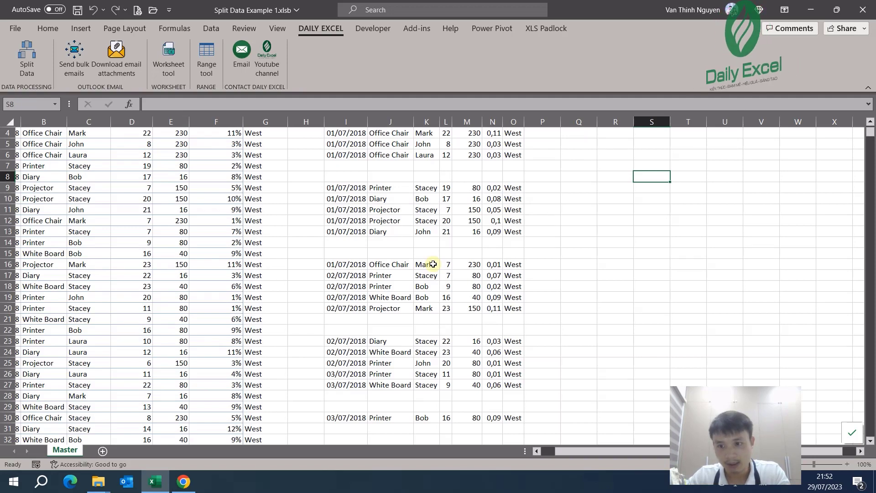
{"action": "scroll", "coordinate": [433, 264], "scroll_direction": "up", "scroll_amount": 1}
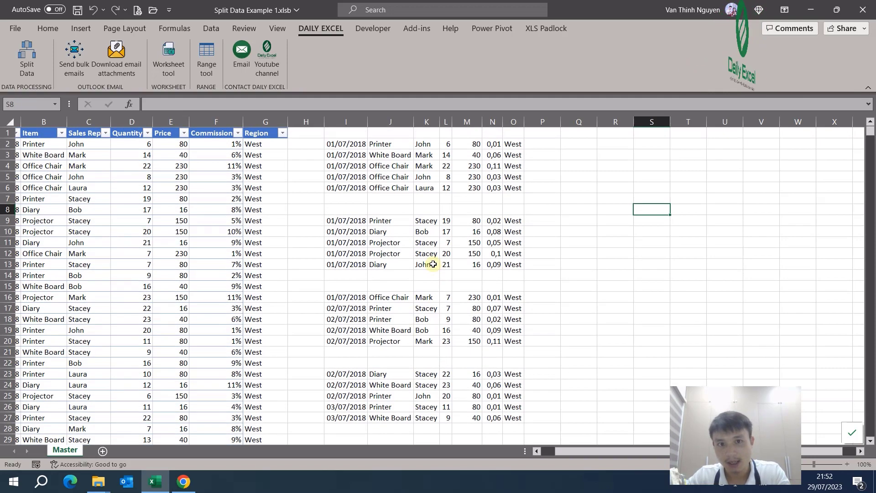
{"action": "left_click_drag", "start_coordinate": [354, 144], "coordinate": [390, 143]}
{"action": "left_click_drag", "start_coordinate": [490, 161], "coordinate": [511, 426]}
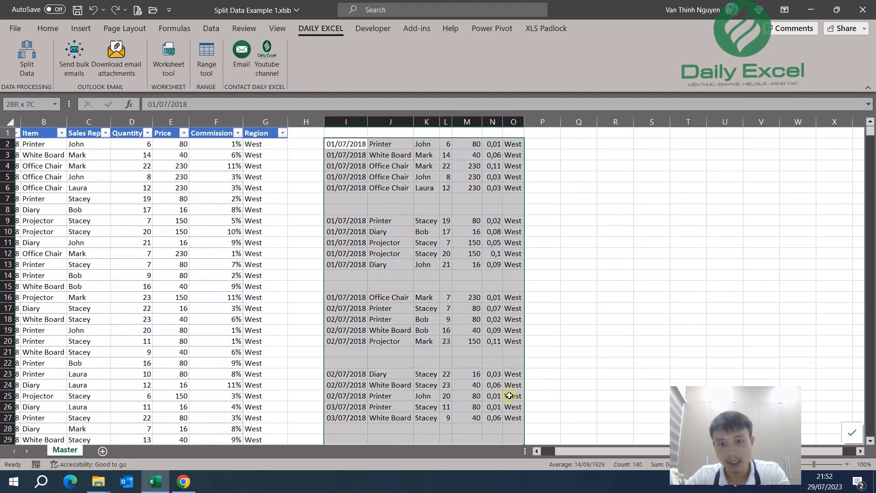
{"action": "scroll", "coordinate": [511, 425], "scroll_direction": "down", "scroll_amount": 4}
{"action": "left_click", "coordinate": [512, 319]}
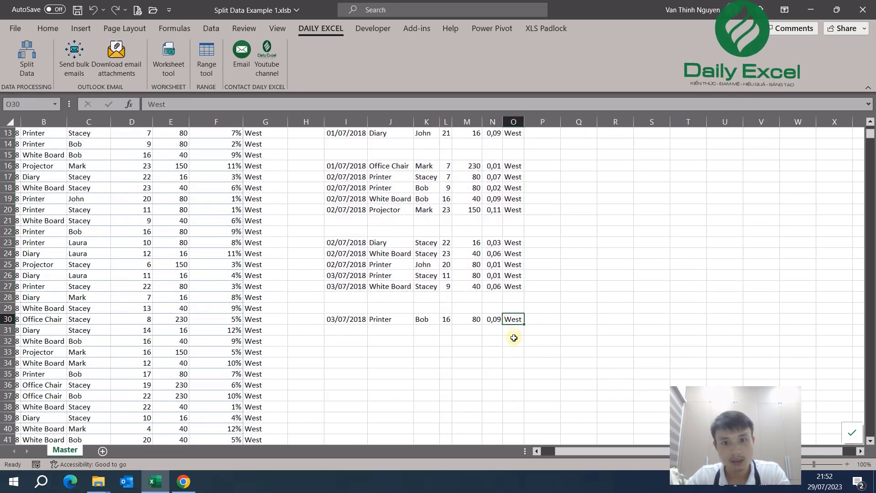
{"action": "scroll", "coordinate": [513, 337], "scroll_direction": "up", "scroll_amount": 4}
{"action": "mouse_move", "coordinate": [351, 144]}
{"action": "left_mouse_down"}
{"action": "mouse_move", "coordinate": [518, 160]}
{"action": "mouse_move", "coordinate": [511, 346]}
{"action": "left_mouse_up"}
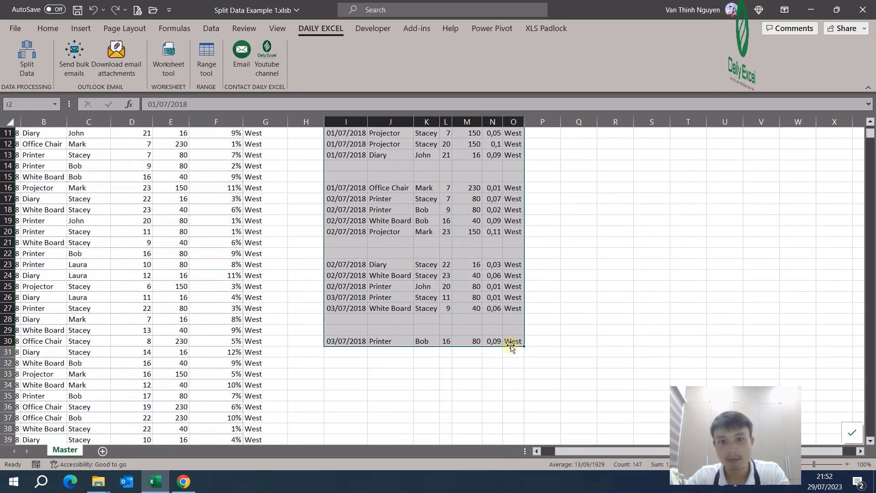
{"action": "scroll", "coordinate": [447, 371], "scroll_direction": "up", "scroll_amount": 3}
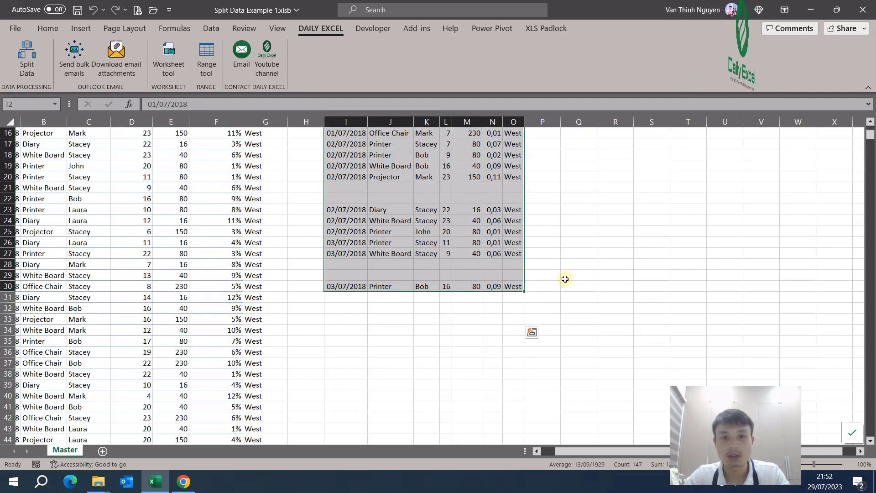
Recheck the final rows I27:O30, then launch the Daily Excel Rows Tool
{"action": "left_click_drag", "start_coordinate": [350, 144], "coordinate": [516, 429]}
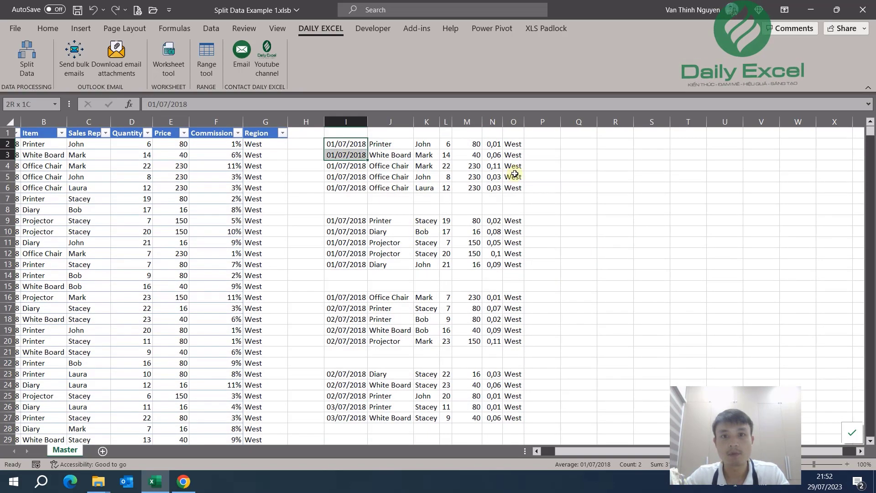
{"action": "scroll", "coordinate": [473, 395], "scroll_direction": "down", "scroll_amount": 4}
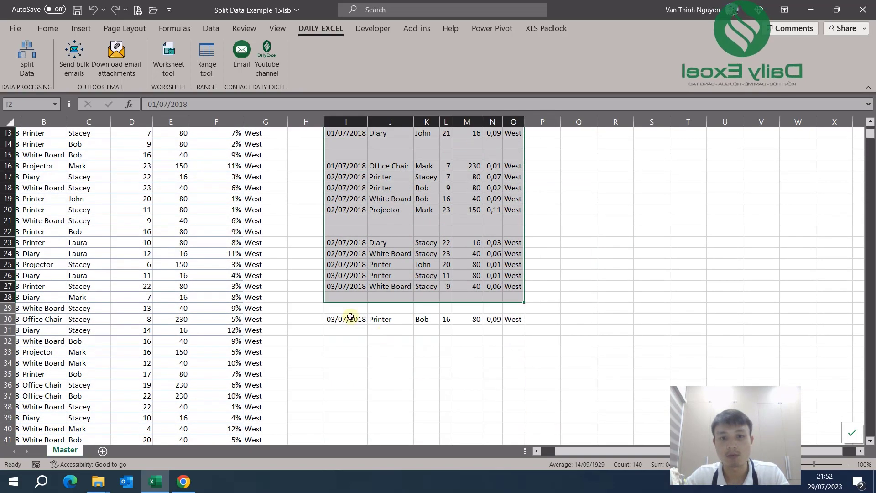
{"action": "left_click_drag", "start_coordinate": [348, 319], "coordinate": [506, 286]}
{"action": "scroll", "coordinate": [470, 279], "scroll_direction": "up", "scroll_amount": 4}
{"action": "left_click", "coordinate": [466, 220]}
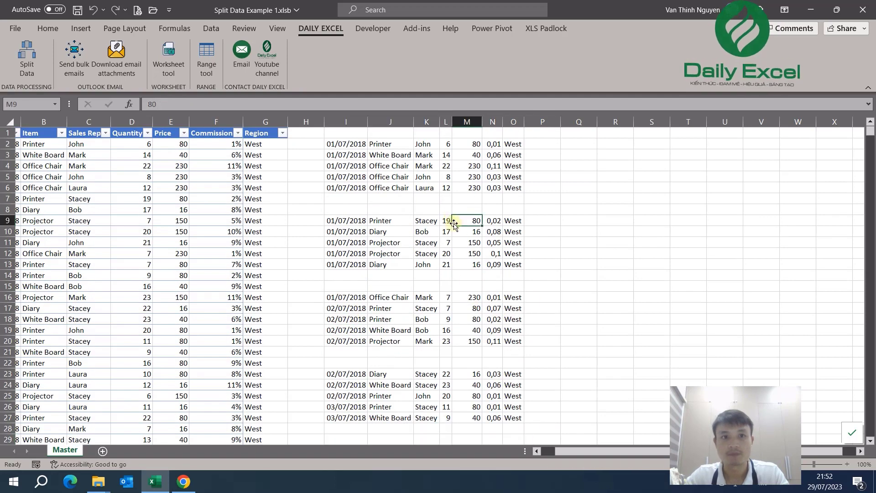
{"action": "left_click", "coordinate": [206, 60]}
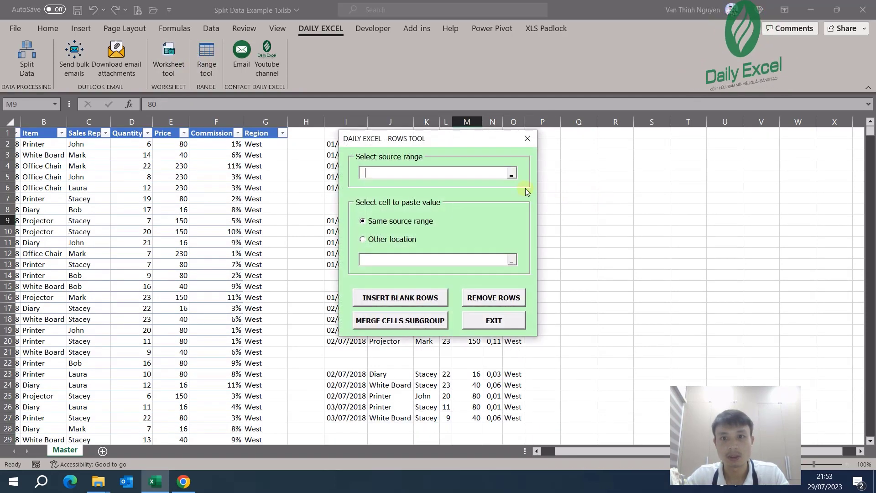
Set the Rows Tool source range to I2:O30
{"action": "left_click", "coordinate": [513, 173]}
{"action": "left_click", "coordinate": [348, 144]}
{"action": "scroll", "coordinate": [534, 267], "scroll_direction": "down", "scroll_amount": 5}
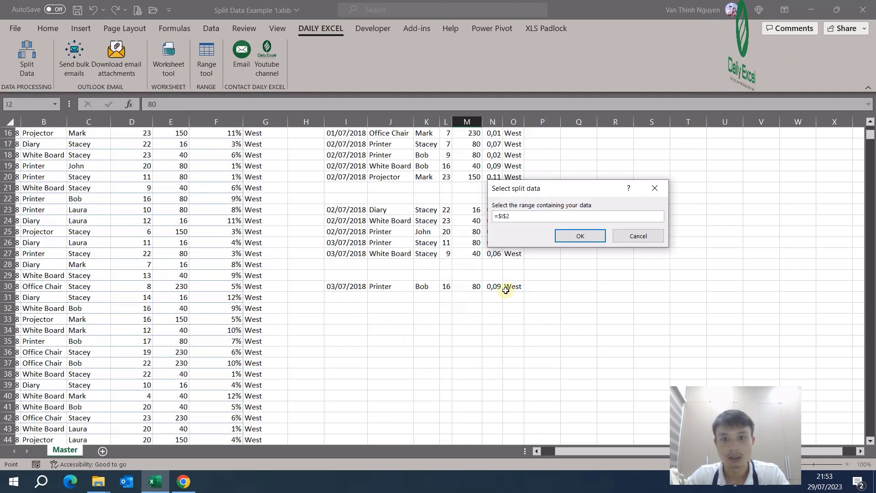
{"action": "left_click_drag", "start_coordinate": [534, 268], "coordinate": [512, 294]}
{"action": "scroll", "coordinate": [512, 295], "scroll_direction": "up", "scroll_amount": 5}
{"action": "left_click", "coordinate": [587, 235]}
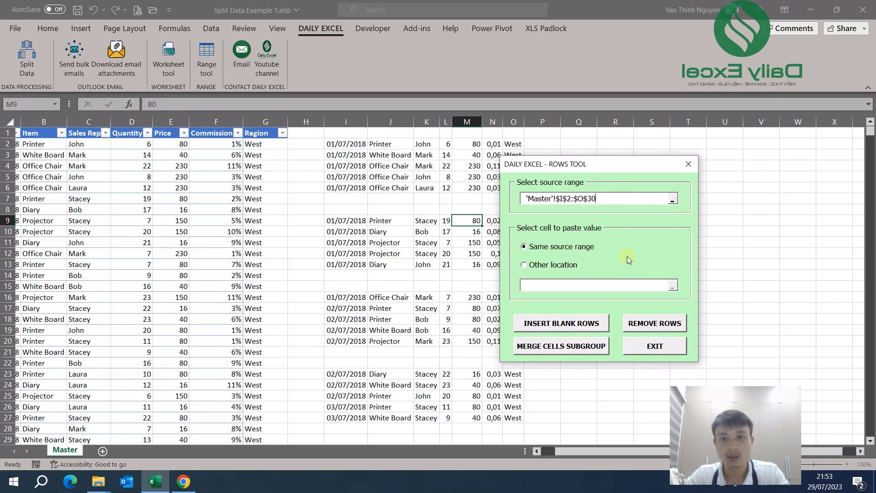
Send the results to another location starting at cell Q2
{"action": "left_click_drag", "start_coordinate": [600, 171], "coordinate": [662, 166]}
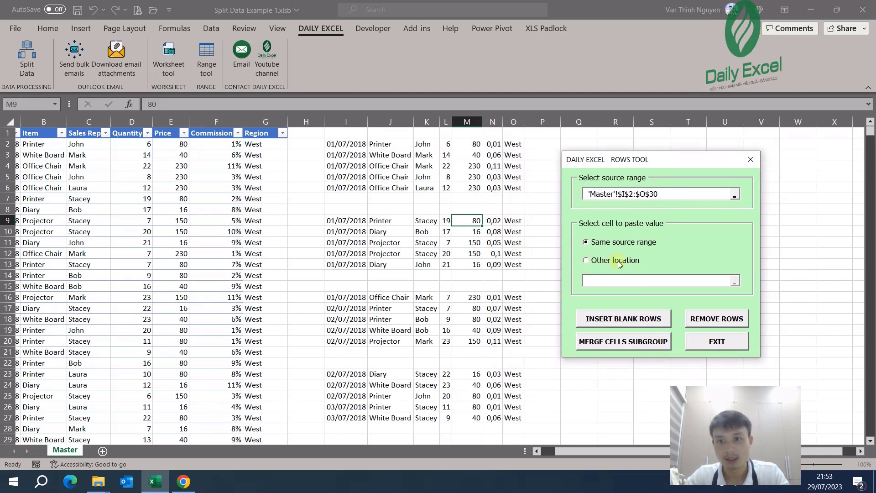
{"action": "left_click", "coordinate": [600, 261]}
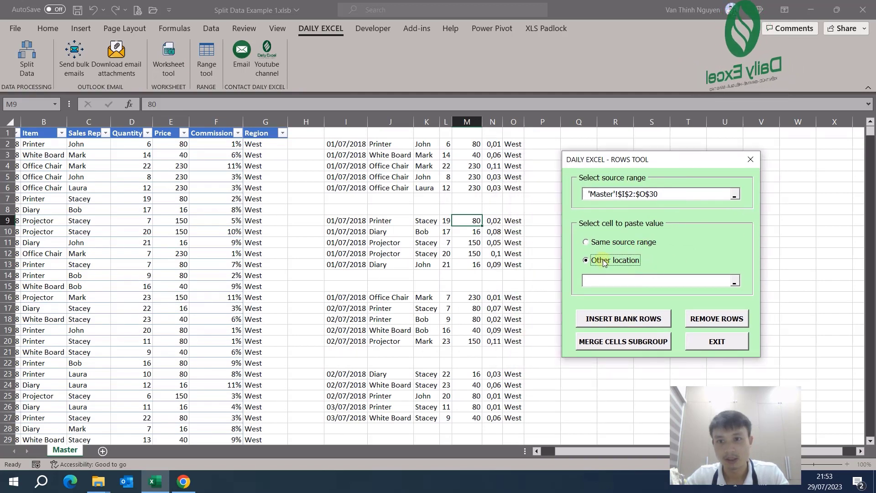
{"action": "left_click", "coordinate": [734, 282]}
{"action": "left_click", "coordinate": [587, 145]}
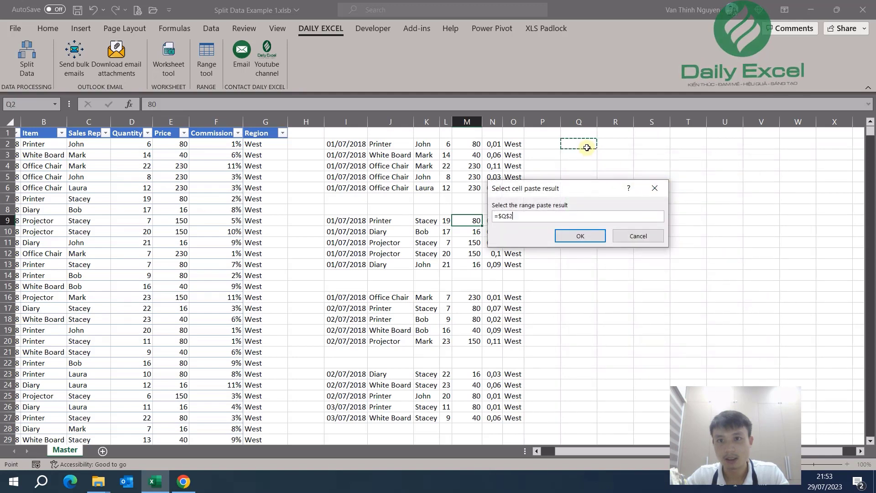
{"action": "left_click", "coordinate": [590, 232]}
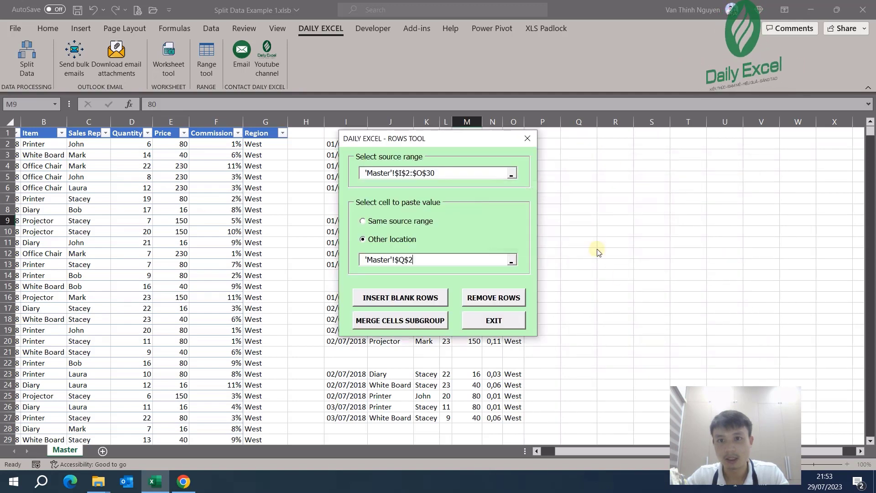
Run Remove Rows with index column 1 and an empty delimiter
{"action": "left_click", "coordinate": [496, 299]}
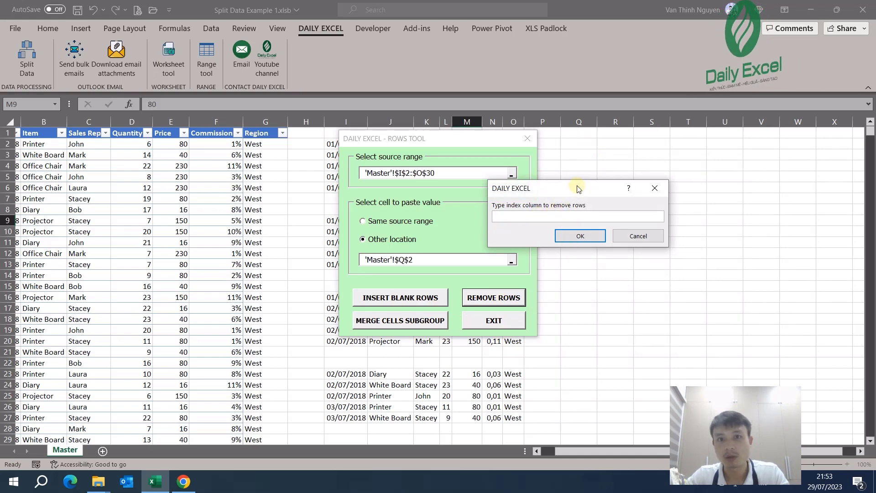
{"action": "left_click_drag", "start_coordinate": [582, 191], "coordinate": [634, 191]}
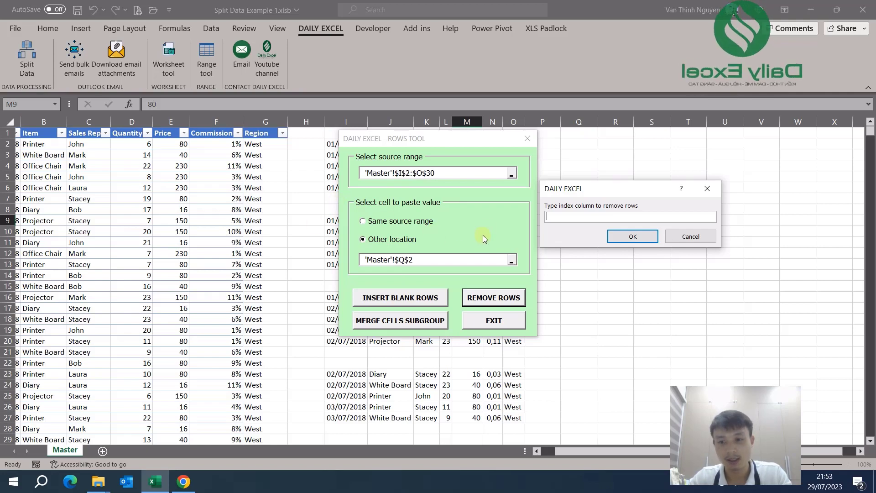
{"action": "type", "text": "1"}
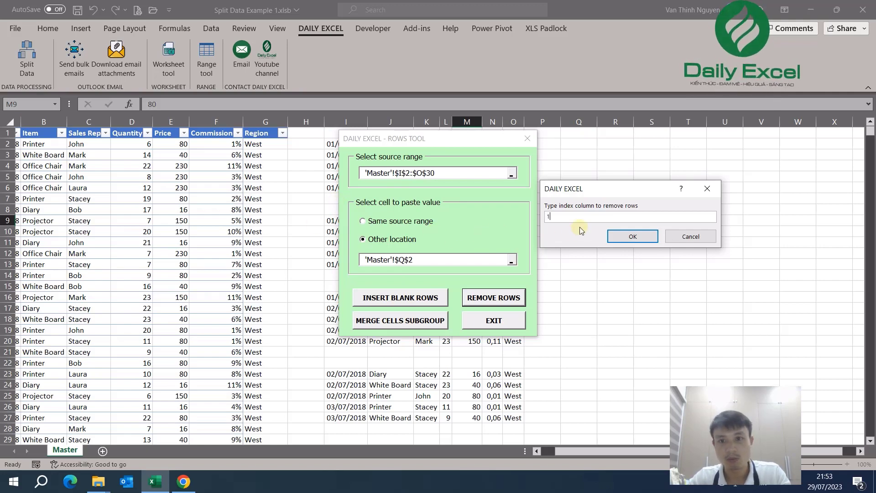
{"action": "left_click", "coordinate": [635, 236]}
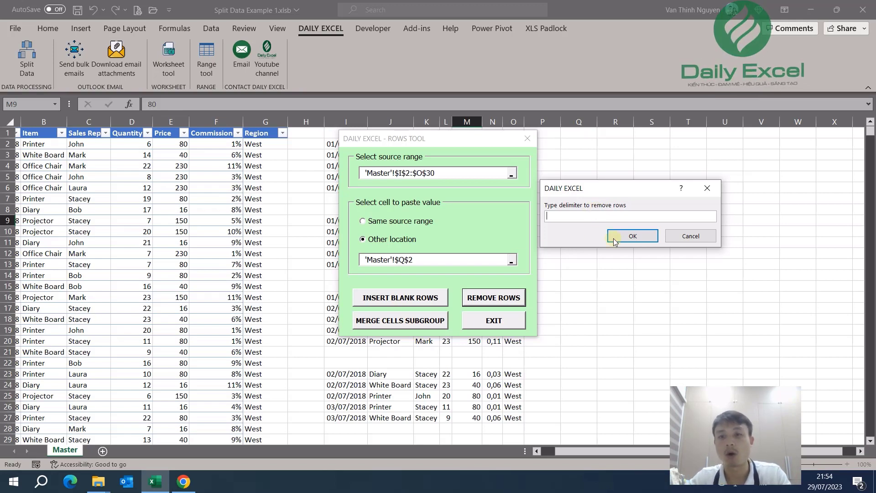
{"action": "left_click", "coordinate": [631, 237]}
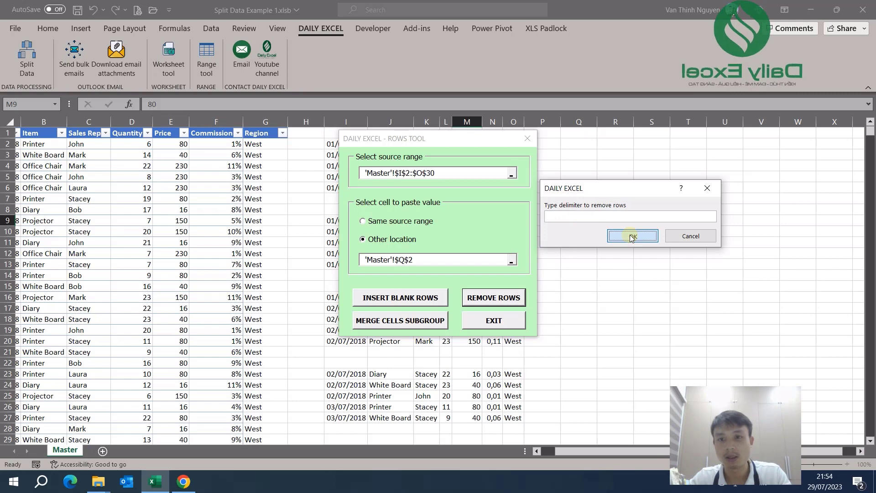
Close the Rows Tool and autofit column Q so the copied dates show
{"action": "left_click", "coordinate": [446, 281]}
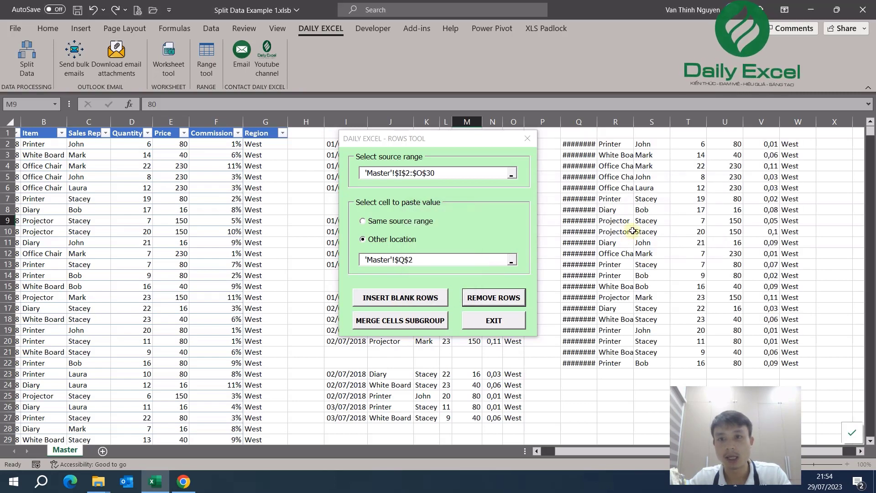
{"action": "left_click", "coordinate": [479, 324]}
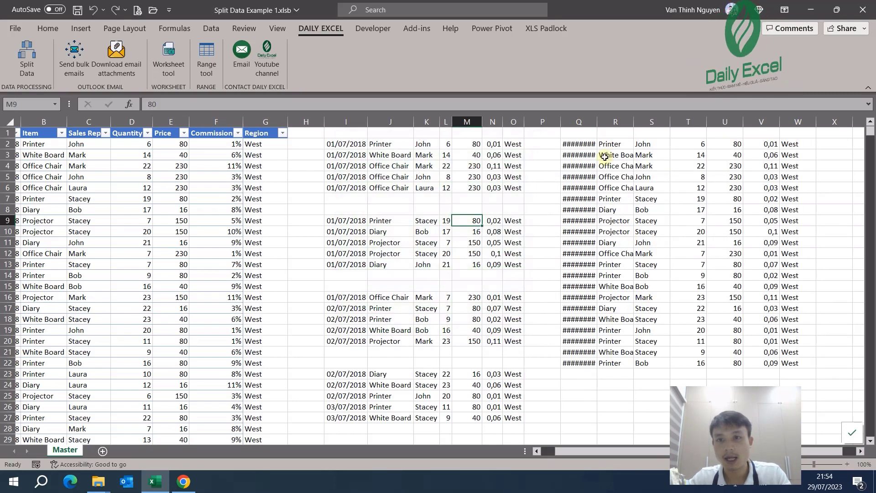
{"action": "left_click_drag", "start_coordinate": [579, 143], "coordinate": [794, 363]}
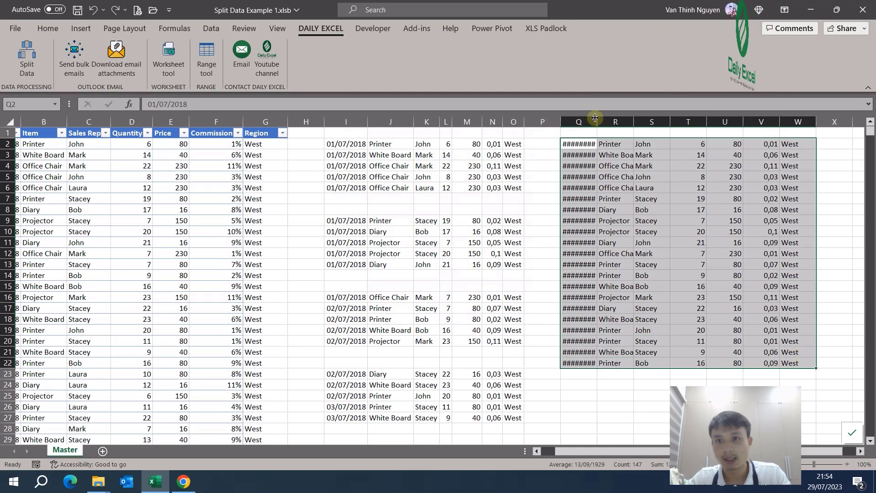
{"action": "double_click", "coordinate": [595, 119]}
{"action": "left_click", "coordinate": [684, 187]}
Compare with the original table, then clear the copied rows in Q2:W22
{"action": "left_click", "coordinate": [581, 151]}
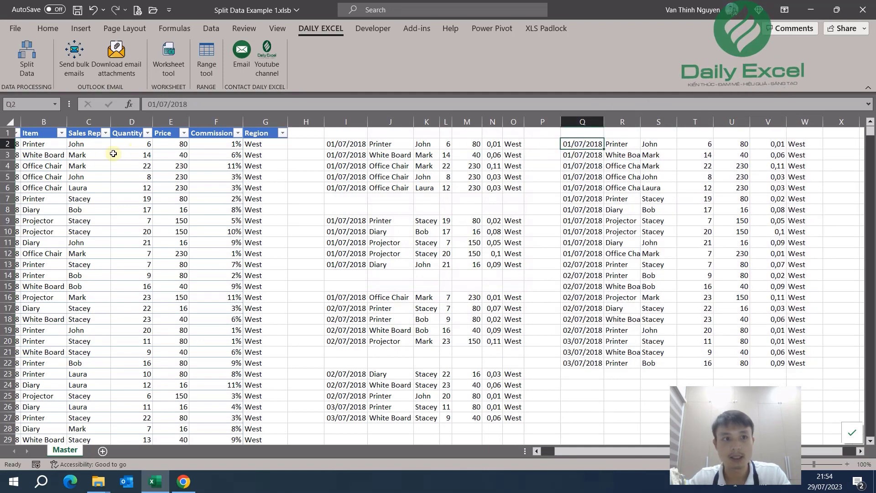
{"action": "left_click", "coordinate": [46, 151]}
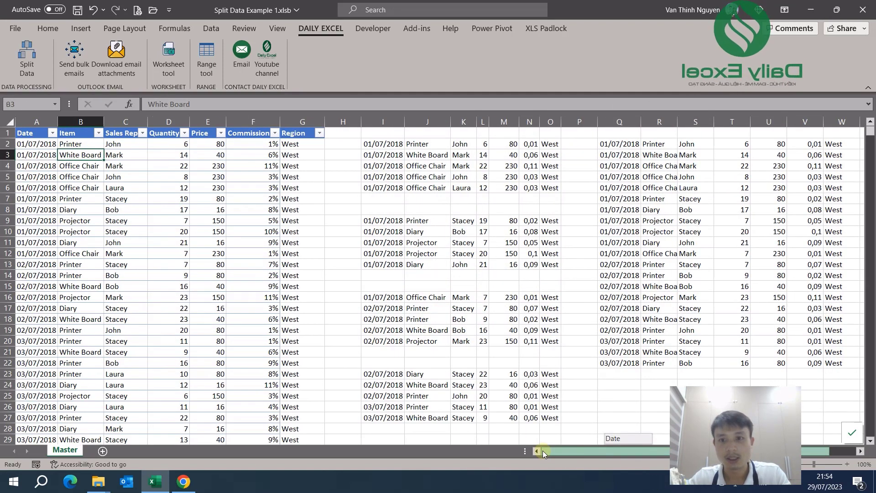
{"action": "left_click", "coordinate": [536, 451]}
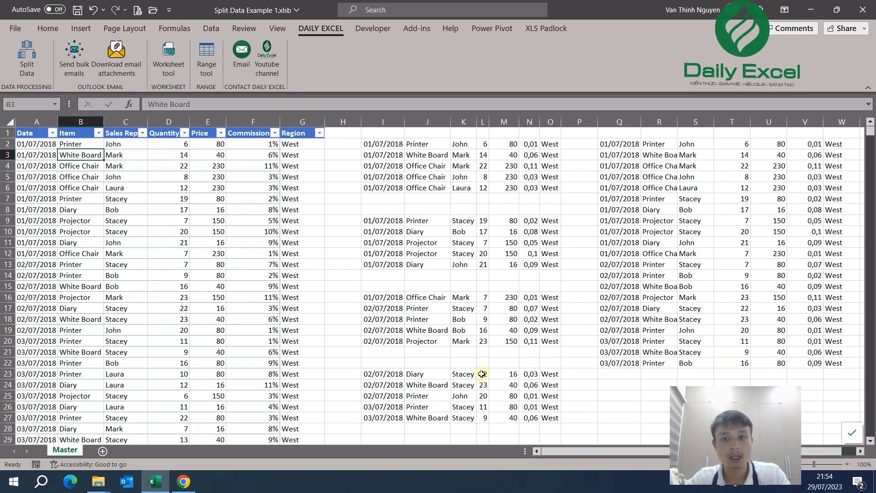
{"action": "left_click_drag", "start_coordinate": [391, 279], "coordinate": [553, 282]}
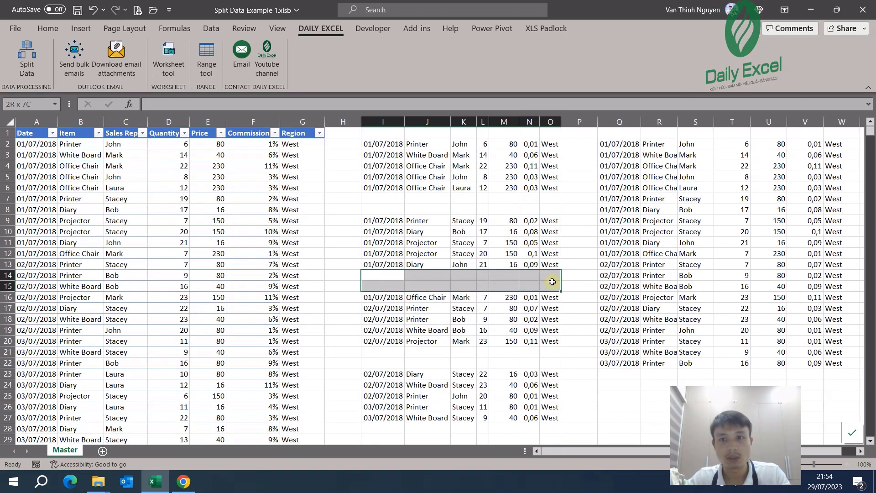
{"action": "left_click", "coordinate": [615, 146]}
{"action": "left_click_drag", "start_coordinate": [616, 147], "coordinate": [835, 360]}
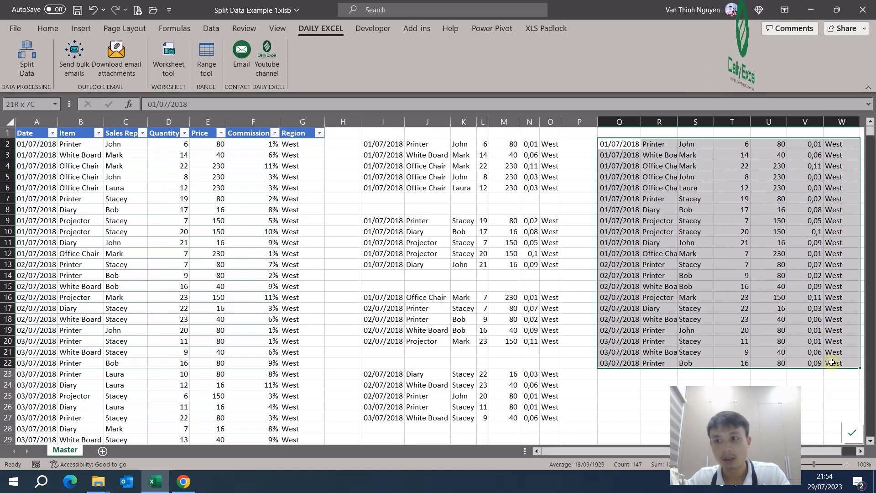
{"action": "key", "text": "Delete"}
{"action": "left_click", "coordinate": [383, 155]}
{"action": "left_click", "coordinate": [427, 253]}
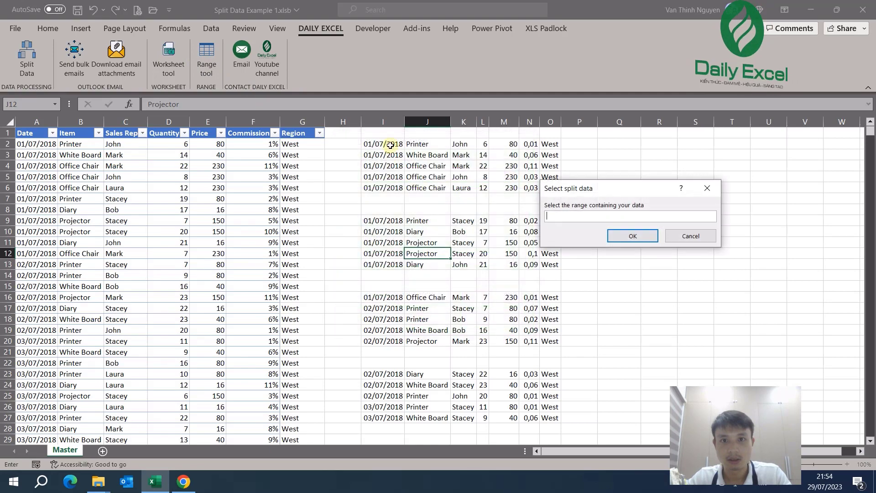
Remove the blank rows from I2:O27 in place, leaving 20 contiguous rows in I2:O21
{"action": "left_click_drag", "start_coordinate": [390, 146], "coordinate": [547, 417]}
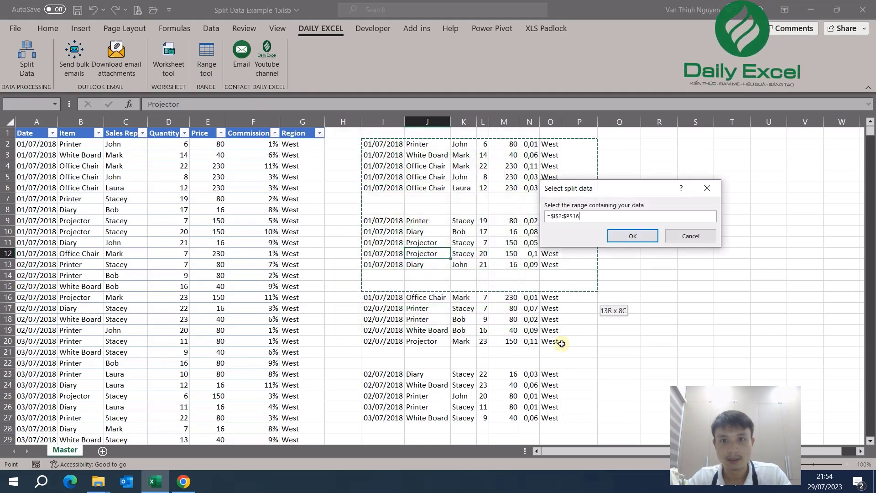
{"action": "left_click", "coordinate": [653, 234]}
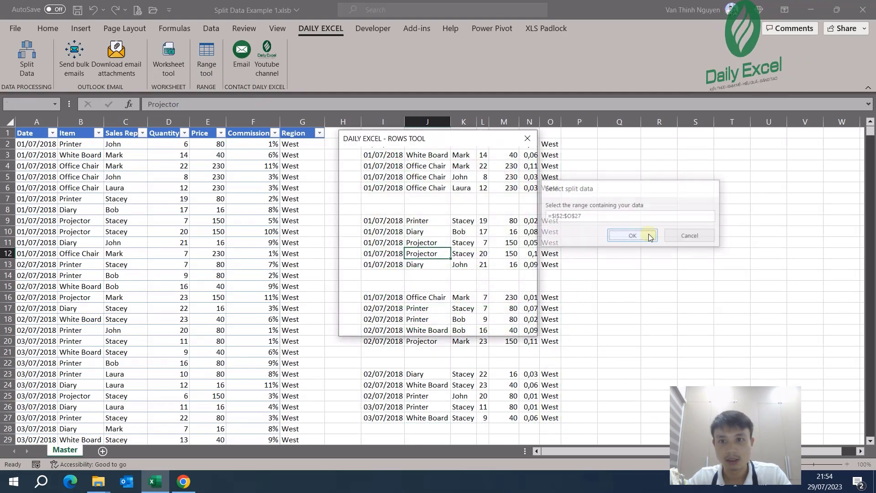
{"action": "left_click", "coordinate": [401, 221]}
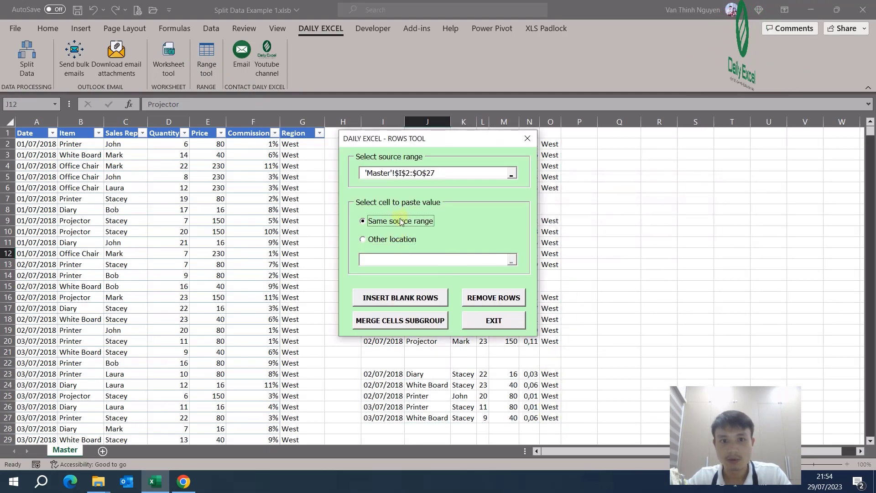
{"action": "left_click", "coordinate": [488, 301]}
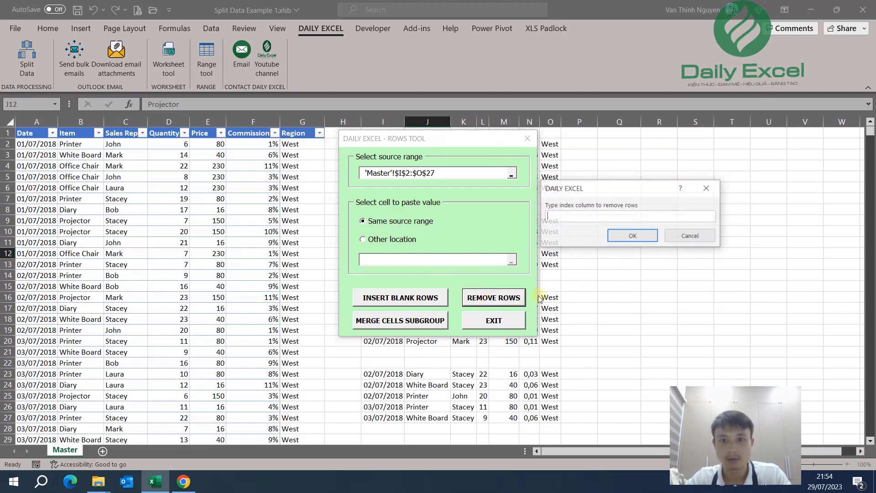
{"action": "type", "text": "1"}
{"action": "left_click", "coordinate": [619, 236]}
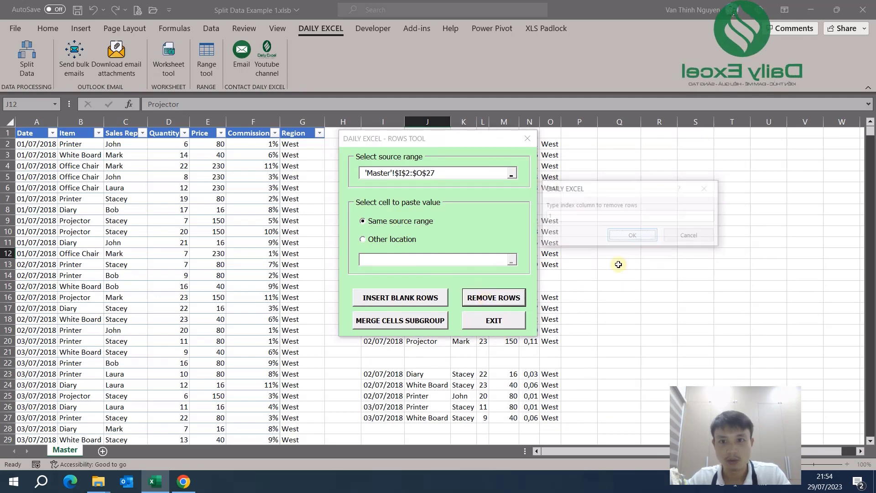
{"action": "left_click", "coordinate": [634, 236]}
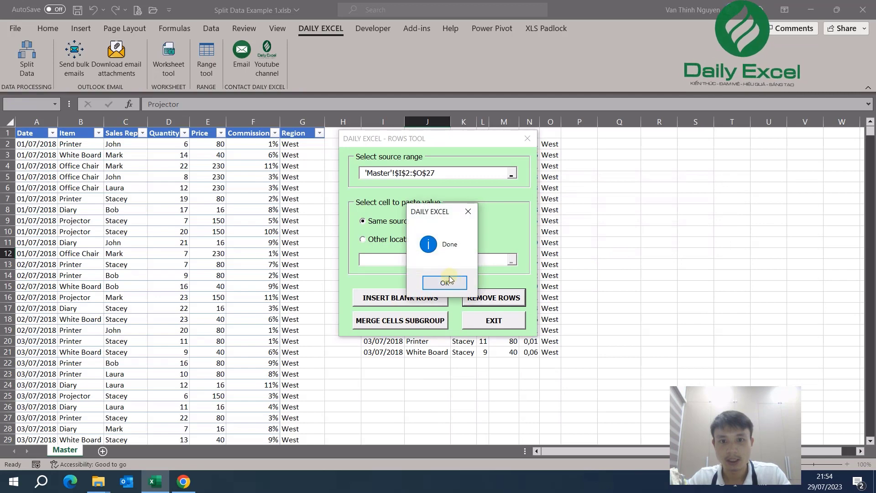
{"action": "left_click", "coordinate": [433, 283]}
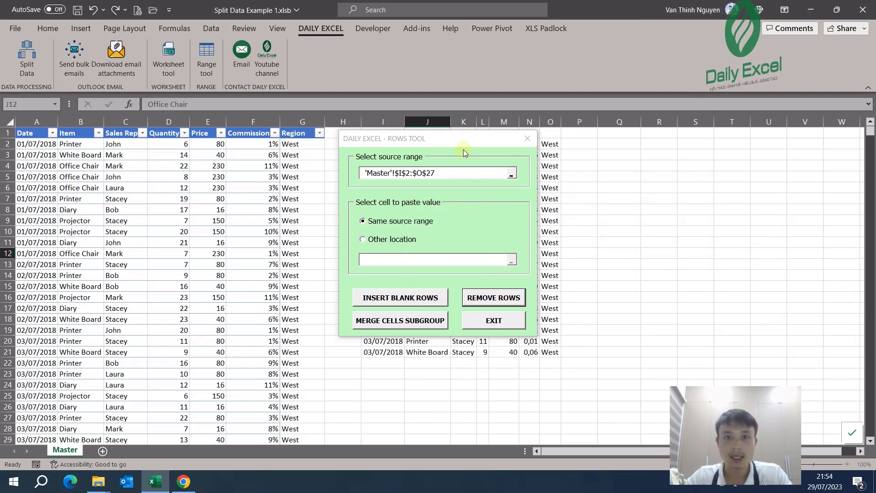
{"action": "left_click_drag", "start_coordinate": [464, 150], "coordinate": [748, 192]}
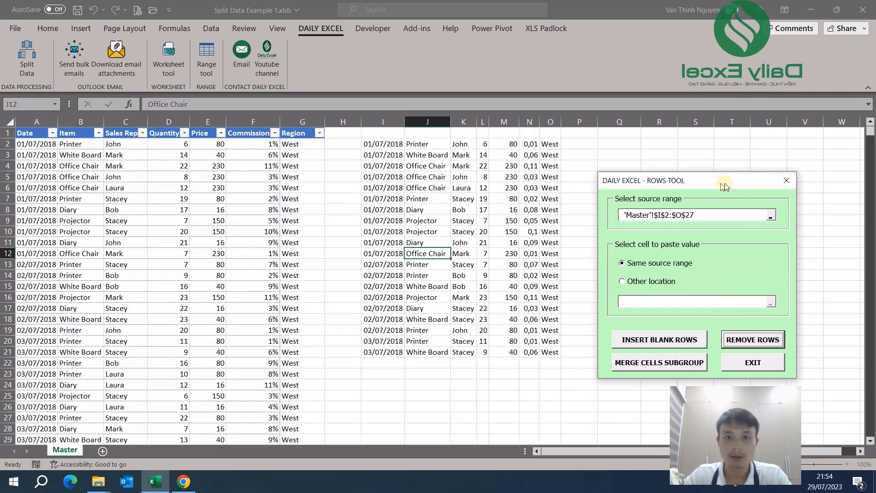
{"action": "left_click", "coordinate": [381, 349]}
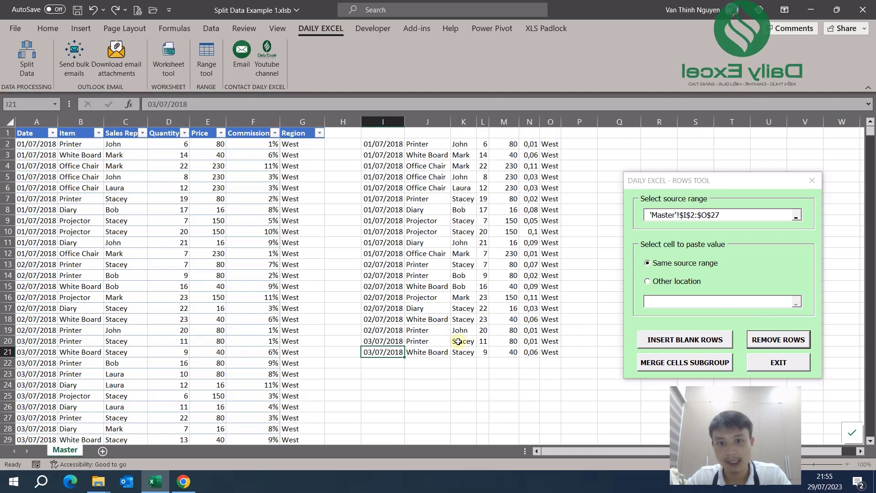
Set the rows tool source to I2:O21 with results sent to cell Q2
{"action": "left_click", "coordinate": [803, 215]}
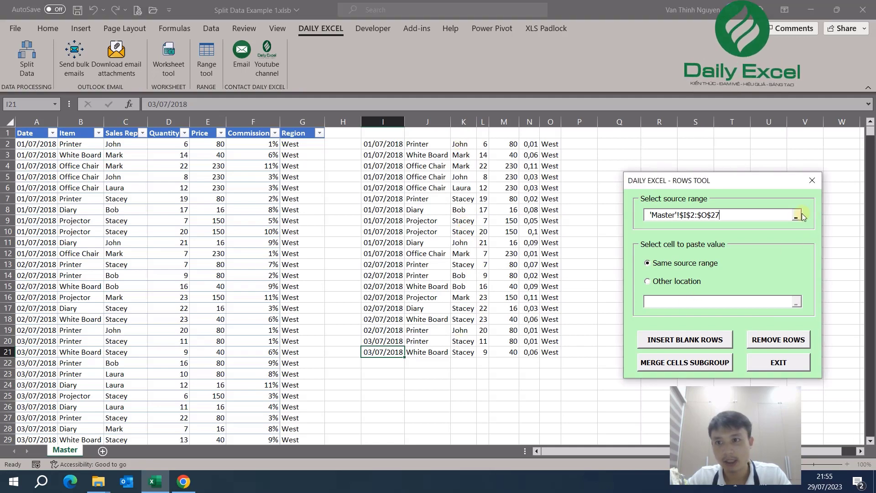
{"action": "mouse_move", "coordinate": [382, 144]}
{"action": "left_mouse_down"}
{"action": "mouse_move", "coordinate": [515, 232]}
{"action": "mouse_move", "coordinate": [554, 353]}
{"action": "left_mouse_up"}
{"action": "left_click", "coordinate": [652, 238]}
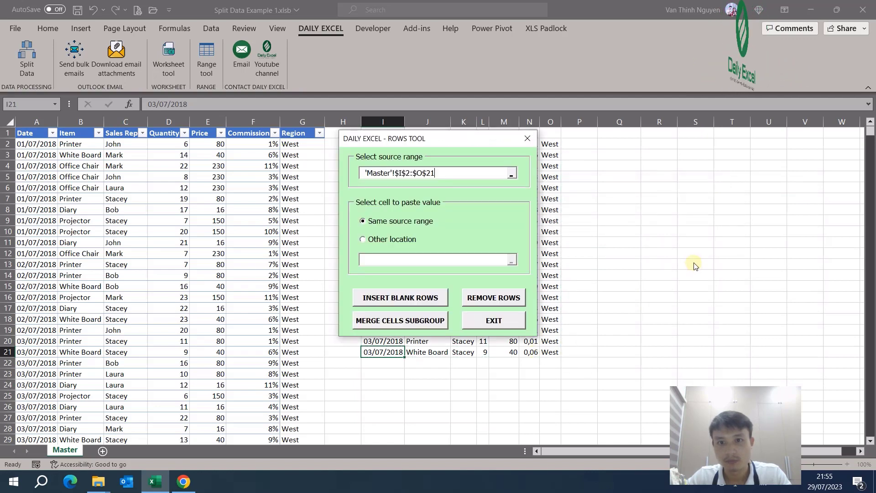
{"action": "left_click", "coordinate": [363, 239]}
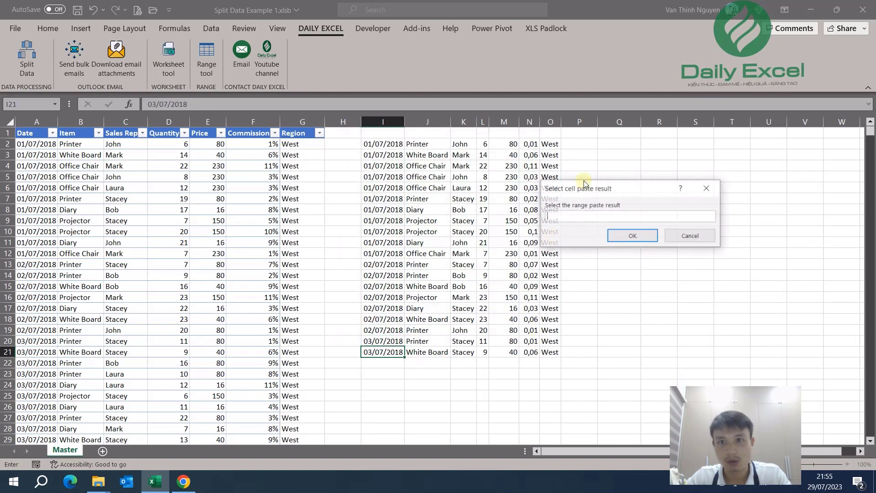
{"action": "left_click", "coordinate": [511, 260]}
{"action": "left_click", "coordinate": [613, 143]}
{"action": "left_click", "coordinate": [641, 235]}
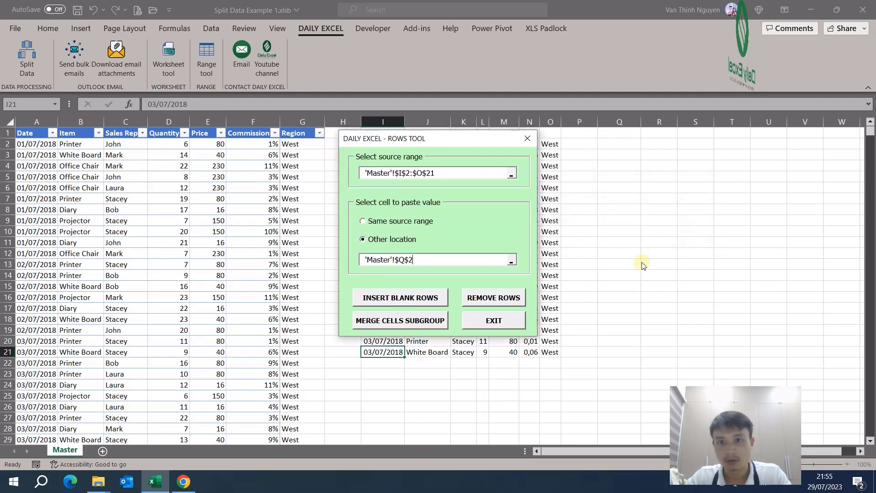
Remove rows for one sales rep, using index column 3 and the rep's name as delimiter
{"action": "left_click", "coordinate": [502, 308]}
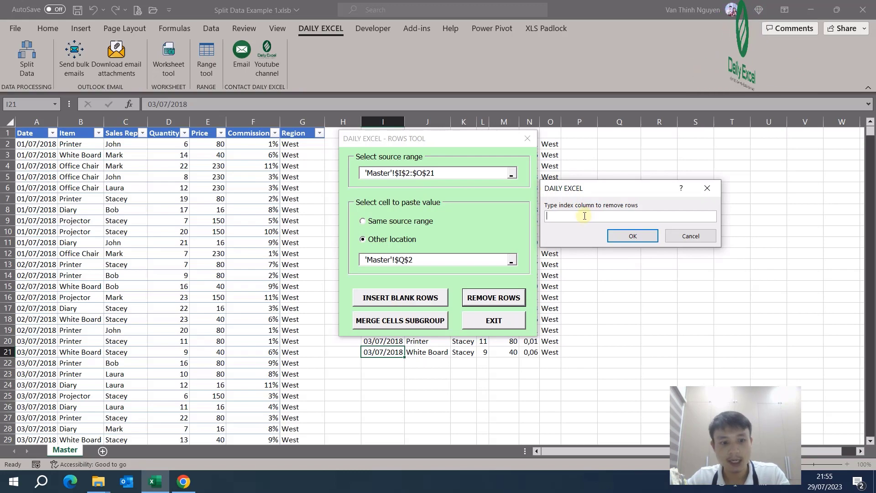
{"action": "type", "text": "3"}
{"action": "left_click", "coordinate": [632, 235]}
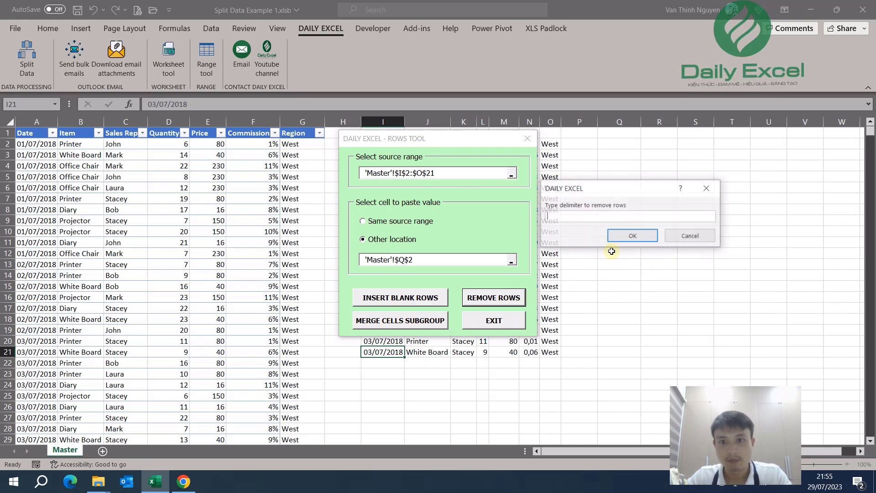
{"action": "type", "text": "stac"}
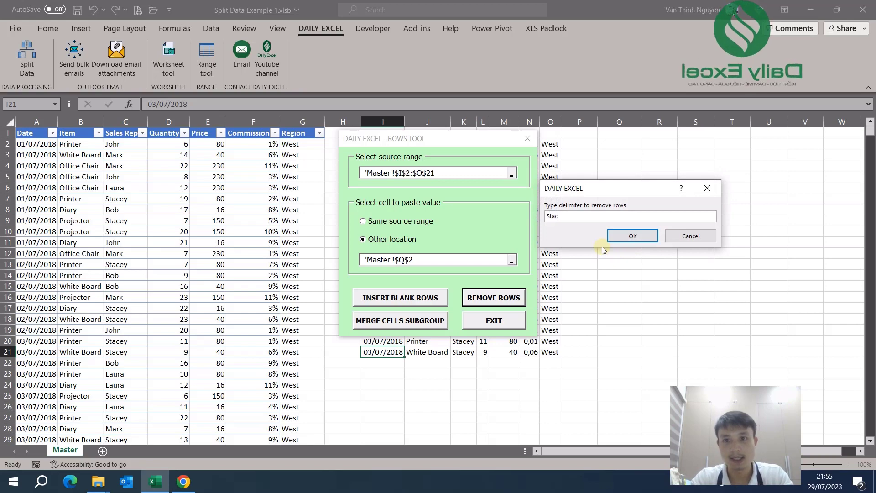
{"action": "type", "text": "ey"}
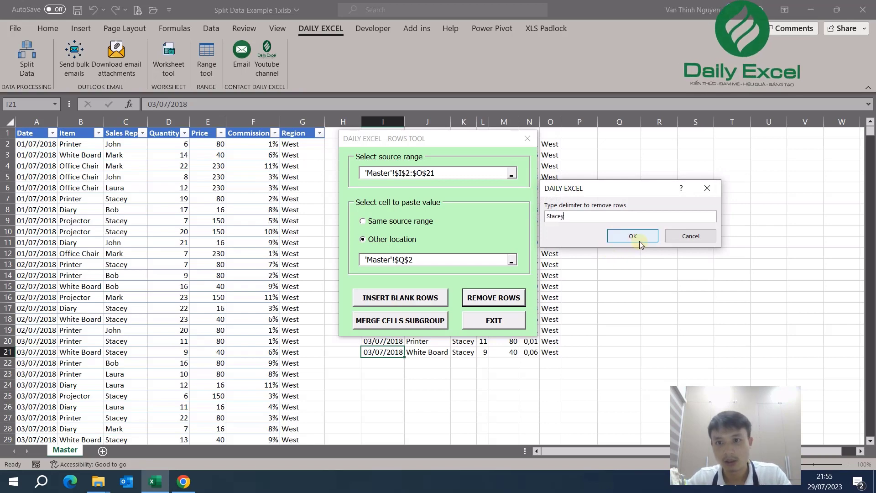
{"action": "left_click", "coordinate": [637, 236]}
{"action": "left_click", "coordinate": [452, 286]}
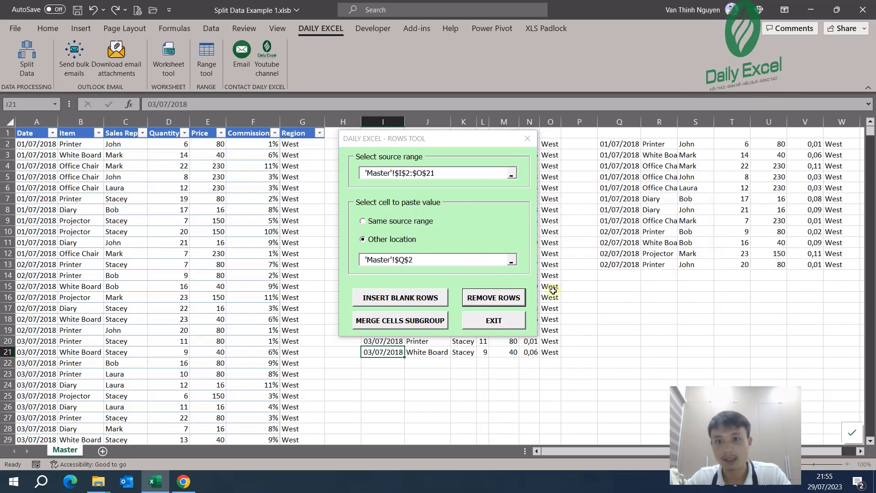
{"action": "left_click", "coordinate": [512, 318]}
{"action": "left_click_drag", "start_coordinate": [688, 144], "coordinate": [697, 270]}
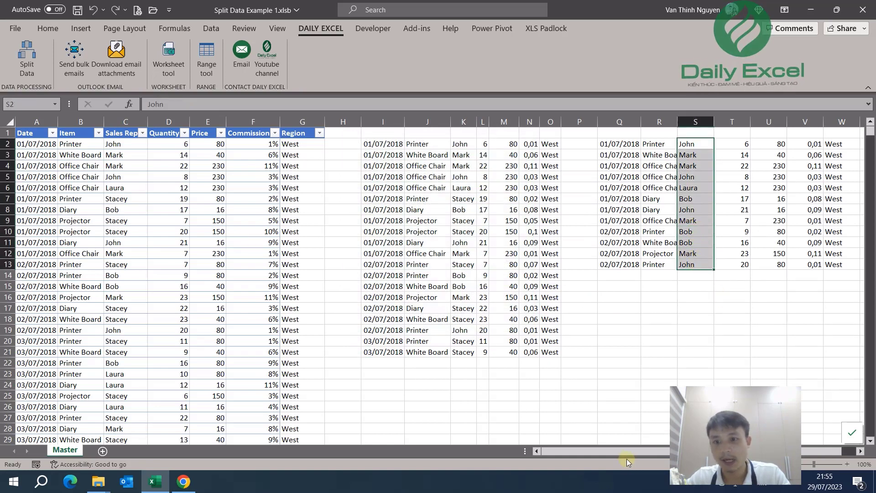
{"action": "left_click_drag", "start_coordinate": [626, 452], "coordinate": [606, 428]}
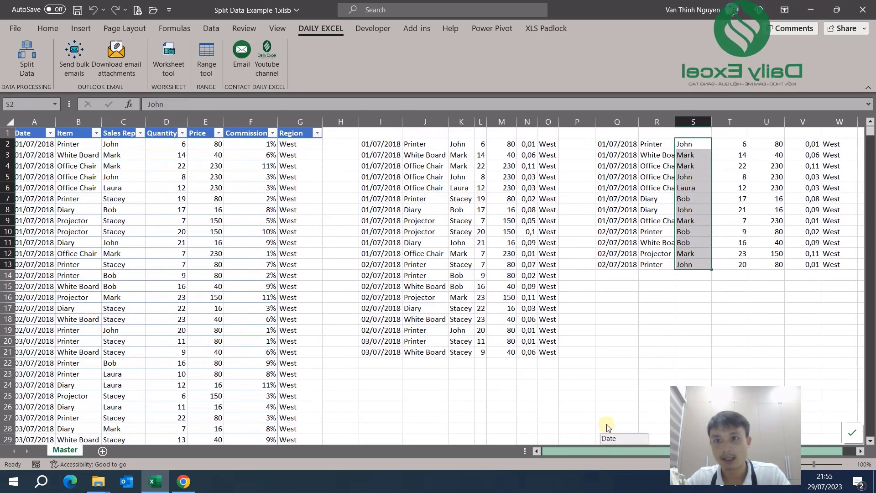
{"action": "left_click_drag", "start_coordinate": [606, 428], "coordinate": [555, 440]}
{"action": "left_click", "coordinate": [586, 318]}
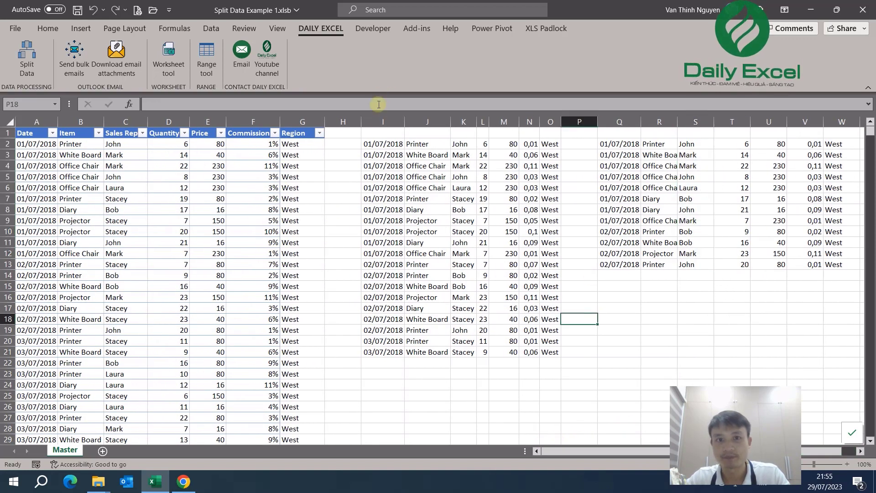
{"action": "left_click_drag", "start_coordinate": [383, 122], "coordinate": [809, 144]}
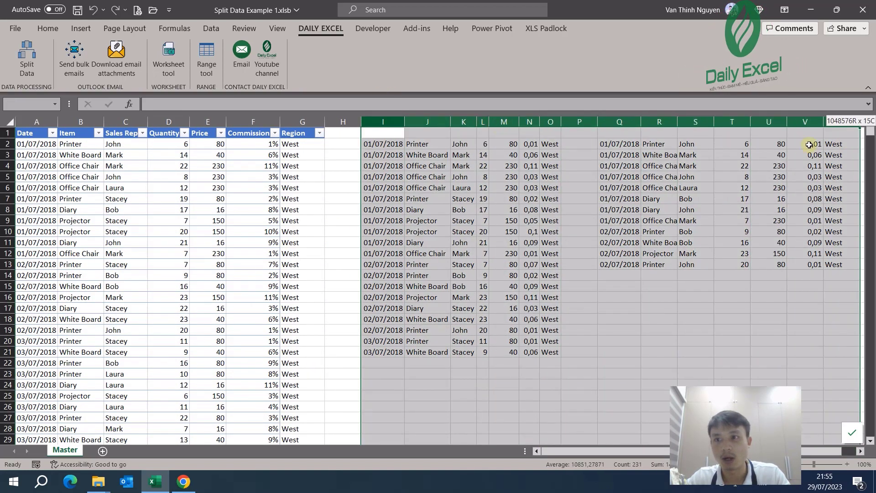
{"action": "left_click", "coordinate": [503, 253]}
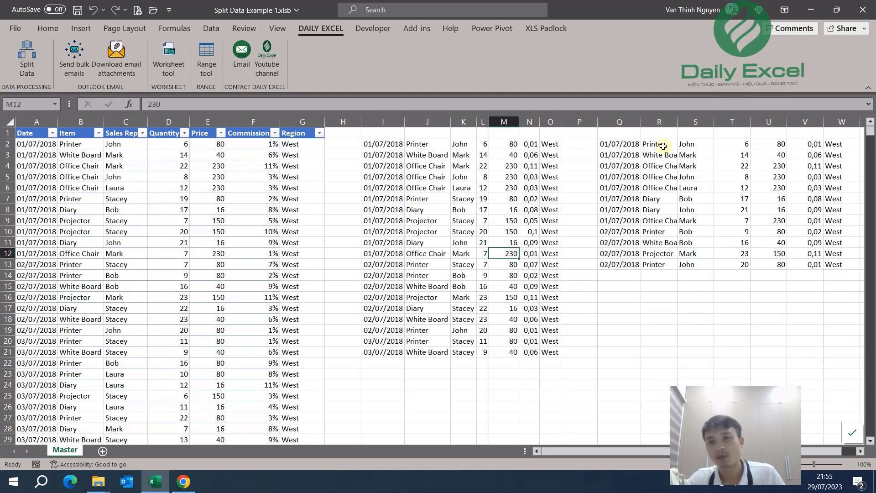
Delete the second copied block in columns Q through W
{"action": "left_click_drag", "start_coordinate": [619, 121], "coordinate": [842, 133]}
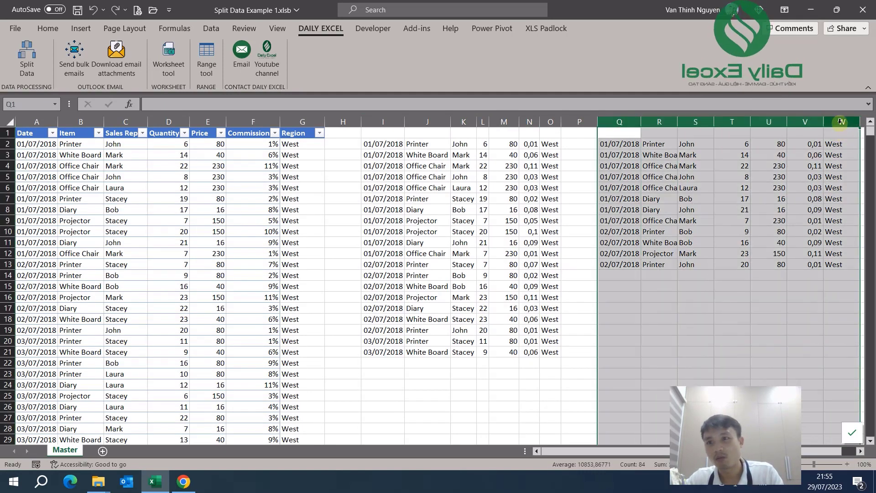
{"action": "right_click", "coordinate": [844, 119]}
{"action": "left_click", "coordinate": [765, 256]}
{"action": "left_click", "coordinate": [579, 297]}
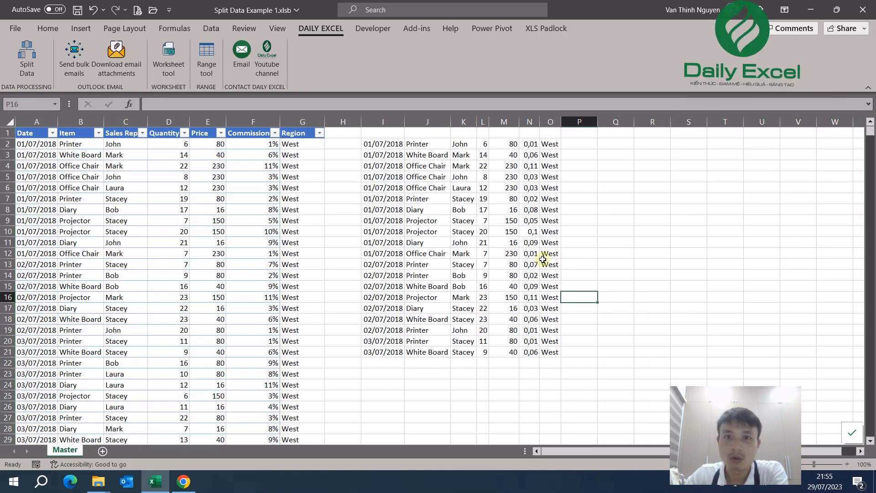
{"action": "left_click", "coordinate": [503, 253]}
{"action": "left_click", "coordinate": [382, 253]}
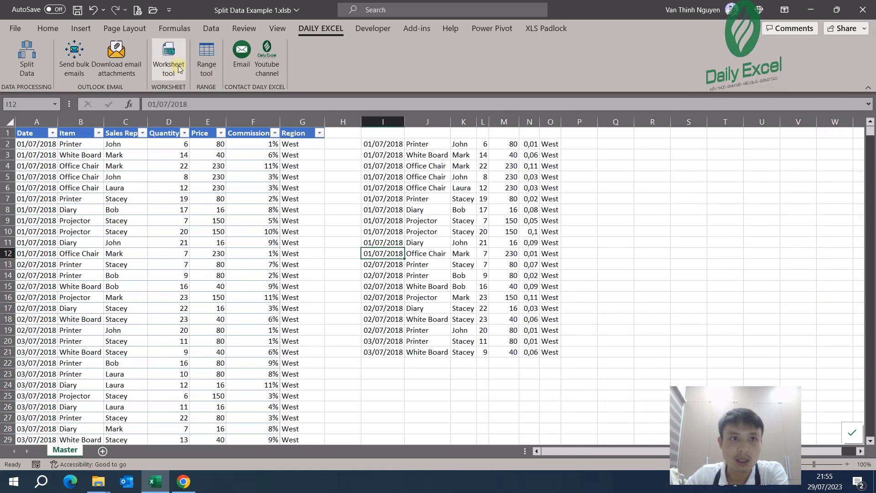
Delete the remaining copy in columns I through O and close the workbook
{"action": "left_click", "coordinate": [206, 59]}
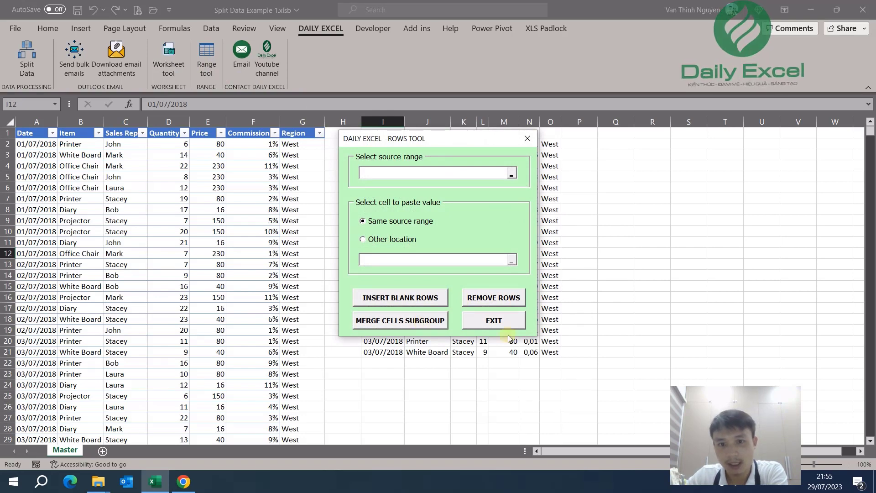
{"action": "left_click", "coordinate": [500, 322]}
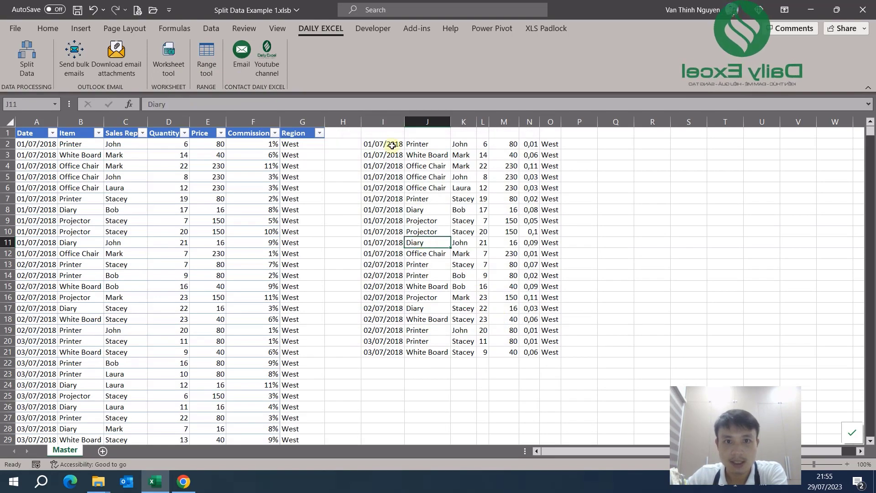
{"action": "left_click", "coordinate": [383, 121]}
{"action": "left_click_drag", "start_coordinate": [383, 121], "coordinate": [544, 122]}
{"action": "right_click", "coordinate": [544, 121]}
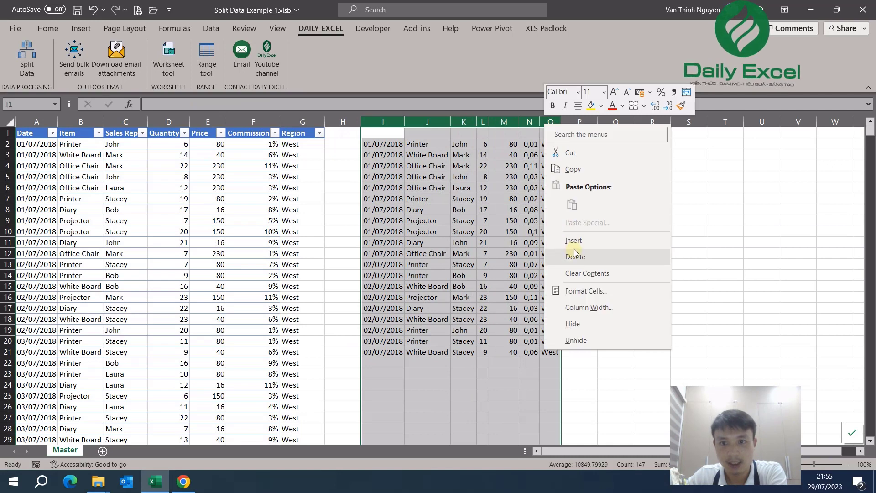
{"action": "left_click", "coordinate": [574, 252]}
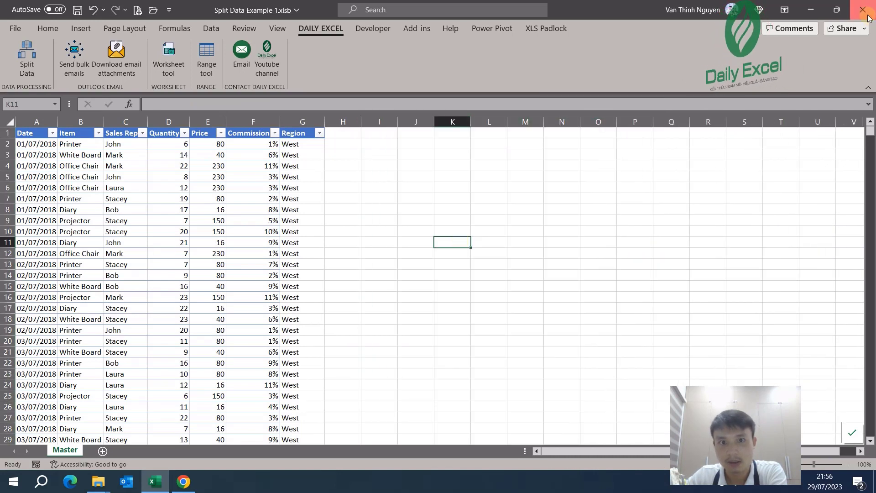
{"action": "left_click", "coordinate": [862, 10]}
Answer the save prompt and open Split Data Example 2.xlsx from the Daily Excel Add-in folder
{"action": "left_click", "coordinate": [476, 264]}
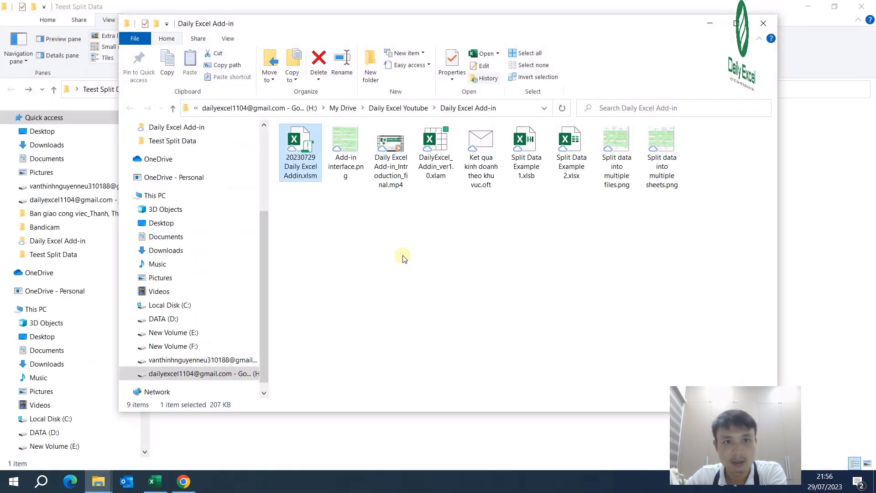
{"action": "double_click", "coordinate": [571, 173]}
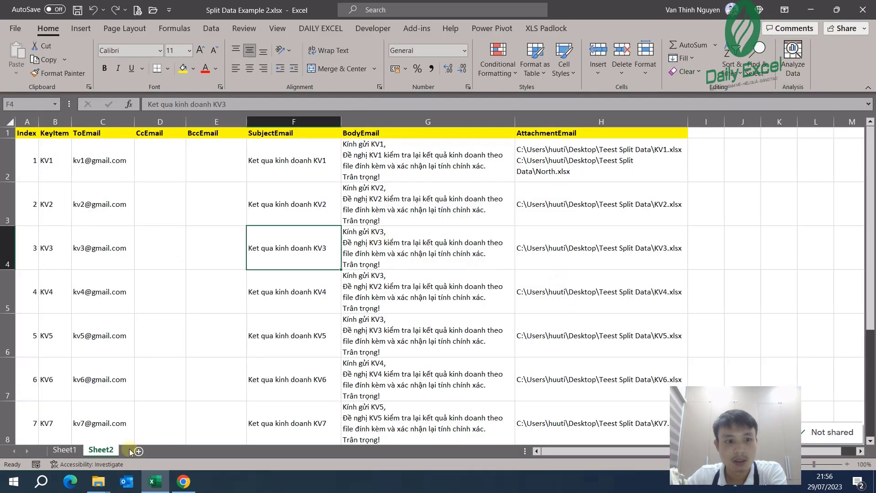
Switch to Sheet1 and review the KHU VỰC region codes KV1–KV8 down to row 137
{"action": "left_click", "coordinate": [66, 450]}
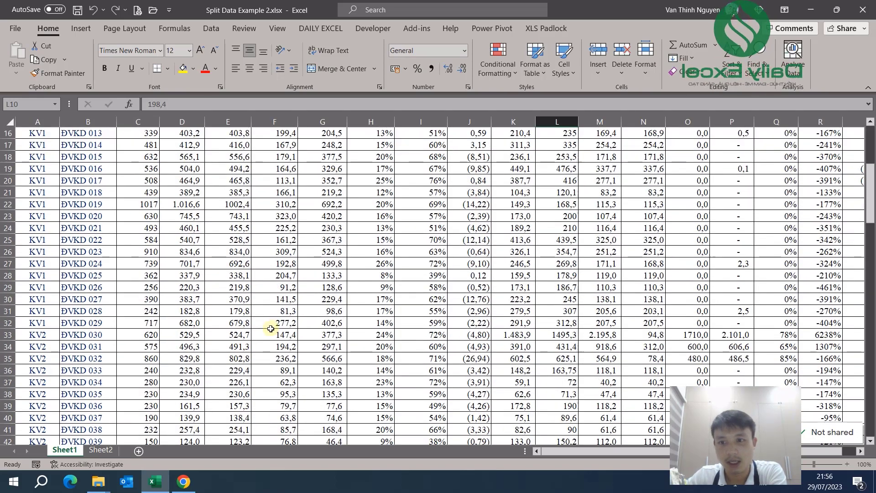
{"action": "scroll", "coordinate": [271, 327], "scroll_direction": "down", "scroll_amount": 12}
{"action": "scroll", "coordinate": [271, 329], "scroll_direction": "down", "scroll_amount": 5}
{"action": "scroll", "coordinate": [271, 329], "scroll_direction": "down", "scroll_amount": 5}
{"action": "scroll", "coordinate": [270, 329], "scroll_direction": "down", "scroll_amount": 11}
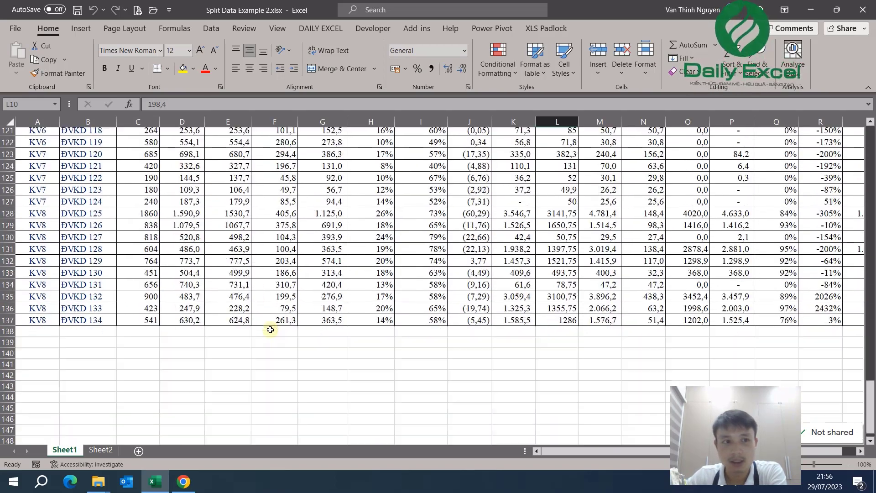
{"action": "scroll", "coordinate": [271, 329], "scroll_direction": "down", "scroll_amount": 7}
{"action": "scroll", "coordinate": [269, 330], "scroll_direction": "up", "scroll_amount": 12}
{"action": "scroll", "coordinate": [270, 329], "scroll_direction": "up", "scroll_amount": 4}
{"action": "scroll", "coordinate": [269, 330], "scroll_direction": "up", "scroll_amount": 8}
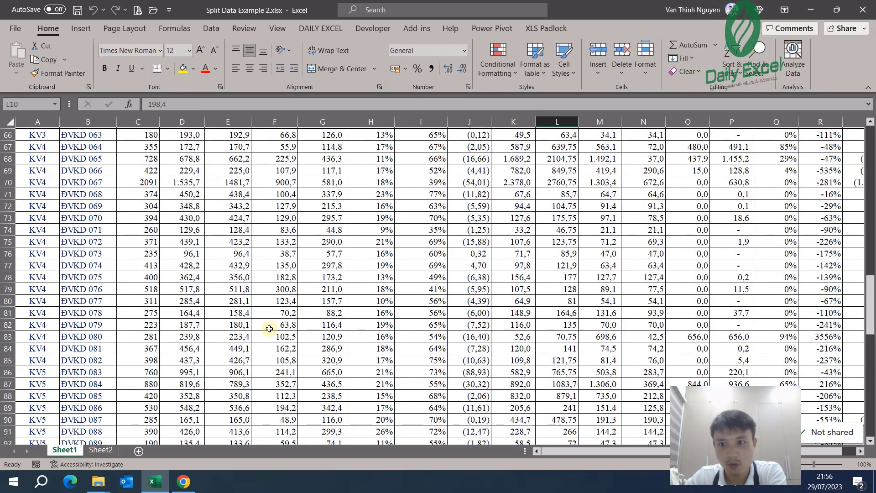
{"action": "scroll", "coordinate": [270, 329], "scroll_direction": "up", "scroll_amount": 9}
{"action": "scroll", "coordinate": [270, 329], "scroll_direction": "up", "scroll_amount": 9}
{"action": "scroll", "coordinate": [270, 329], "scroll_direction": "up", "scroll_amount": 4}
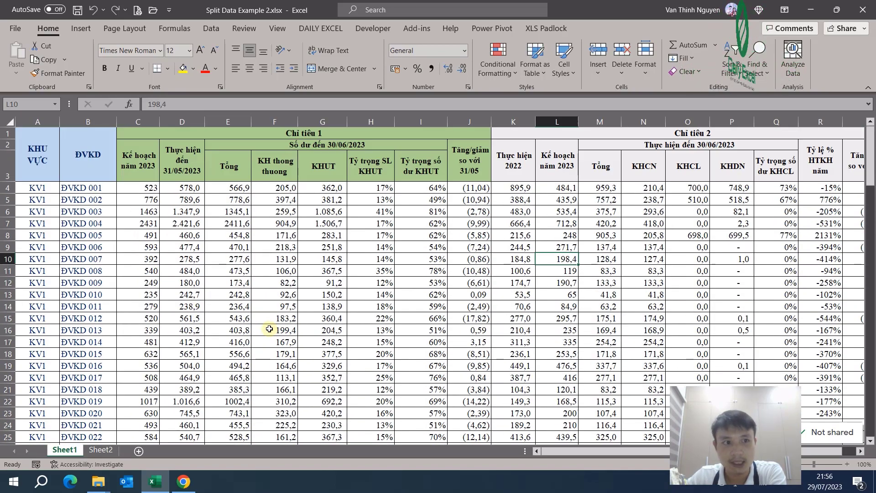
{"action": "left_click", "coordinate": [46, 194]}
{"action": "scroll", "coordinate": [46, 196], "scroll_direction": "down", "scroll_amount": 5}
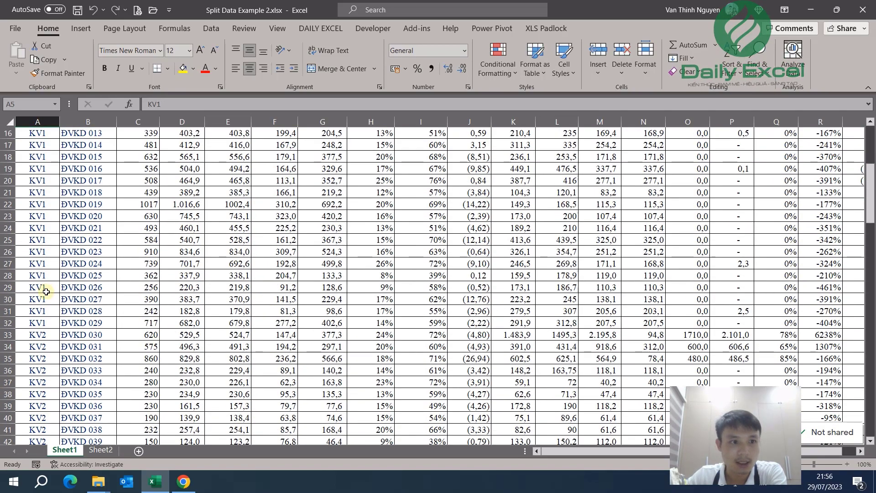
{"action": "scroll", "coordinate": [46, 228], "scroll_direction": "down", "scroll_amount": 4}
{"action": "scroll", "coordinate": [46, 291], "scroll_direction": "down", "scroll_amount": 4}
{"action": "scroll", "coordinate": [46, 291], "scroll_direction": "down", "scroll_amount": 7}
{"action": "scroll", "coordinate": [47, 292], "scroll_direction": "down", "scroll_amount": 7}
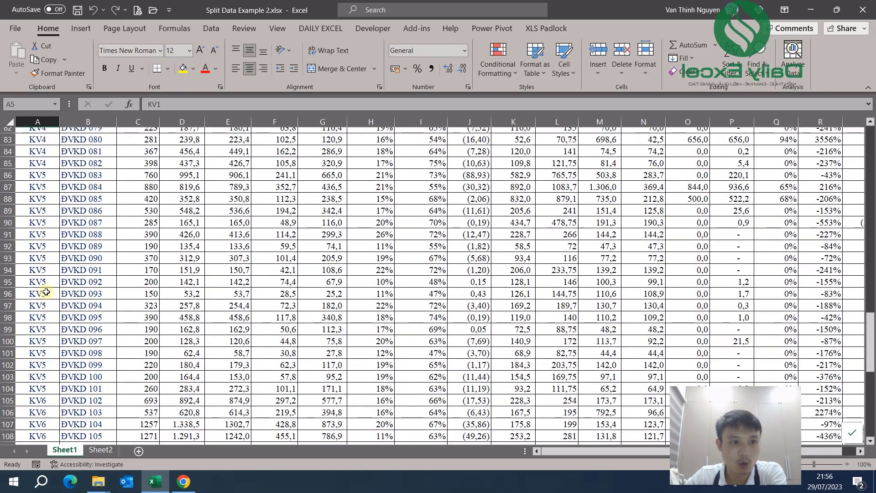
{"action": "scroll", "coordinate": [47, 293], "scroll_direction": "down", "scroll_amount": 5}
{"action": "scroll", "coordinate": [49, 294], "scroll_direction": "up", "scroll_amount": 6}
{"action": "scroll", "coordinate": [48, 294], "scroll_direction": "up", "scroll_amount": 9}
{"action": "scroll", "coordinate": [49, 294], "scroll_direction": "up", "scroll_amount": 9}
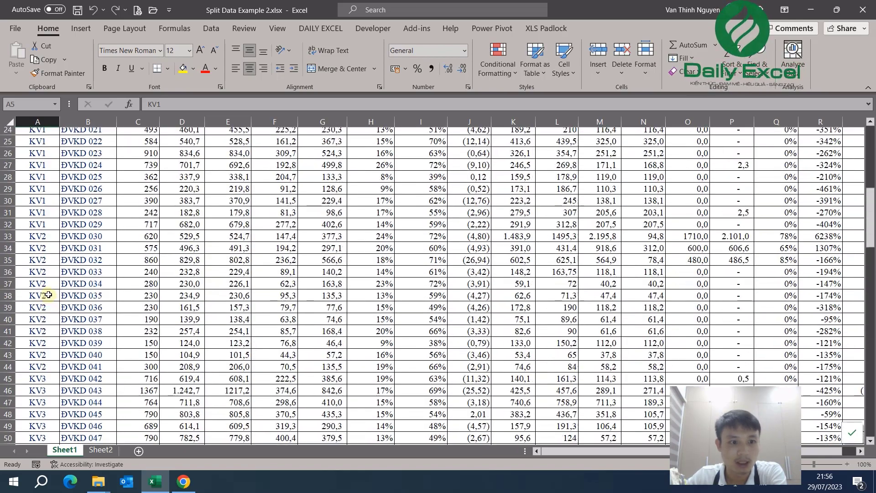
{"action": "scroll", "coordinate": [49, 293], "scroll_direction": "up", "scroll_amount": 5}
{"action": "scroll", "coordinate": [49, 293], "scroll_direction": "up", "scroll_amount": 3}
{"action": "left_click", "coordinate": [42, 188]}
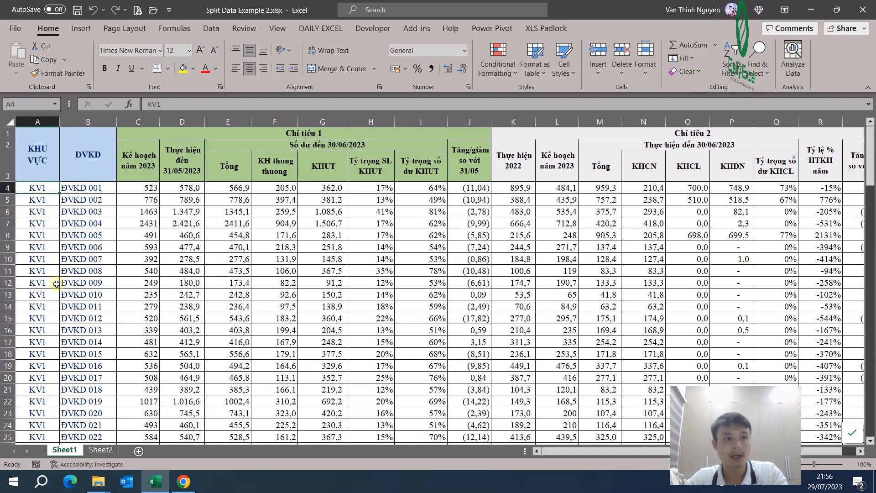
{"action": "scroll", "coordinate": [55, 278], "scroll_direction": "down", "scroll_amount": 5}
{"action": "scroll", "coordinate": [55, 285], "scroll_direction": "up", "scroll_amount": 5}
{"action": "scroll", "coordinate": [872, 172], "scroll_direction": "down", "scroll_amount": 5}
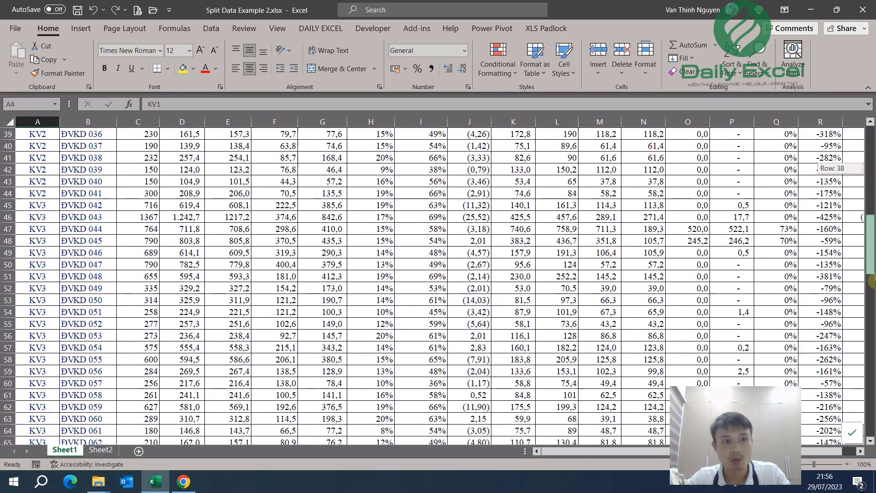
{"action": "scroll", "coordinate": [871, 172], "scroll_direction": "up", "scroll_amount": 5}
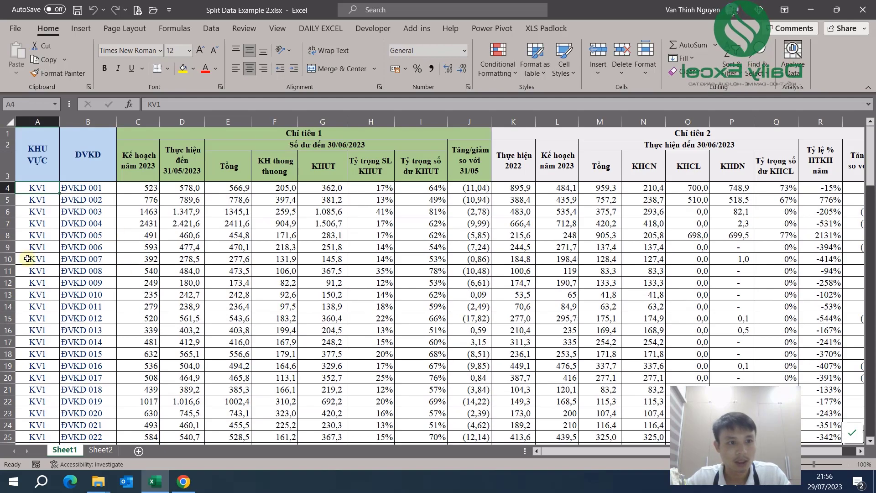
{"action": "scroll", "coordinate": [151, 292], "scroll_direction": "down", "scroll_amount": 20}
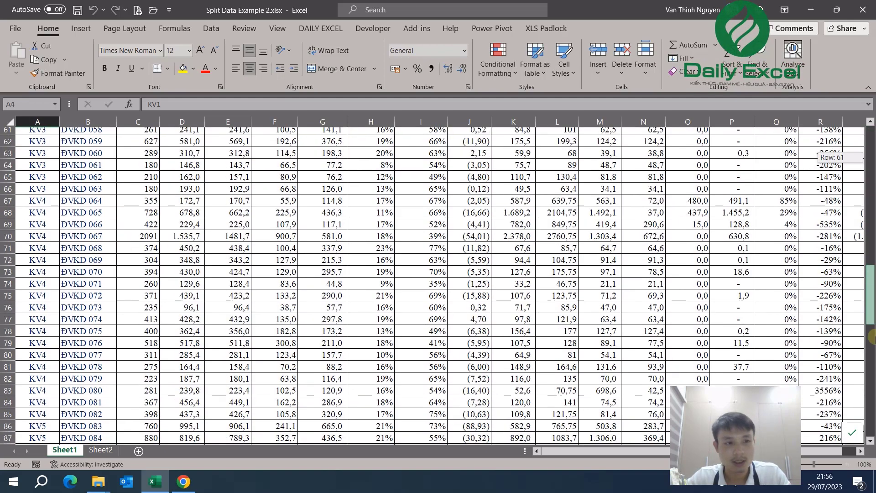
{"action": "scroll", "coordinate": [200, 327], "scroll_direction": "down", "scroll_amount": 16}
{"action": "scroll", "coordinate": [118, 326], "scroll_direction": "down", "scroll_amount": 5}
{"action": "scroll", "coordinate": [117, 326], "scroll_direction": "up", "scroll_amount": 3}
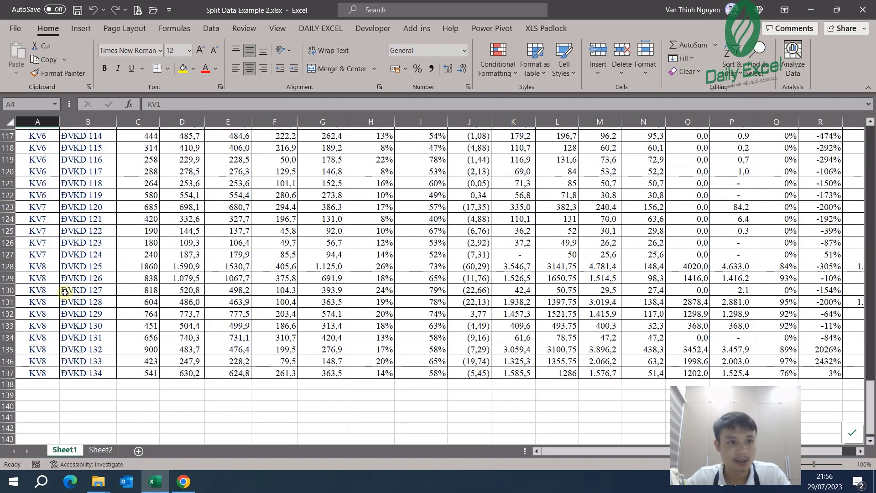
Merge A128:A137 into a single KV8 cell with Merge & Center
{"action": "mouse_move", "coordinate": [45, 266]}
{"action": "left_mouse_down"}
{"action": "mouse_move", "coordinate": [45, 381]}
{"action": "mouse_move", "coordinate": [48, 370]}
{"action": "left_mouse_up"}
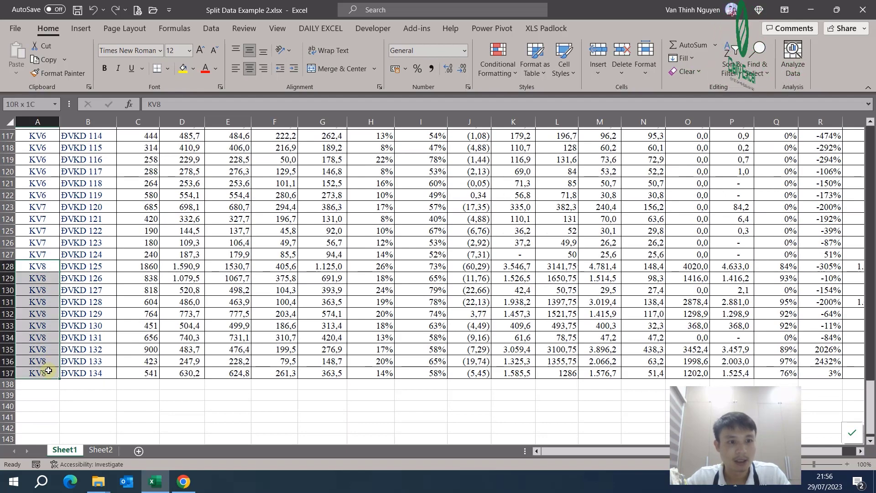
{"action": "left_click", "coordinate": [348, 72]}
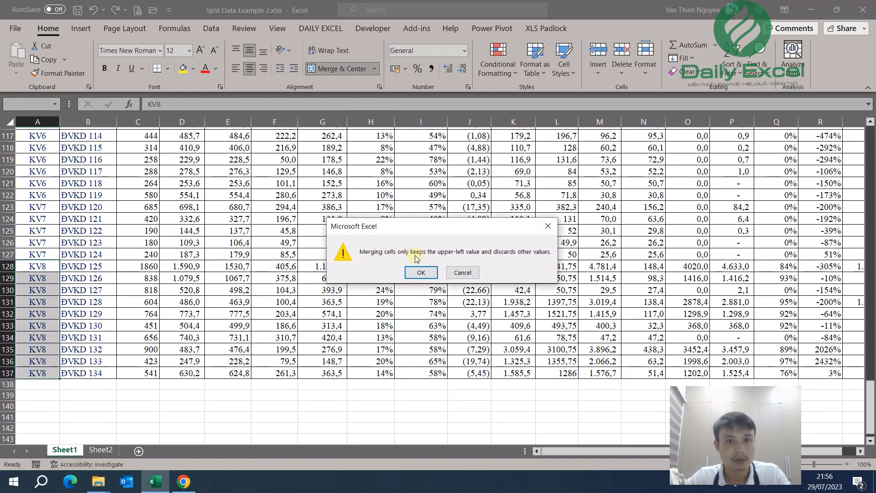
{"action": "left_click", "coordinate": [420, 272]}
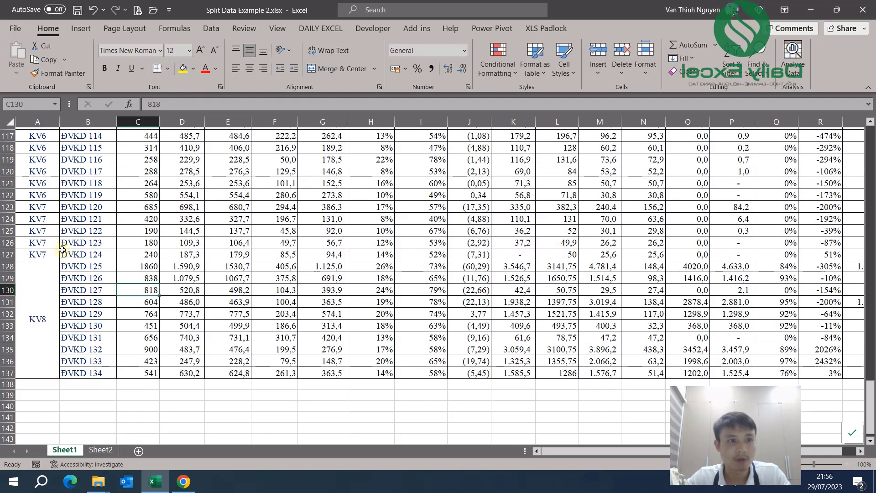
Merge the KV7 cells A123:A127, then undo that merge with Ctrl+Z
{"action": "left_click_drag", "start_coordinate": [52, 254], "coordinate": [47, 206]}
{"action": "left_click", "coordinate": [347, 69]}
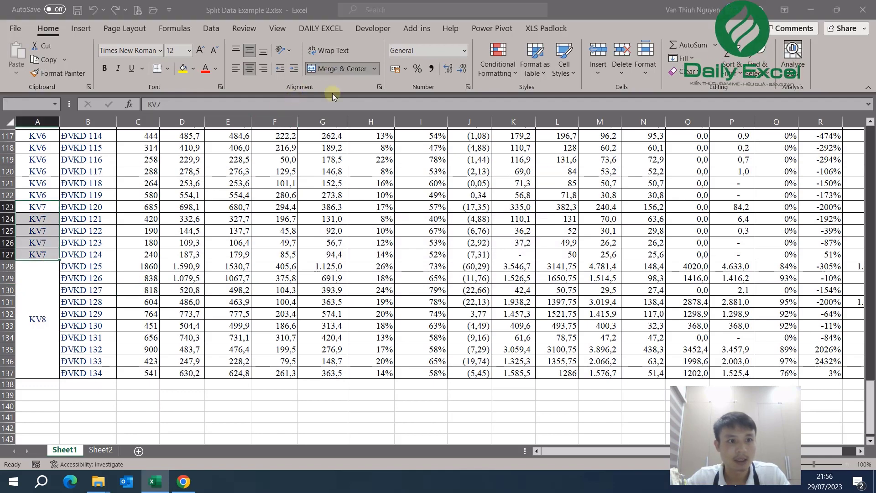
{"action": "left_click", "coordinate": [425, 274]}
{"action": "left_click", "coordinate": [111, 292]}
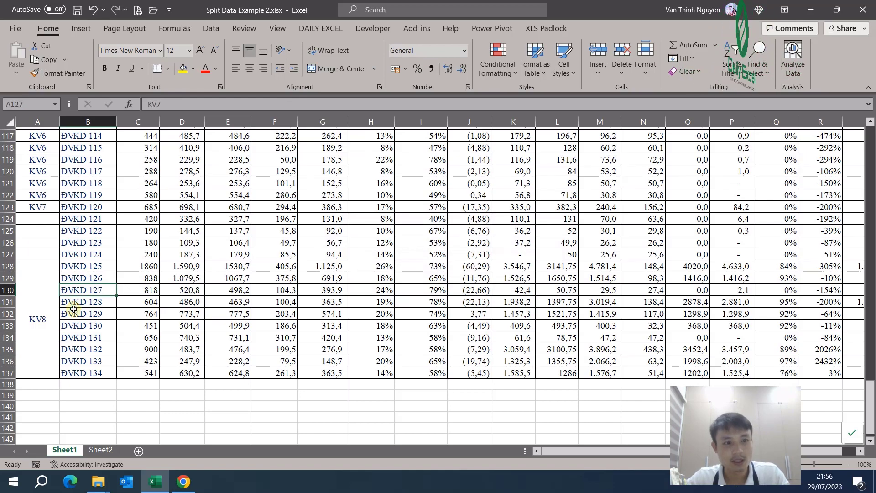
{"action": "key", "text": "ctrl+z"}
{"action": "left_click", "coordinate": [221, 269]}
{"action": "left_click_drag", "start_coordinate": [869, 406], "coordinate": [870, 90]}
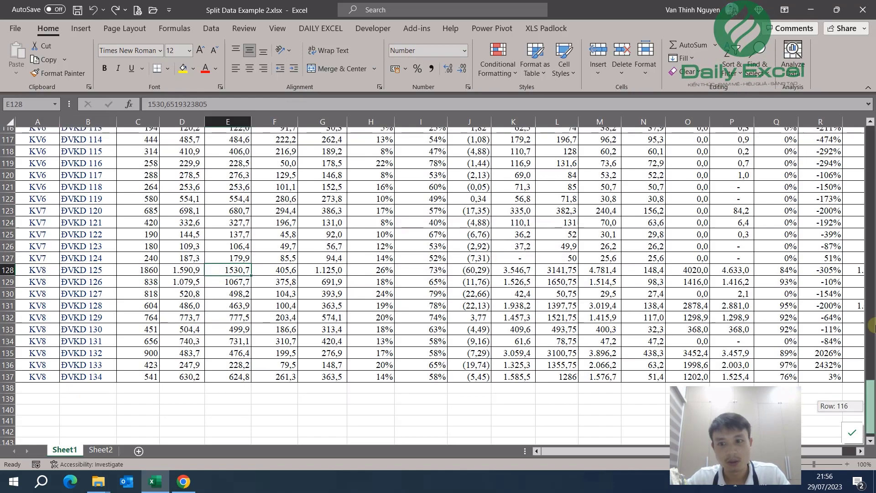
{"action": "left_click", "coordinate": [321, 29]}
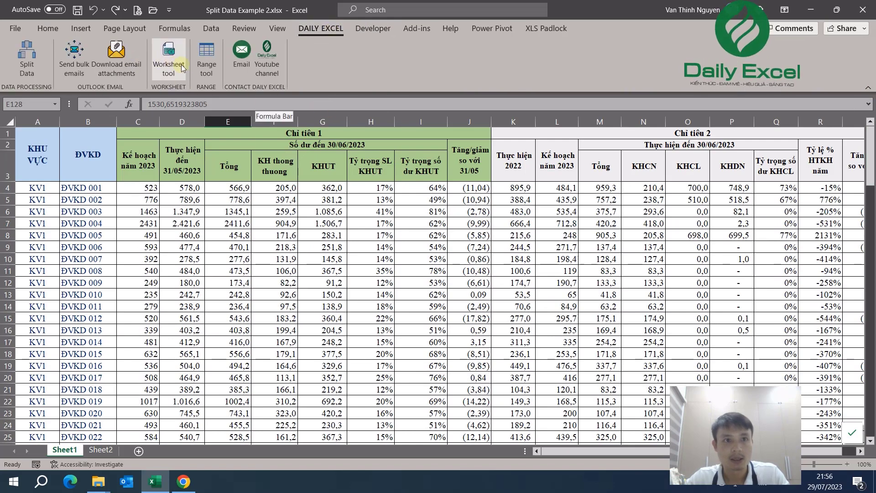
{"action": "left_click", "coordinate": [209, 68]}
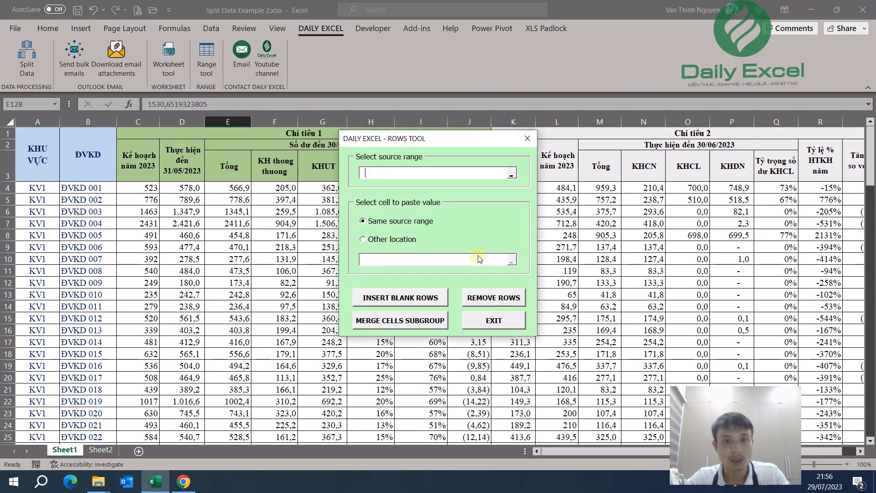
{"action": "left_click", "coordinate": [512, 173]}
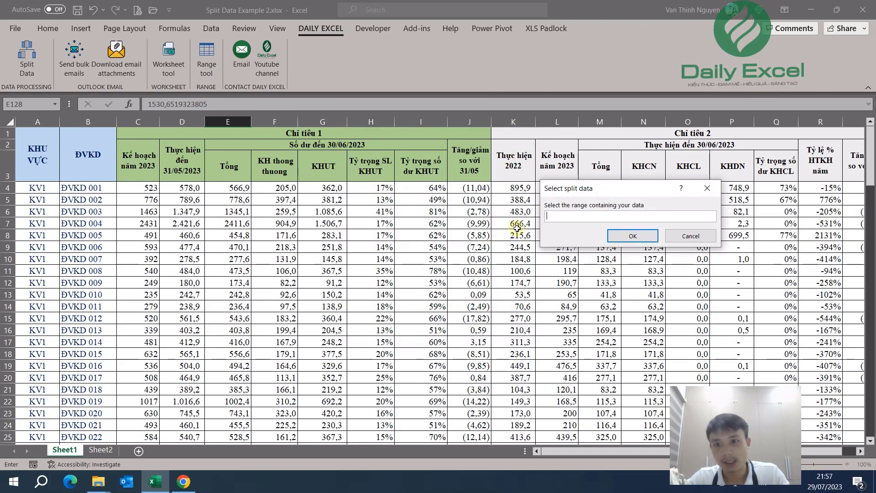
{"action": "left_click", "coordinate": [40, 188]}
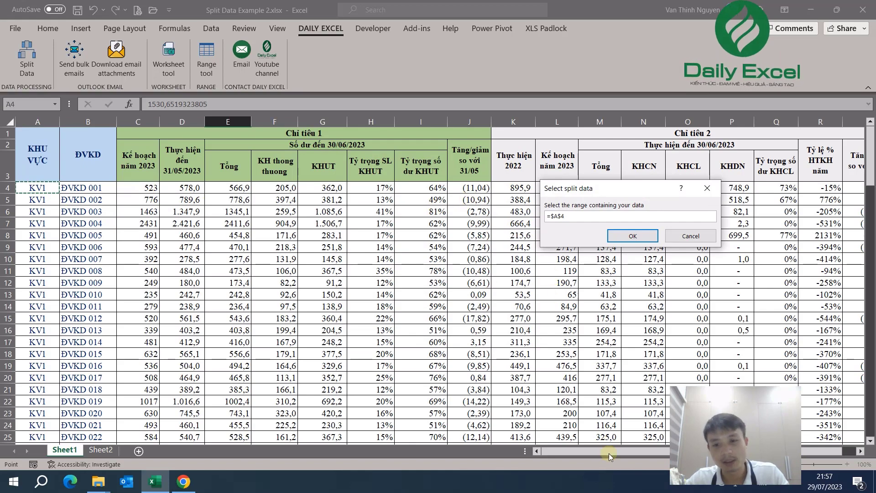
{"action": "left_click_drag", "start_coordinate": [608, 451], "coordinate": [613, 452]}
{"action": "left_click_drag", "start_coordinate": [870, 155], "coordinate": [871, 445]}
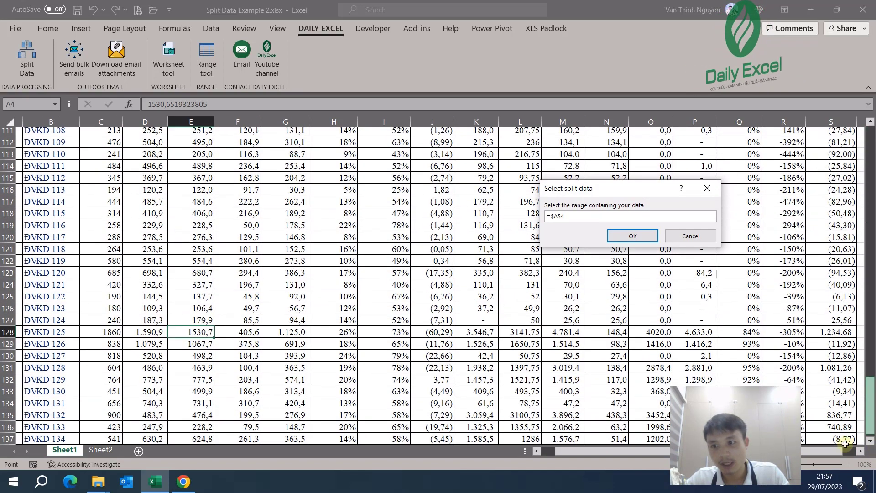
{"action": "scroll", "coordinate": [844, 445], "scroll_direction": "down", "scroll_amount": 1}
{"action": "left_click", "coordinate": [783, 418], "text": "shift"}
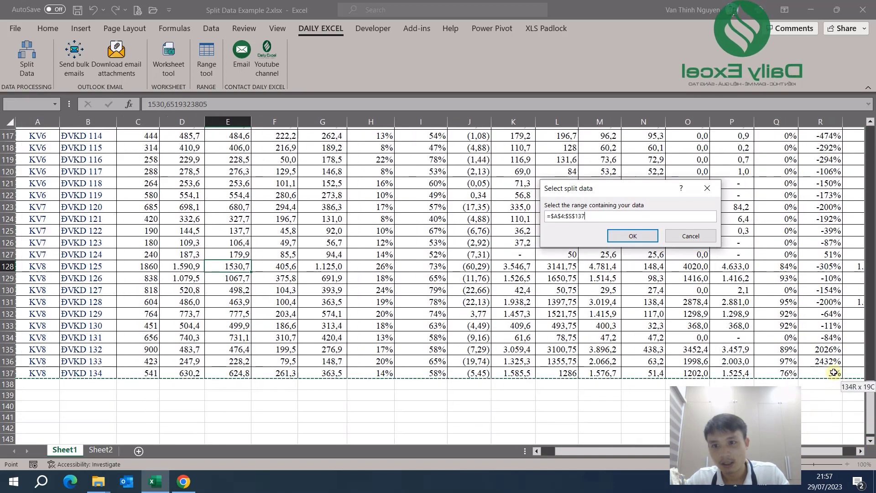
{"action": "left_click", "coordinate": [630, 236]}
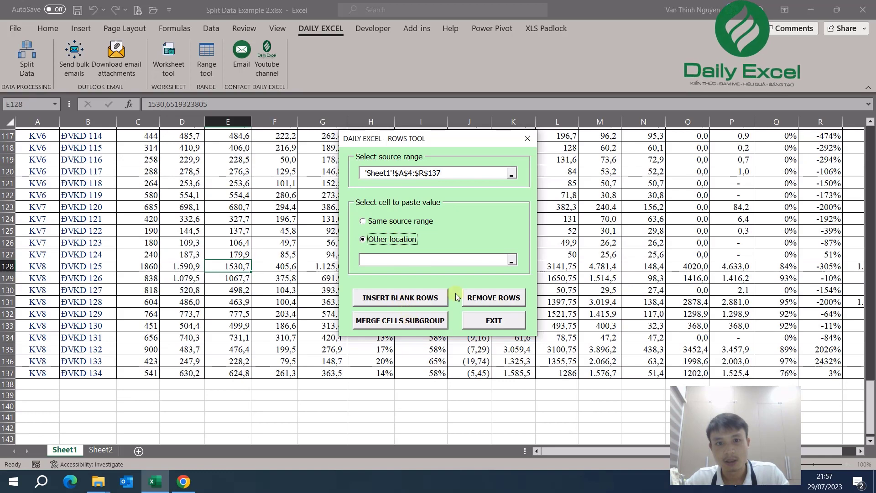
{"action": "left_click", "coordinate": [371, 220]}
{"action": "left_click", "coordinate": [411, 321]}
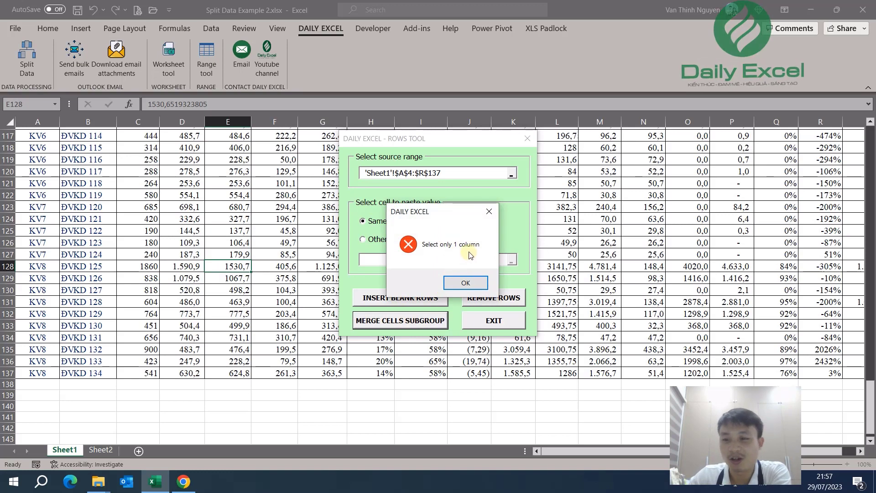
{"action": "left_click", "coordinate": [470, 286]}
{"action": "left_click", "coordinate": [454, 284]}
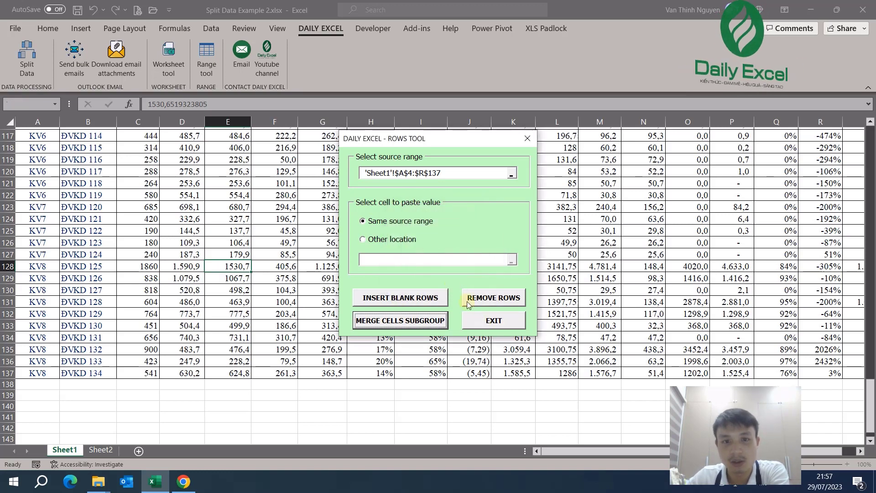
{"action": "left_click", "coordinate": [492, 321]}
Open the Rows Tool and set its source range to A4:A137
{"action": "scroll", "coordinate": [492, 322], "scroll_direction": "up", "scroll_amount": 3}
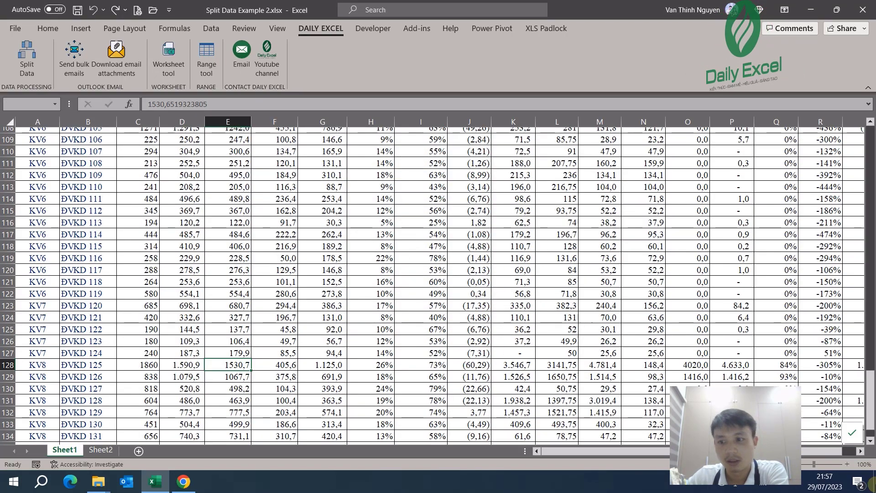
{"action": "scroll", "coordinate": [79, 239], "scroll_direction": "up", "scroll_amount": 4}
{"action": "scroll", "coordinate": [79, 240], "scroll_direction": "up", "scroll_amount": 8}
{"action": "scroll", "coordinate": [79, 240], "scroll_direction": "up", "scroll_amount": 8}
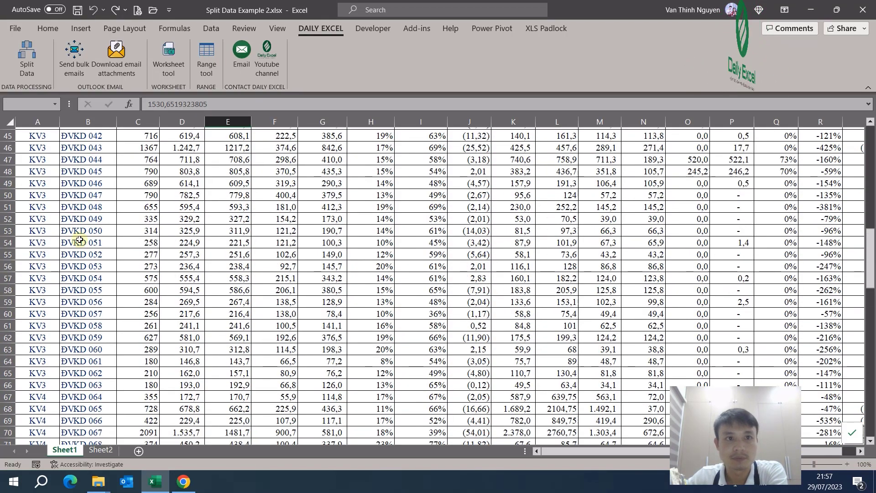
{"action": "scroll", "coordinate": [79, 240], "scroll_direction": "up", "scroll_amount": 8}
{"action": "scroll", "coordinate": [80, 242], "scroll_direction": "up", "scroll_amount": 7}
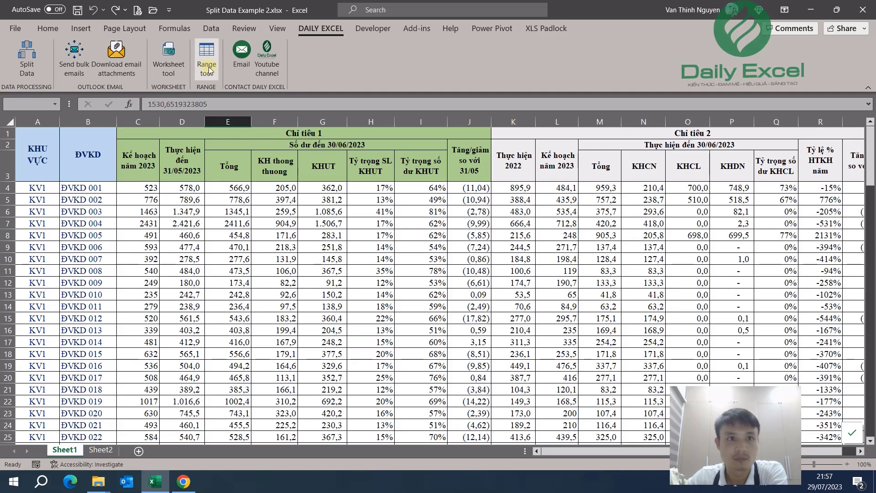
{"action": "left_click", "coordinate": [206, 57]}
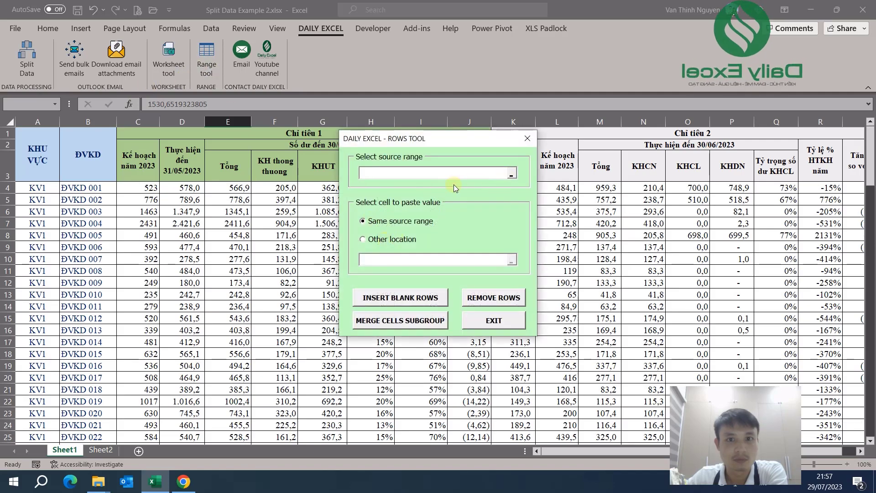
{"action": "left_click", "coordinate": [511, 173]}
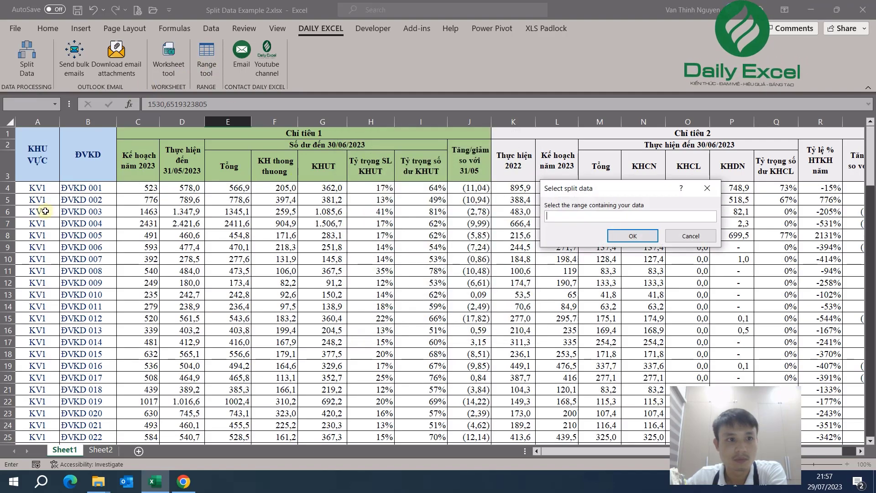
{"action": "left_click", "coordinate": [36, 188]}
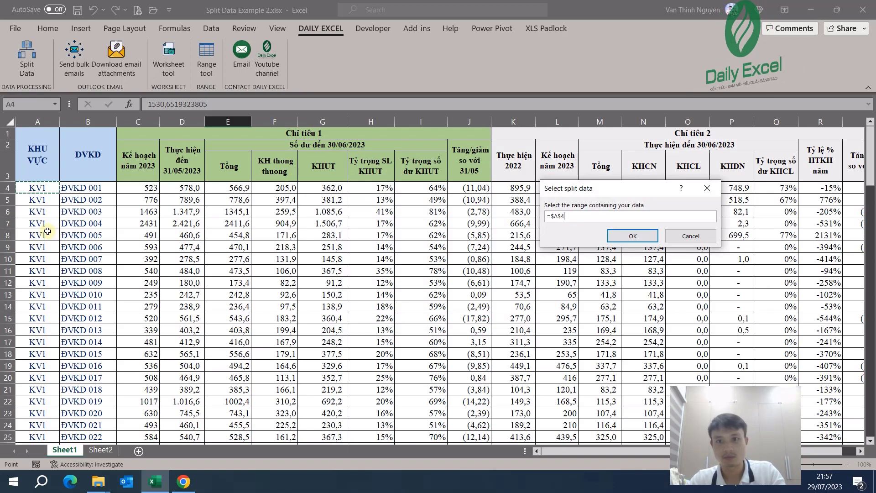
{"action": "left_click_drag", "start_coordinate": [869, 155], "coordinate": [870, 474]}
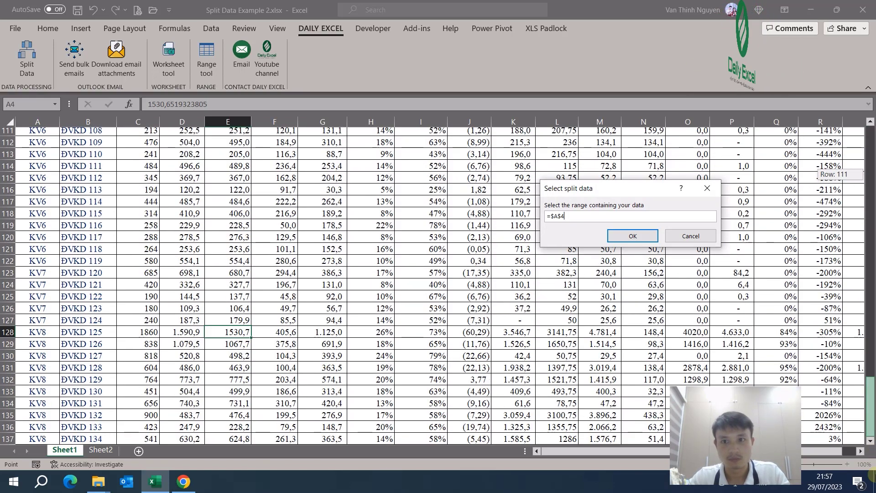
{"action": "scroll", "coordinate": [438, 320], "scroll_direction": "down", "scroll_amount": 2}
{"action": "left_click", "coordinate": [28, 373], "text": "shift"}
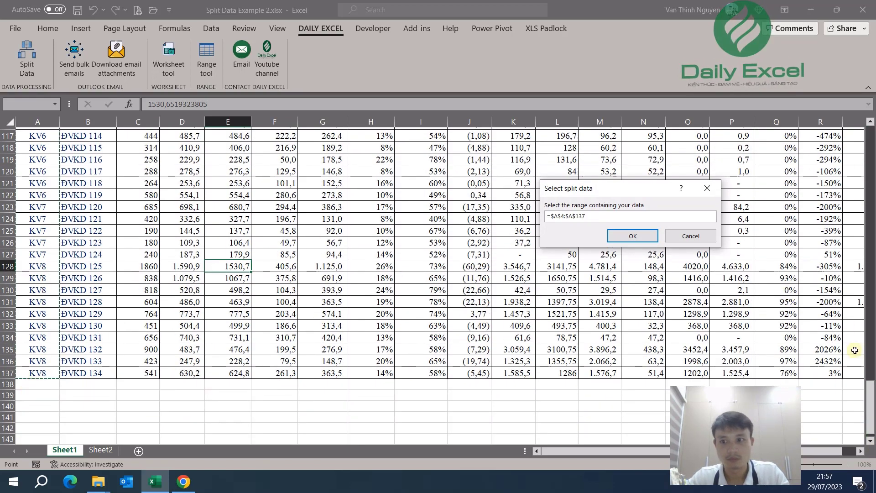
{"action": "left_click_drag", "start_coordinate": [870, 402], "coordinate": [871, 137]}
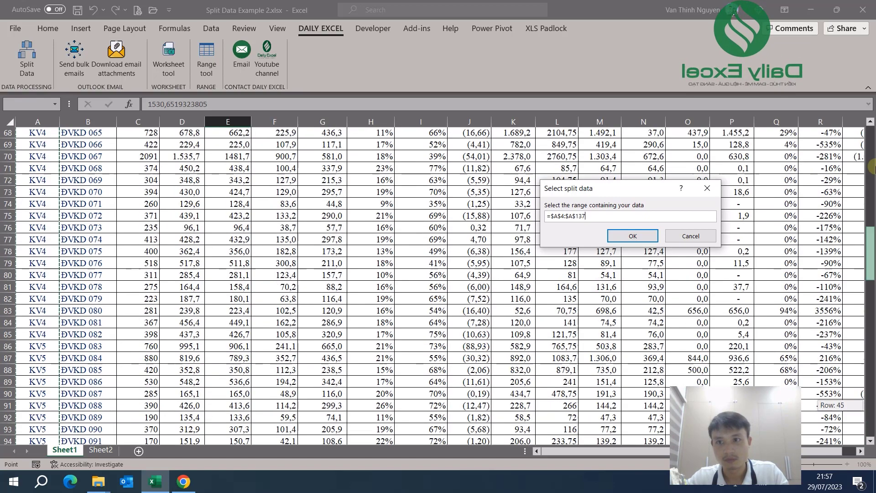
{"action": "left_click", "coordinate": [633, 236]}
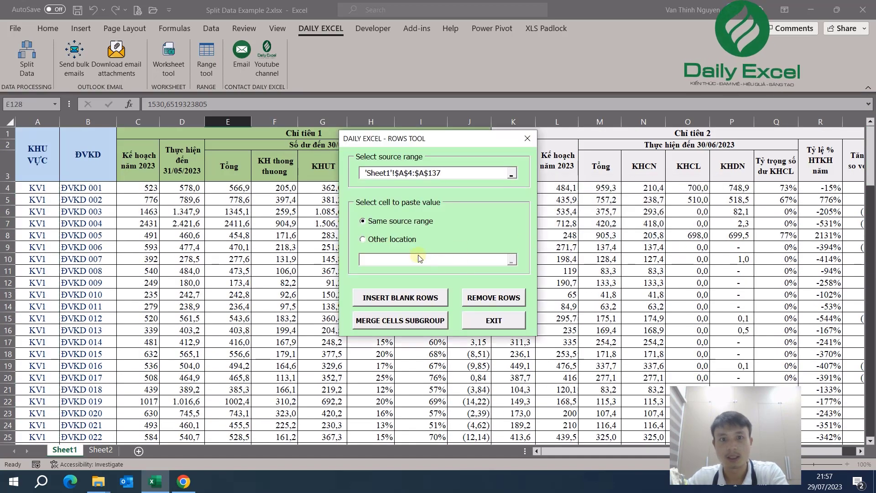
Merge each region's codes with Merge Cells Subgroup, then check the merged KV2–KV6 cells
{"action": "left_click", "coordinate": [389, 323]}
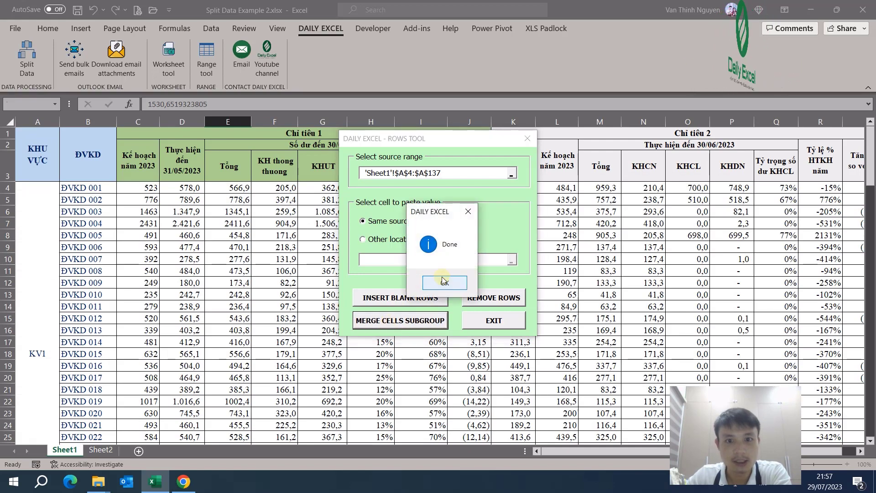
{"action": "left_click", "coordinate": [443, 280]}
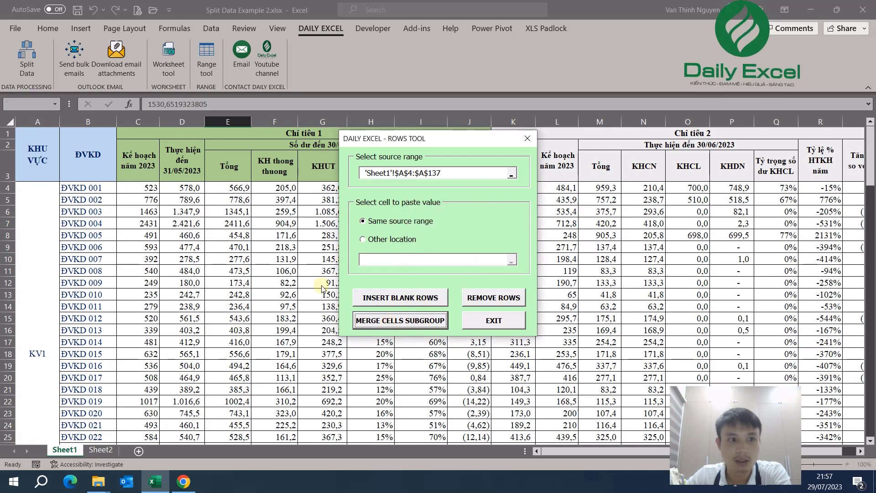
{"action": "left_click", "coordinate": [492, 321]}
{"action": "scroll", "coordinate": [58, 292], "scroll_direction": "down", "scroll_amount": 5}
{"action": "scroll", "coordinate": [91, 259], "scroll_direction": "up", "scroll_amount": 5}
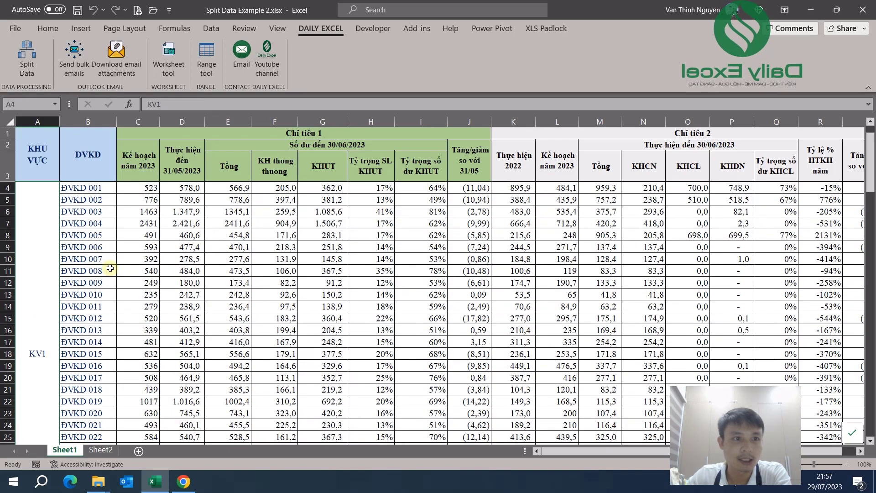
{"action": "key", "text": "Down"}
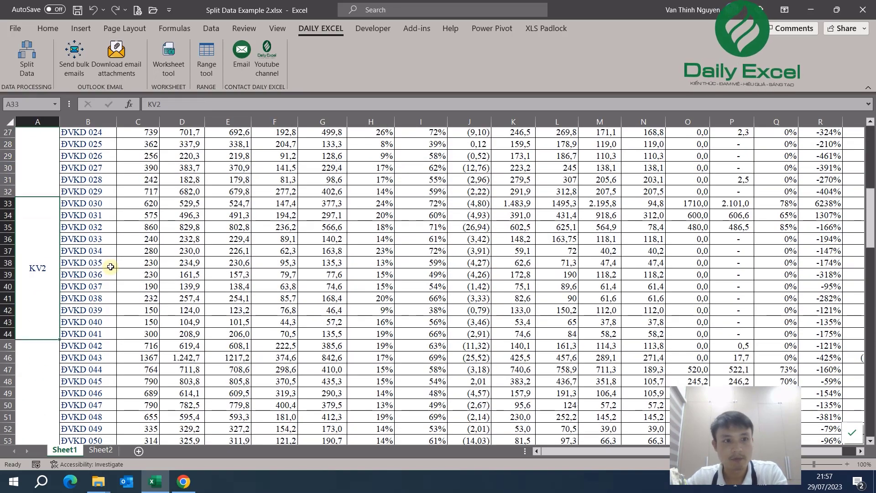
{"action": "key", "text": "Down"}
{"action": "key", "text": "Down"}
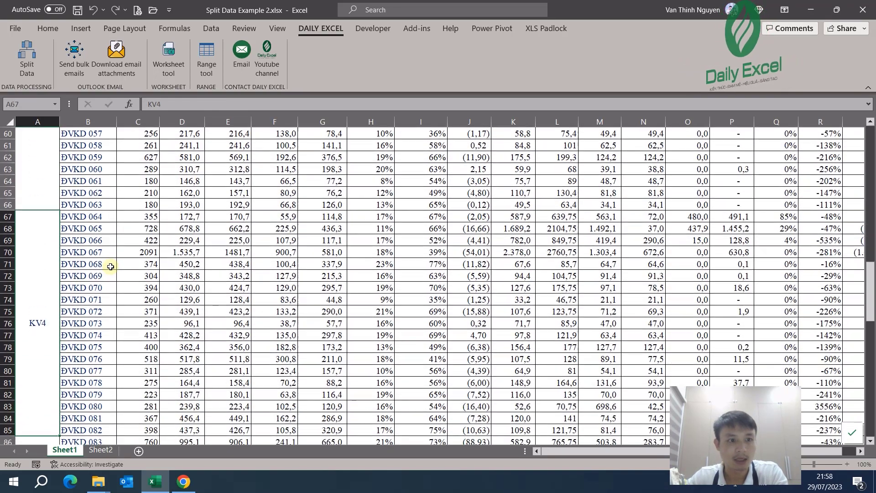
{"action": "key", "text": "Down"}
{"action": "key", "text": "Down"}
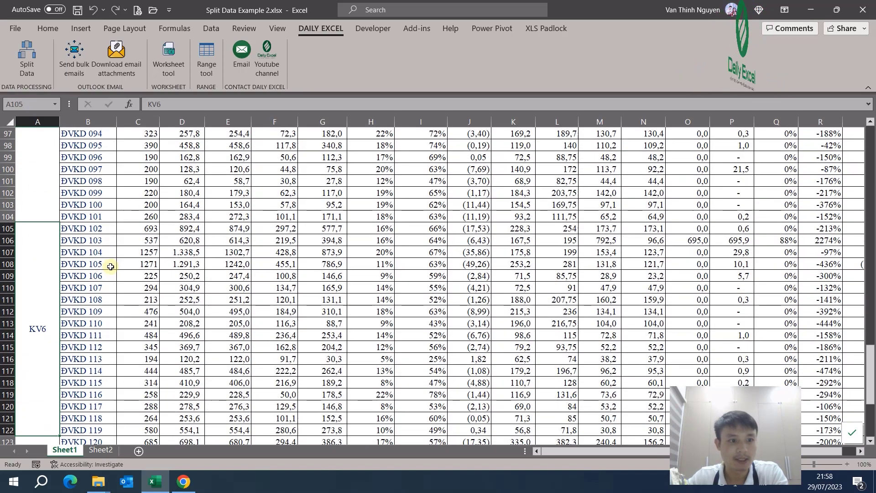
{"action": "key", "text": "Down"}
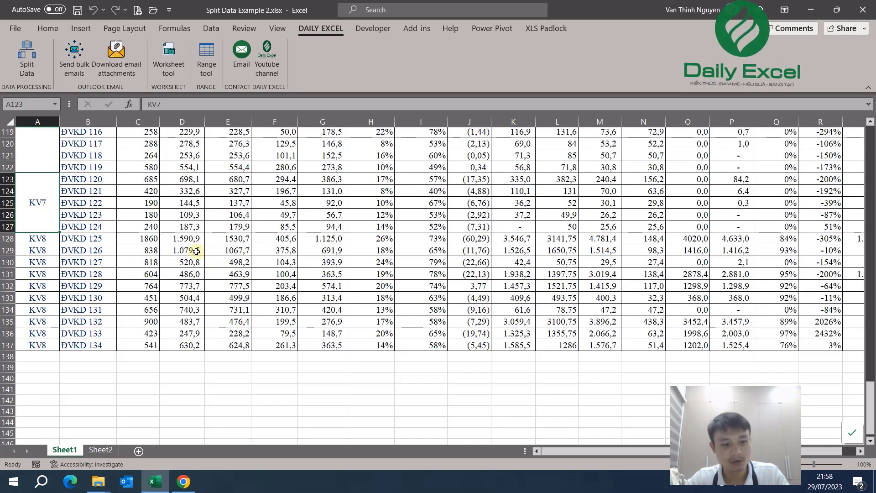
Close Excel, answer the save prompt, and reopen Split Data Example 2.xlsx from File Explorer
{"action": "left_click", "coordinate": [862, 9]}
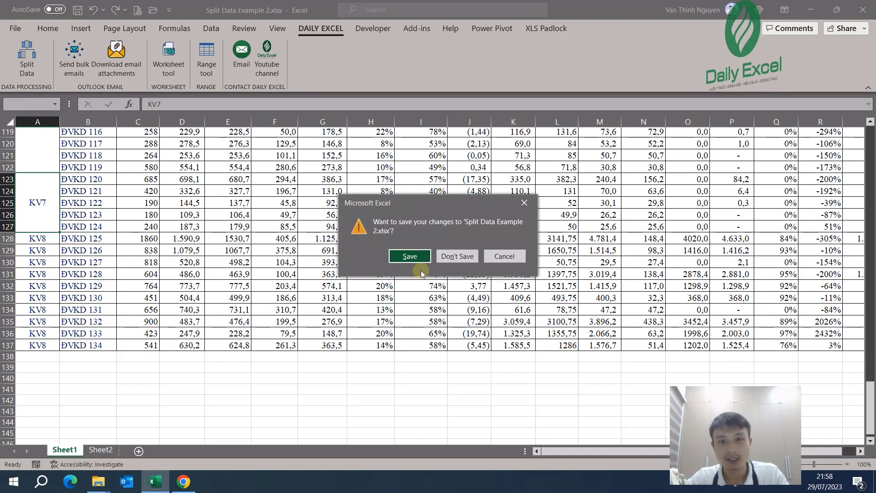
{"action": "left_click", "coordinate": [456, 255]}
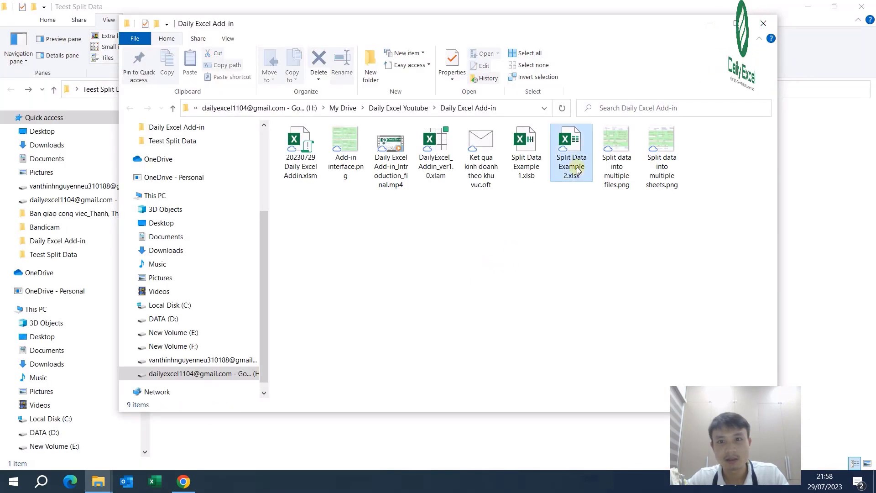
{"action": "left_click", "coordinate": [577, 171]}
{"action": "left_click", "coordinate": [512, 285]}
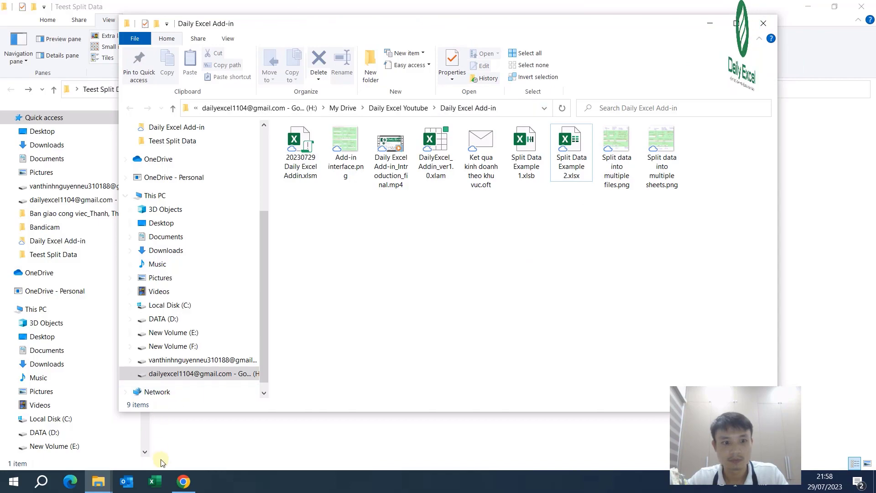
{"action": "double_click", "coordinate": [585, 159]}
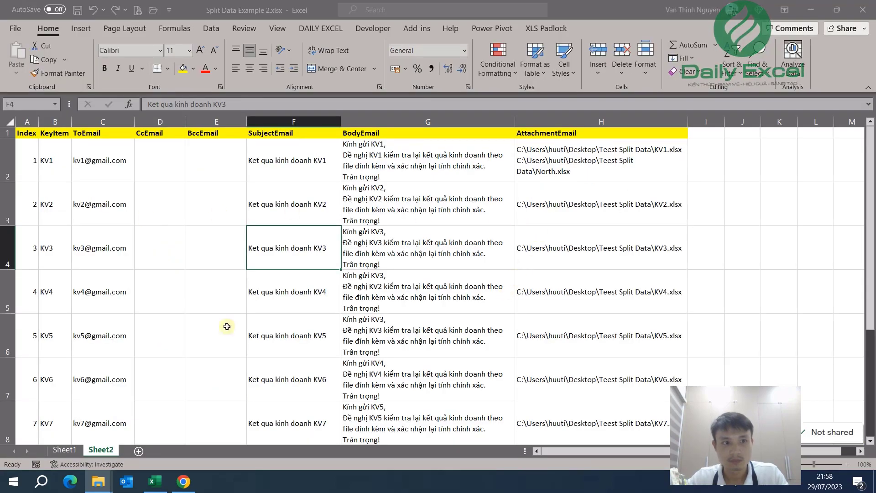
On Sheet1, point the Daily Excel rows tool's source range at A4:A137
{"action": "left_click", "coordinate": [64, 450]}
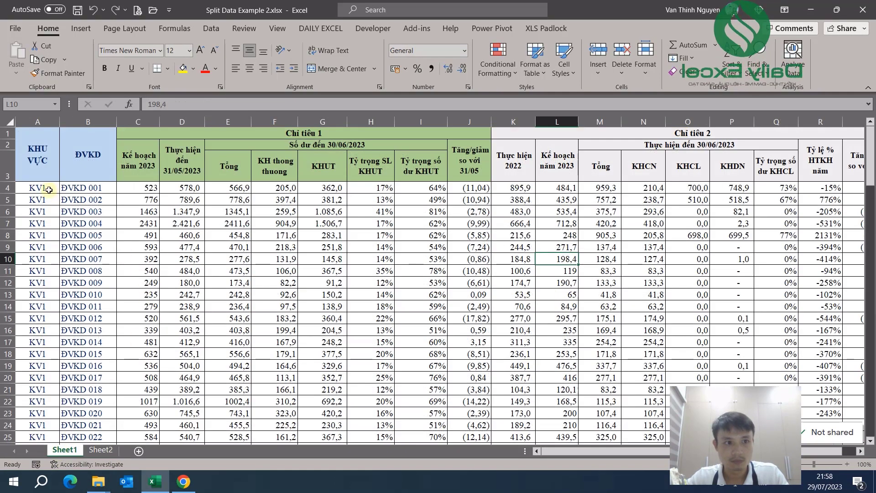
{"action": "left_click", "coordinate": [51, 190]}
{"action": "left_click_drag", "start_coordinate": [869, 155], "coordinate": [870, 440]}
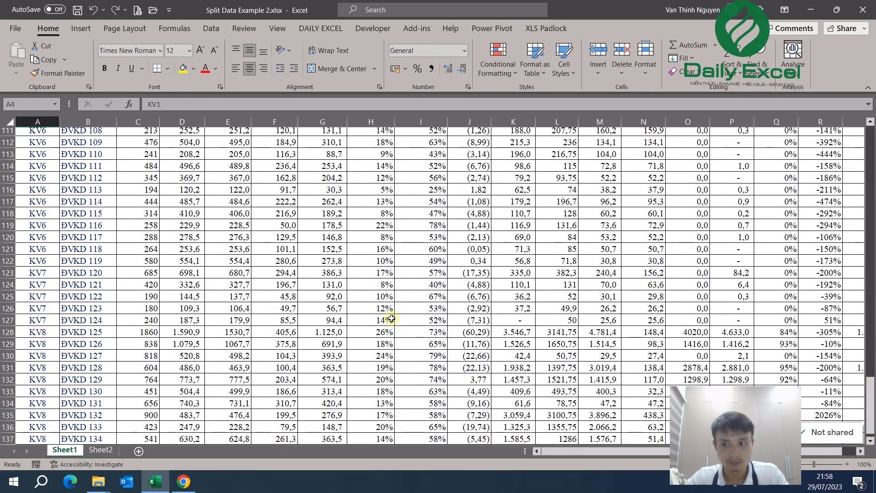
{"action": "scroll", "coordinate": [593, 273], "scroll_direction": "down", "scroll_amount": 4}
{"action": "left_click", "coordinate": [316, 29]}
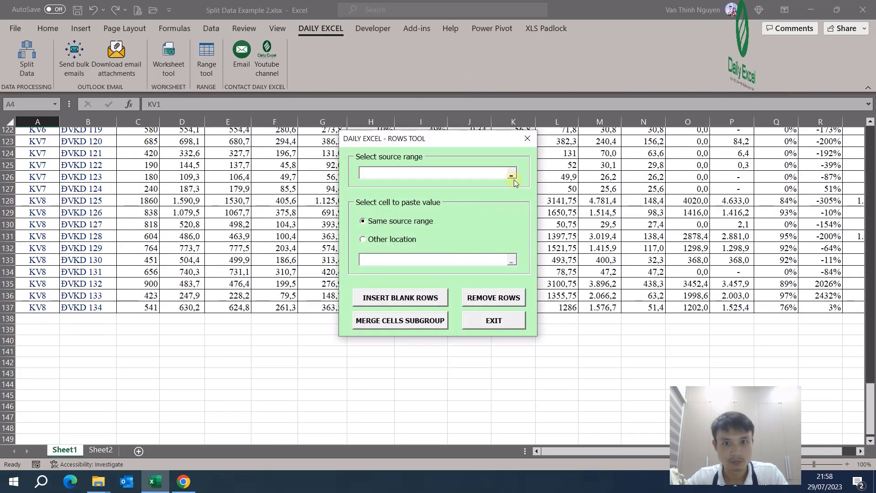
{"action": "left_click", "coordinate": [512, 172]}
{"action": "scroll", "coordinate": [319, 228], "scroll_direction": "up", "scroll_amount": 20}
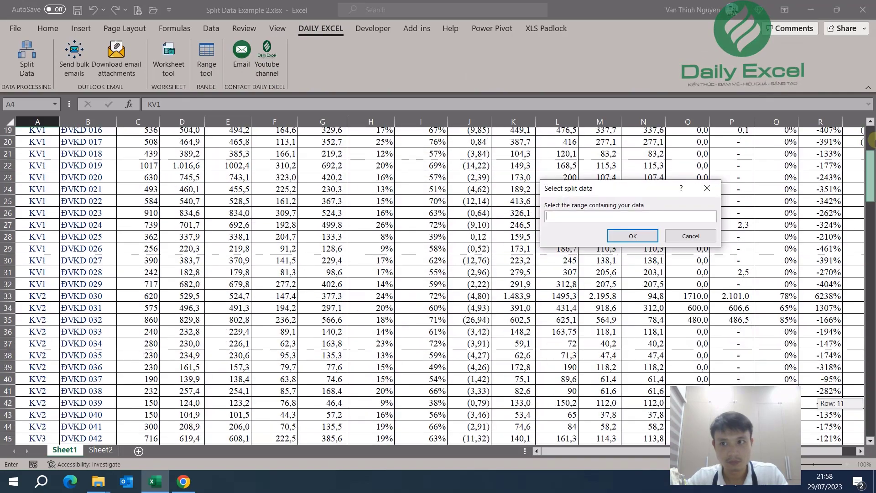
{"action": "left_click", "coordinate": [41, 189]}
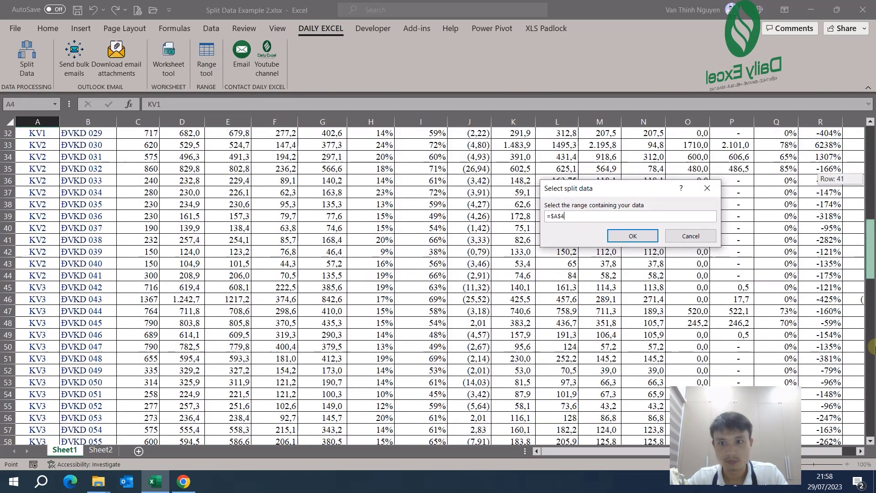
{"action": "left_click_drag", "start_coordinate": [870, 155], "coordinate": [870, 433]}
{"action": "scroll", "coordinate": [32, 322], "scroll_direction": "down", "scroll_amount": 2}
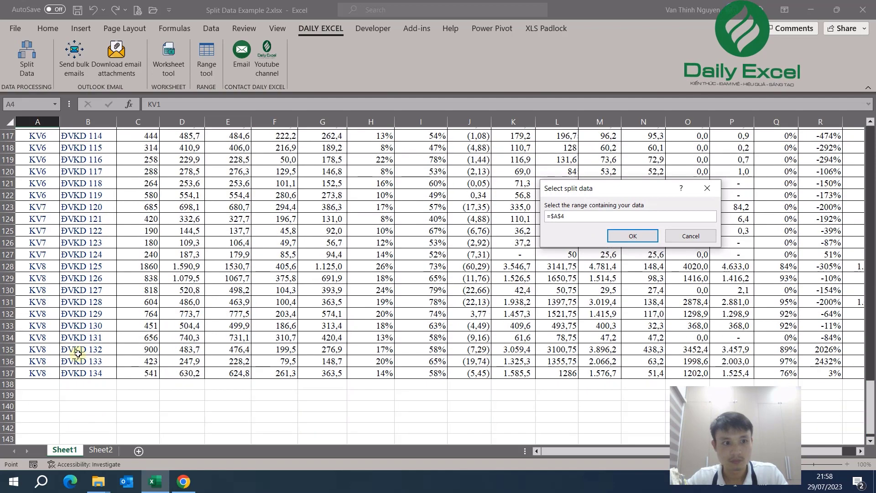
{"action": "left_click", "coordinate": [41, 373], "text": "shift"}
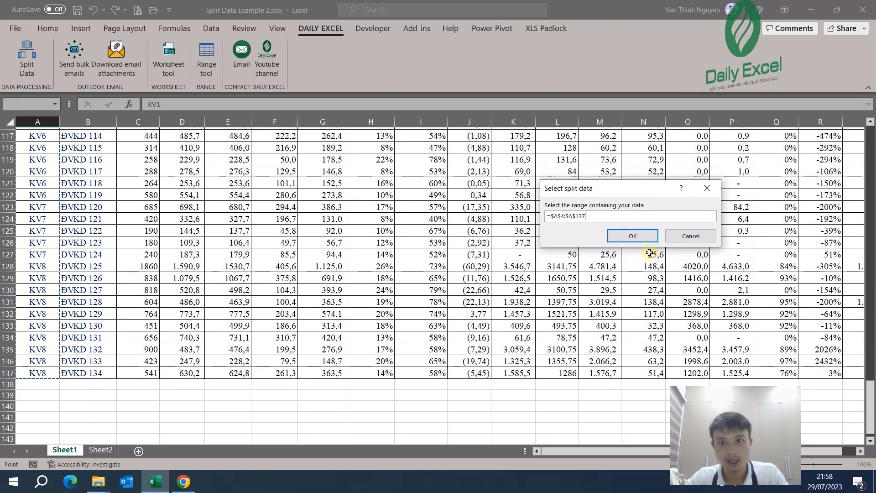
{"action": "left_click", "coordinate": [632, 235]}
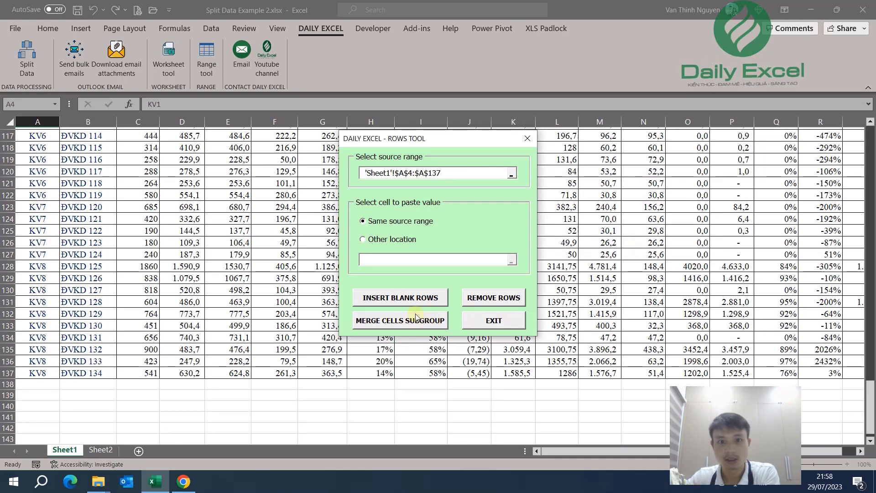
Run Merge Cells Subgroup on the region codes, exit the tool, and close Excel via the save prompt
{"action": "left_click", "coordinate": [413, 322]}
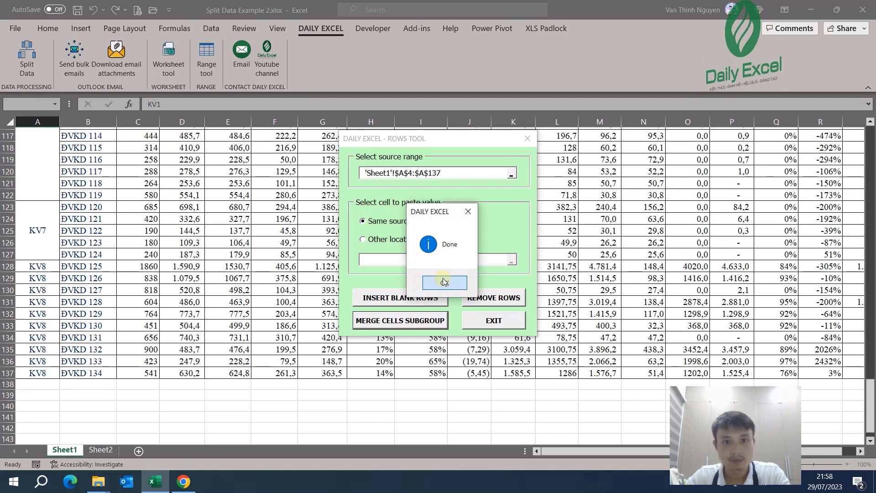
{"action": "left_click", "coordinate": [444, 281]}
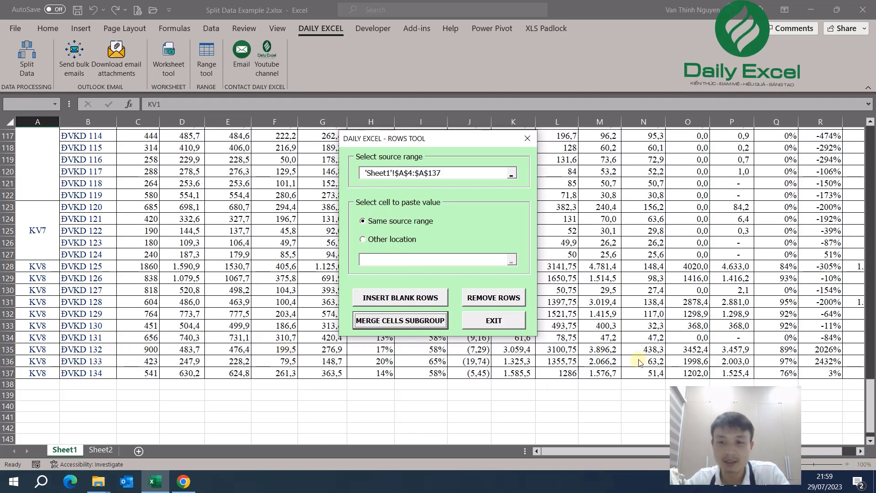
{"action": "left_click", "coordinate": [498, 322]}
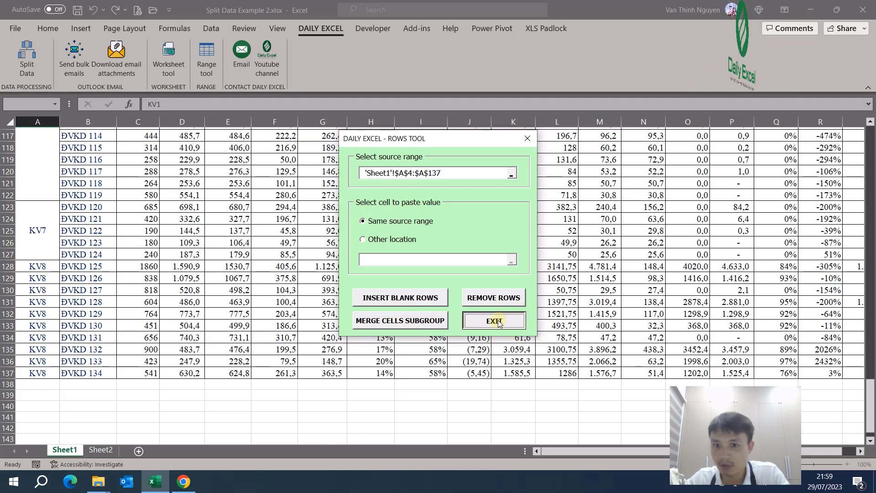
{"action": "left_click", "coordinate": [499, 322]}
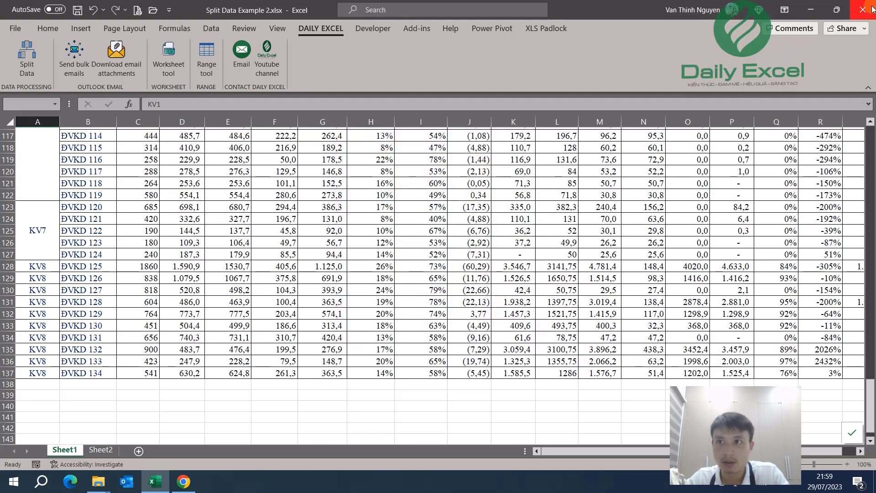
{"action": "left_click", "coordinate": [457, 256]}
{"action": "mouse_move", "coordinate": [98, 481]}
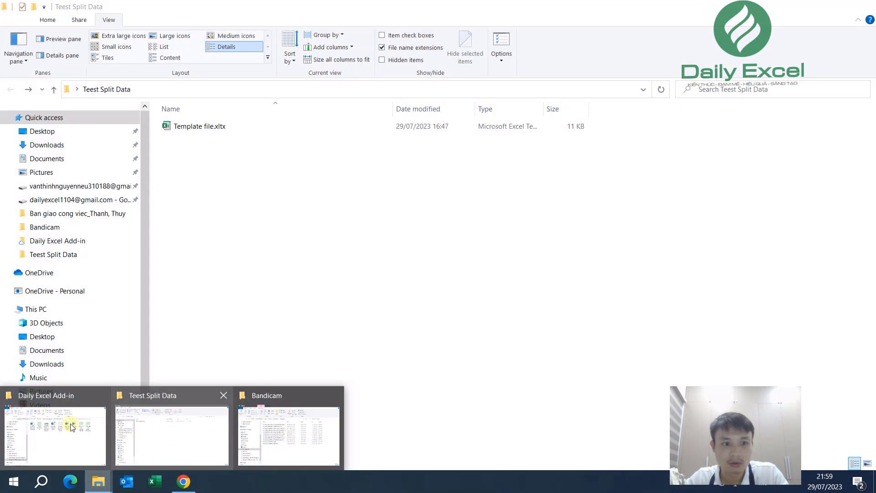
Open Split Data Example 1.xlsb from the Daily Excel Add-in folder
{"action": "left_click", "coordinate": [71, 426]}
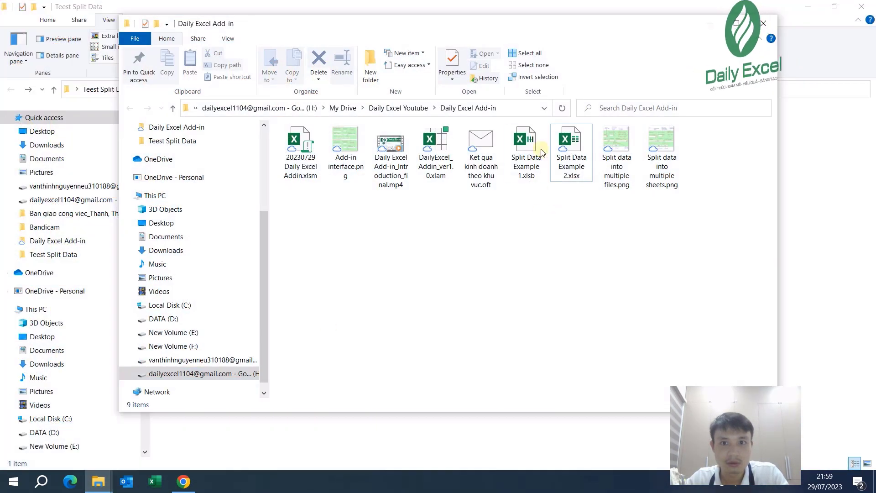
{"action": "double_click", "coordinate": [520, 151]}
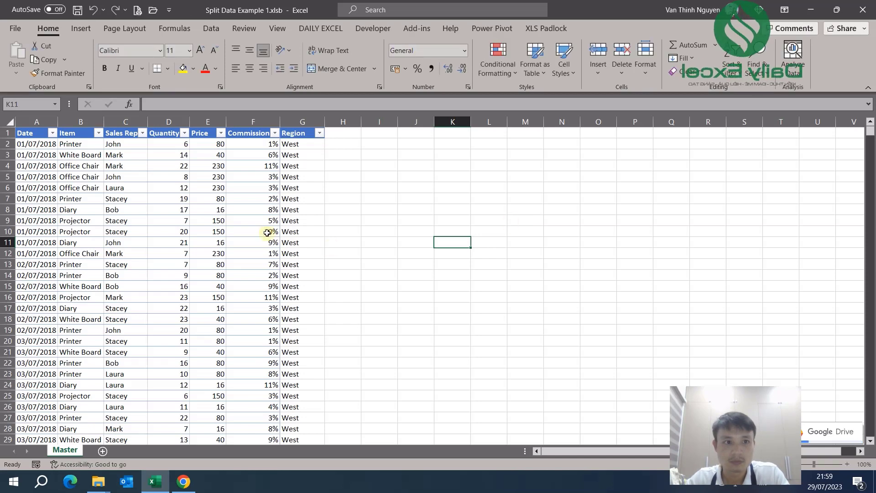
{"action": "scroll", "coordinate": [137, 256], "scroll_direction": "down", "scroll_amount": 2}
{"action": "scroll", "coordinate": [146, 260], "scroll_direction": "up", "scroll_amount": 2}
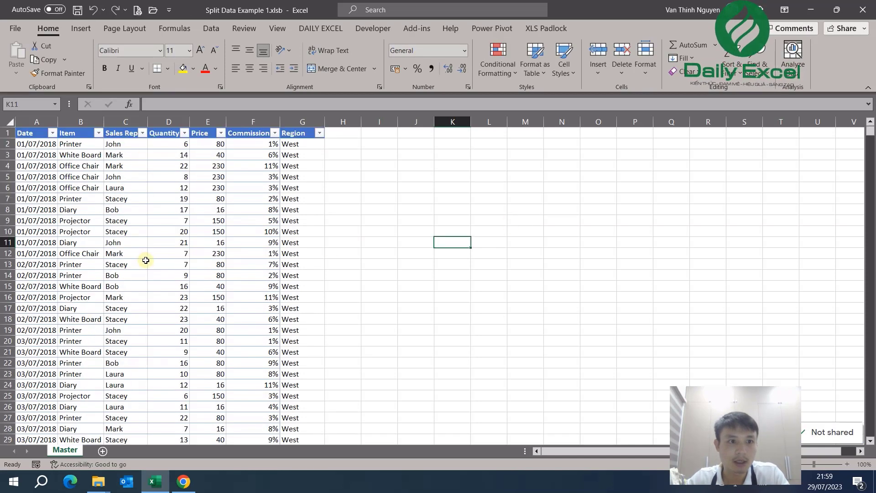
Select the repeated Mark cells C3:C4 and Stacey cells C9:C10 in the Sales Rep column
{"action": "left_click_drag", "start_coordinate": [130, 155], "coordinate": [123, 170]}
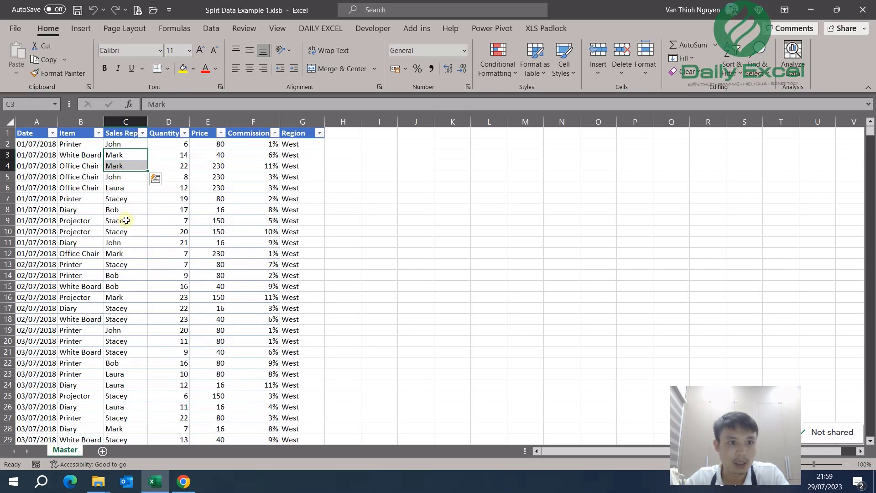
{"action": "left_click_drag", "start_coordinate": [126, 220], "coordinate": [125, 231]}
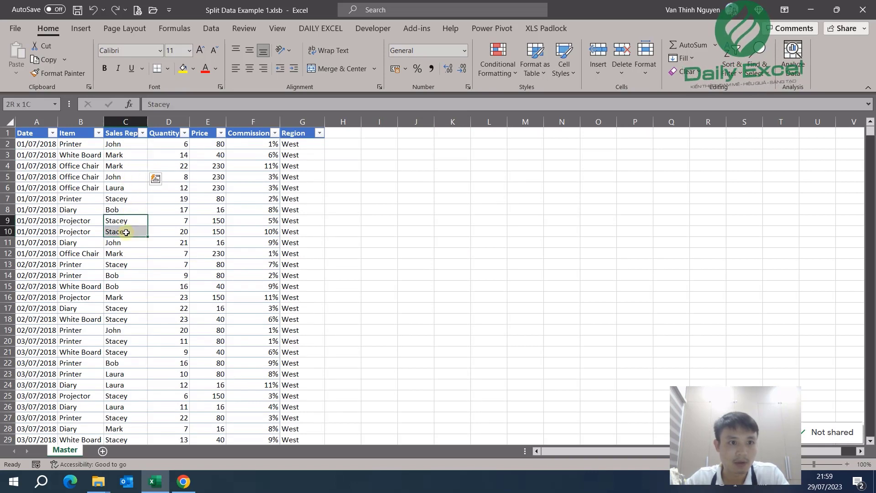
{"action": "left_click", "coordinate": [318, 28]}
Merge repeated Sales Rep names in C2:C28 with the Rows tool's MERGE CELLS SUBGROUP
{"action": "left_click", "coordinate": [207, 58]}
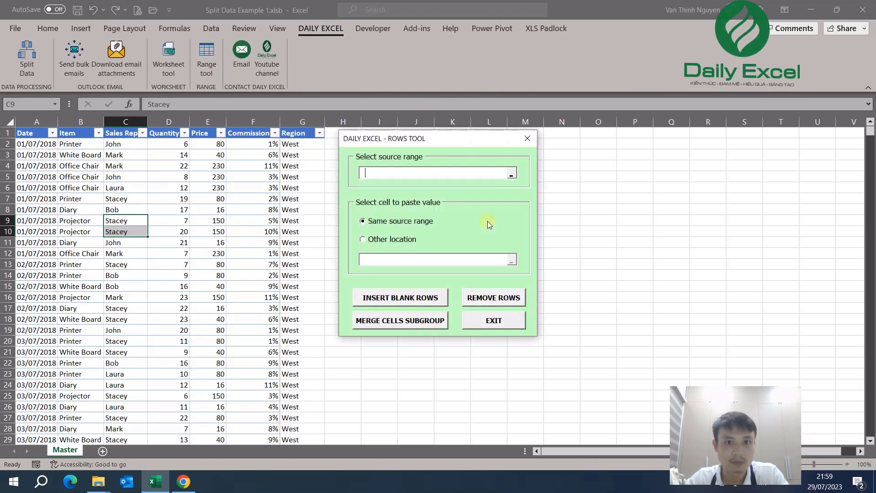
{"action": "left_click", "coordinate": [511, 174]}
{"action": "left_click", "coordinate": [120, 144]}
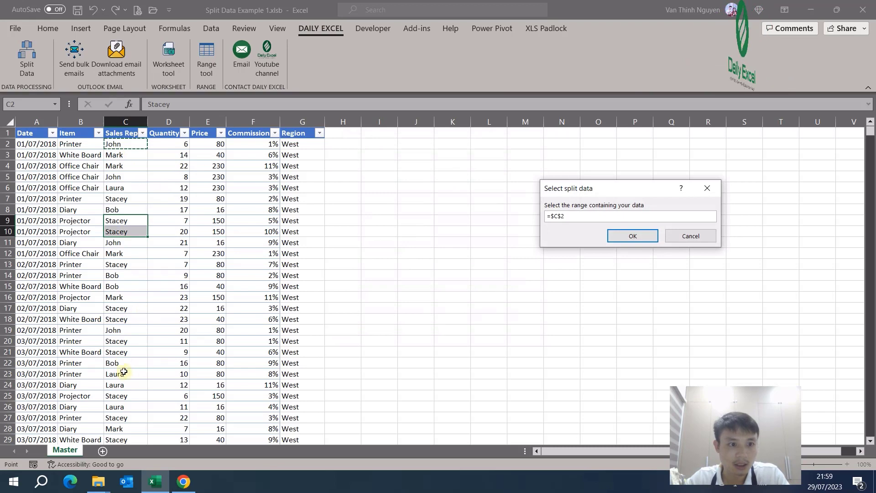
{"action": "left_click", "coordinate": [123, 428], "text": "shift"}
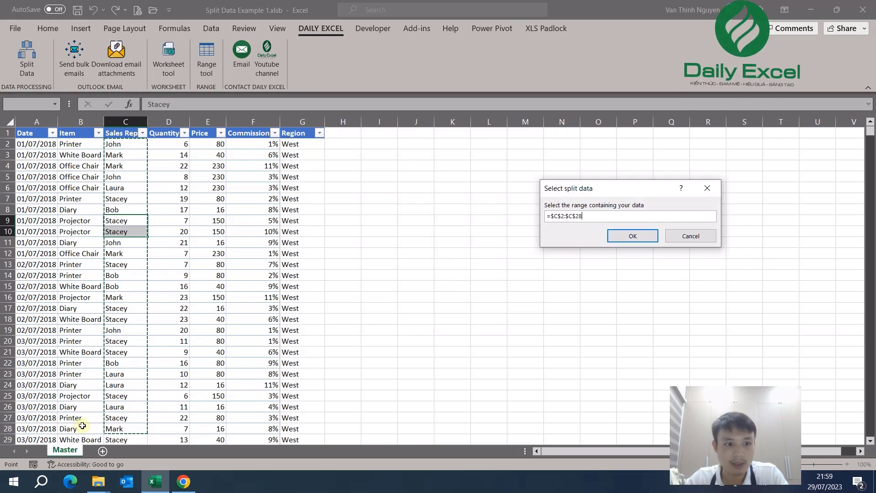
{"action": "left_click", "coordinate": [629, 236]}
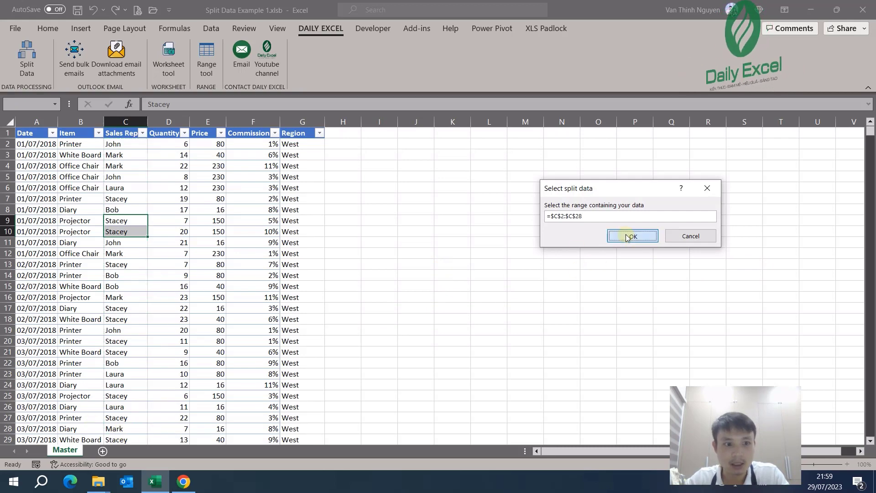
{"action": "left_click", "coordinate": [413, 321]}
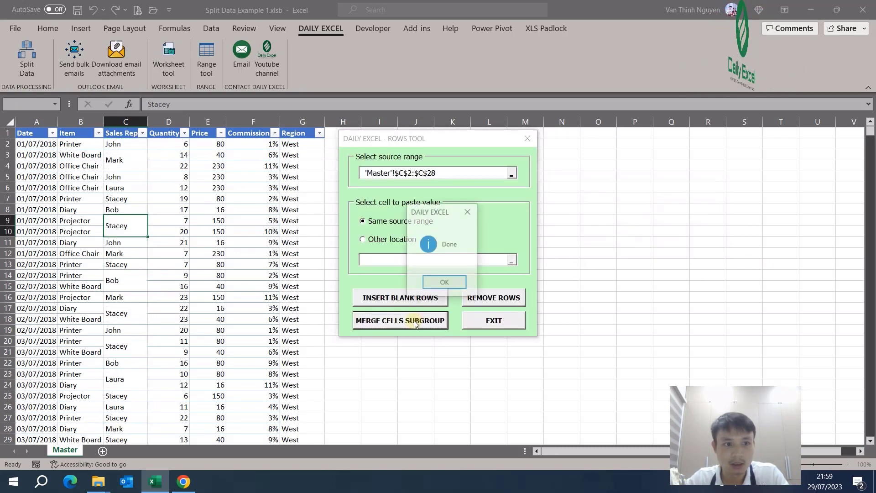
{"action": "left_click", "coordinate": [460, 283]}
{"action": "left_click", "coordinate": [484, 321]}
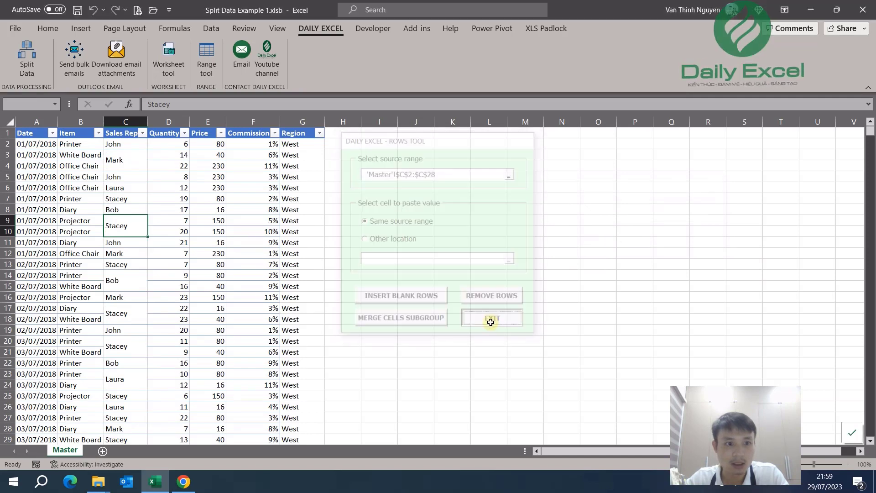
Check the merged cells up column C, ending on the merged Mark cell C3:C4
{"action": "left_click", "coordinate": [127, 428]}
{"action": "left_click", "coordinate": [127, 417]}
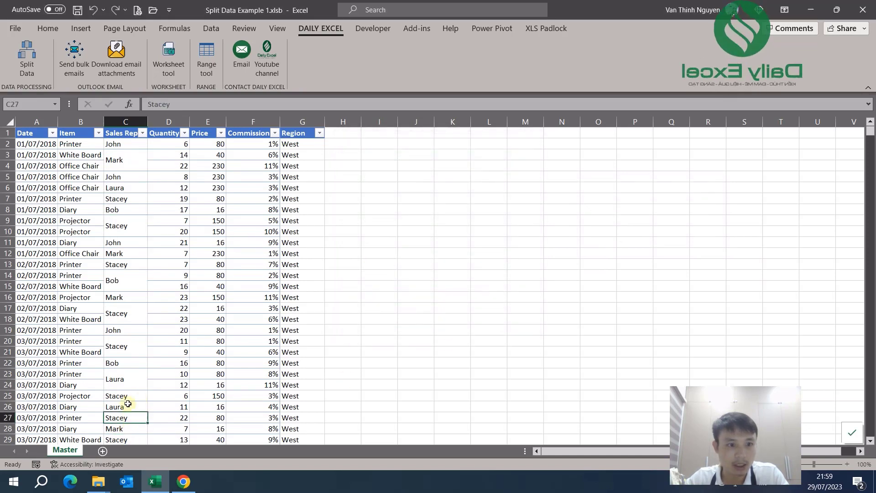
{"action": "left_click", "coordinate": [127, 407]}
{"action": "left_click", "coordinate": [126, 383]}
{"action": "left_click", "coordinate": [127, 362]}
{"action": "left_click", "coordinate": [127, 346]}
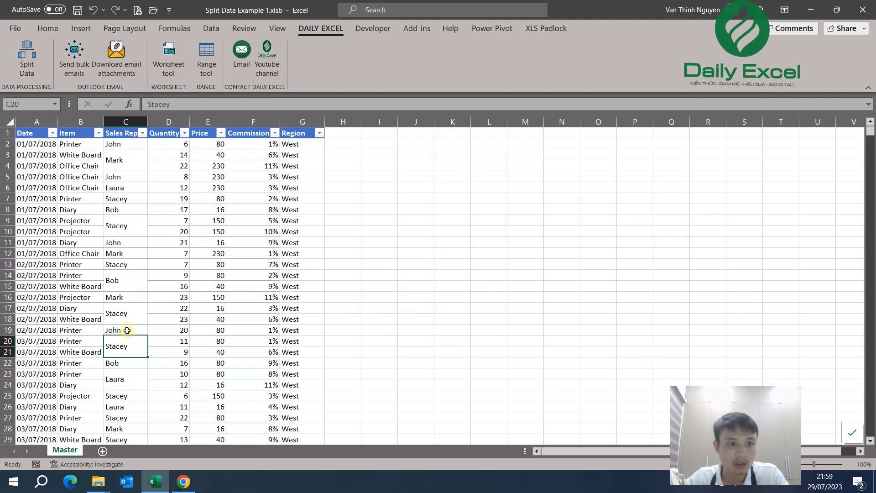
{"action": "left_click", "coordinate": [128, 330]}
{"action": "left_click", "coordinate": [127, 309]}
{"action": "left_click", "coordinate": [128, 281]}
{"action": "left_click", "coordinate": [130, 251]}
{"action": "left_click", "coordinate": [129, 226]}
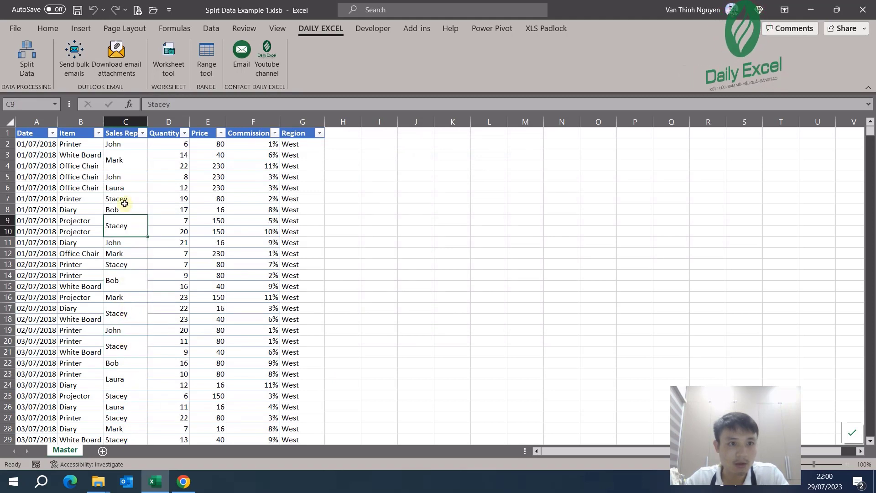
{"action": "left_click", "coordinate": [123, 200]}
{"action": "left_click", "coordinate": [123, 171]}
{"action": "left_click", "coordinate": [121, 151]}
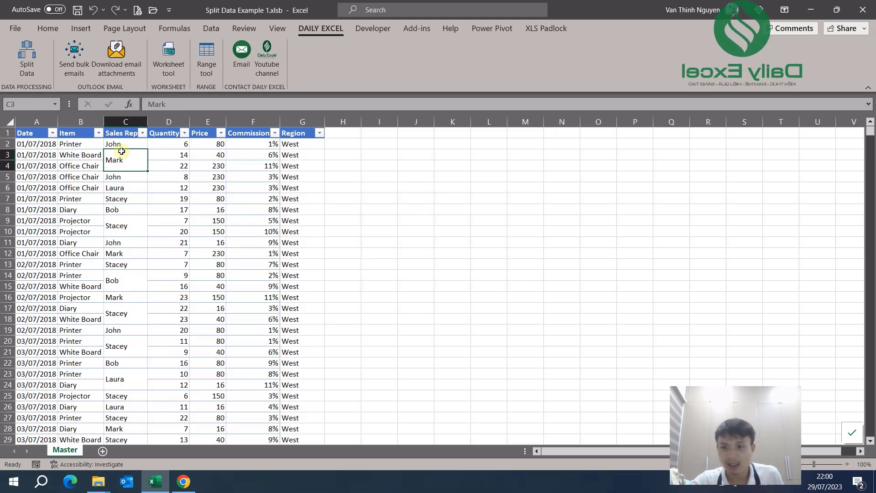
{"action": "left_click", "coordinate": [206, 59]}
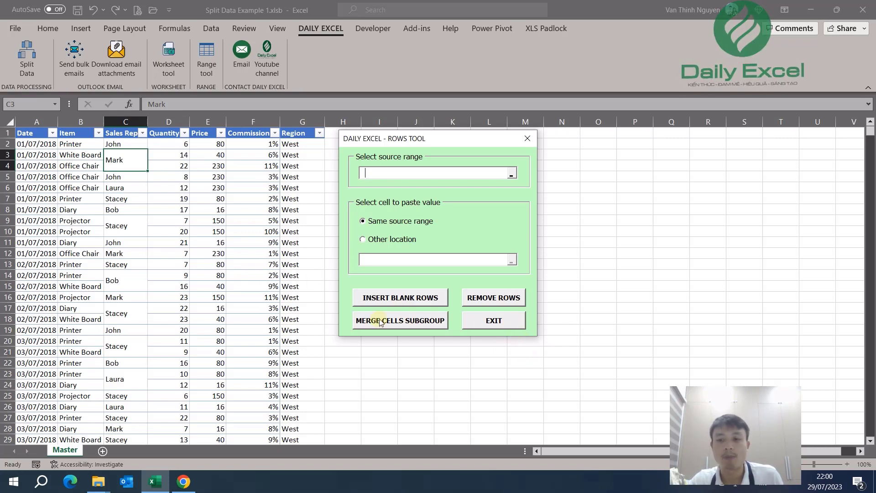
{"action": "left_click", "coordinate": [496, 322]}
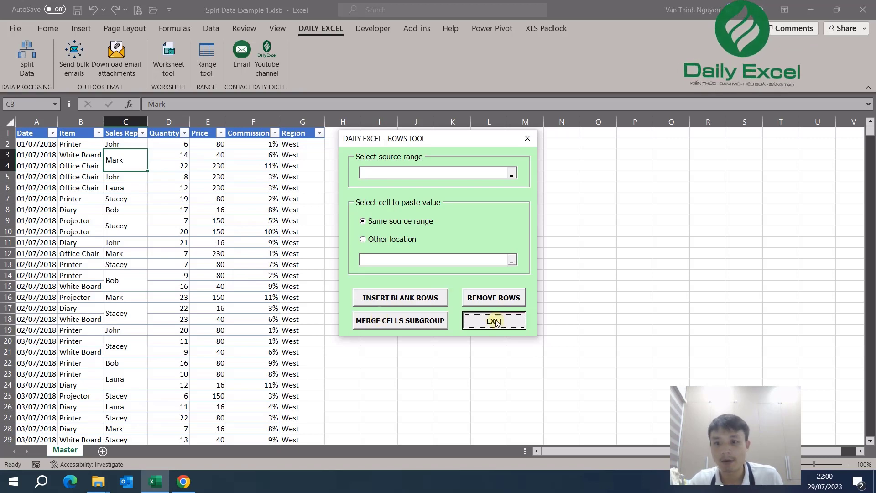
{"action": "left_click", "coordinate": [494, 320]}
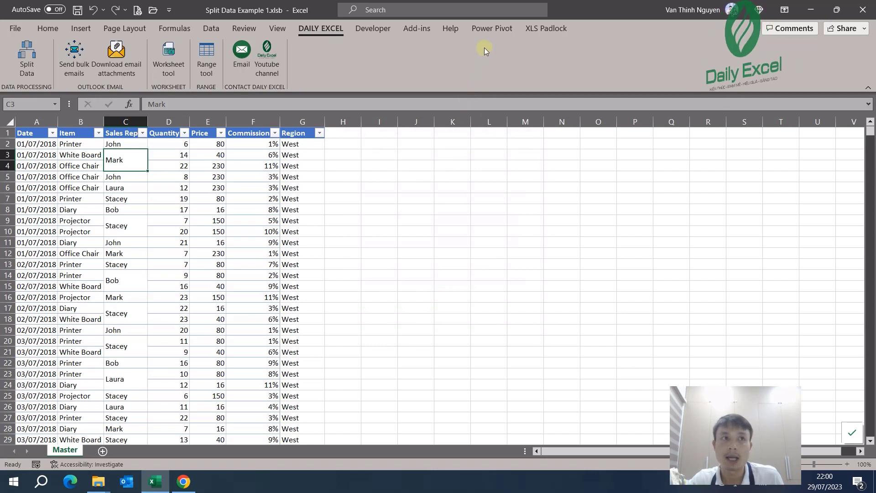